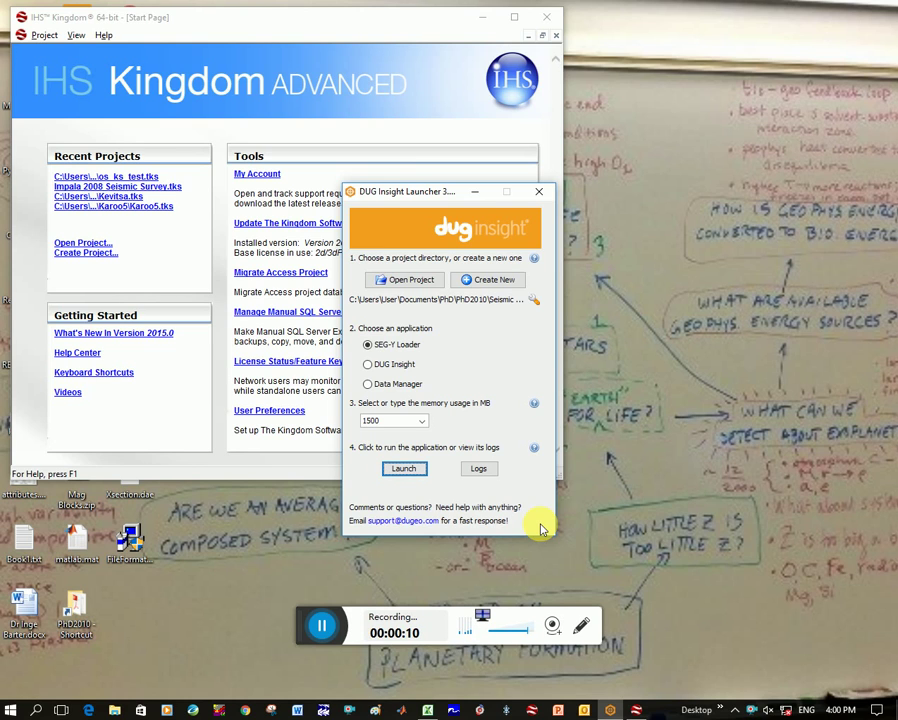
Choose Create New in the DUG Insight Launcher to start a new project.
{"action": "left_click", "coordinate": [286, 628]}
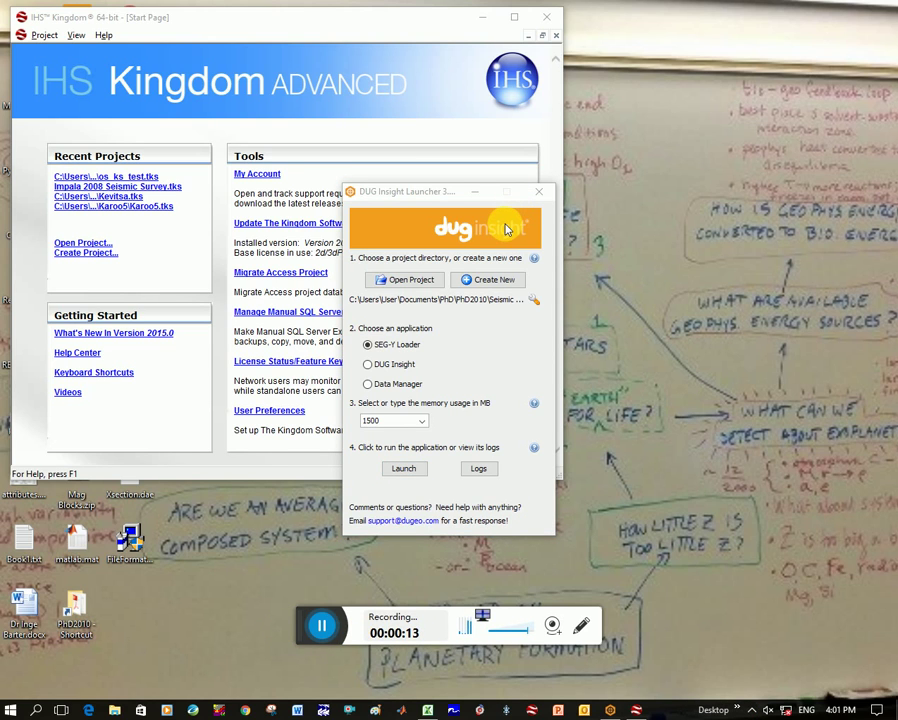
Create a Kevitsa_test folder in Seismic data and convert it into the project directory.
{"action": "left_click", "coordinate": [490, 283]}
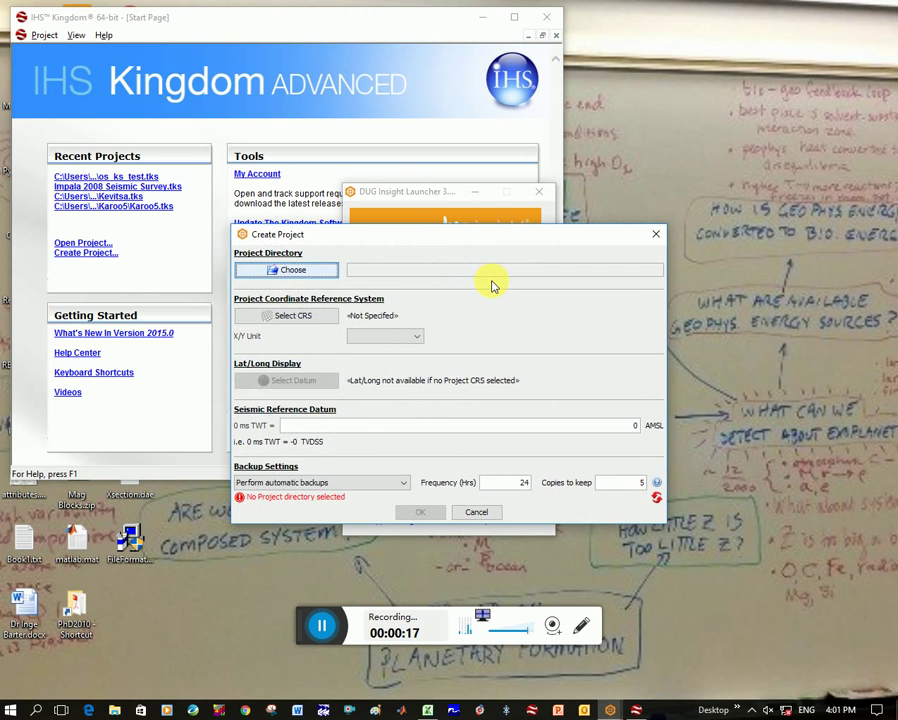
{"action": "left_click", "coordinate": [293, 268]}
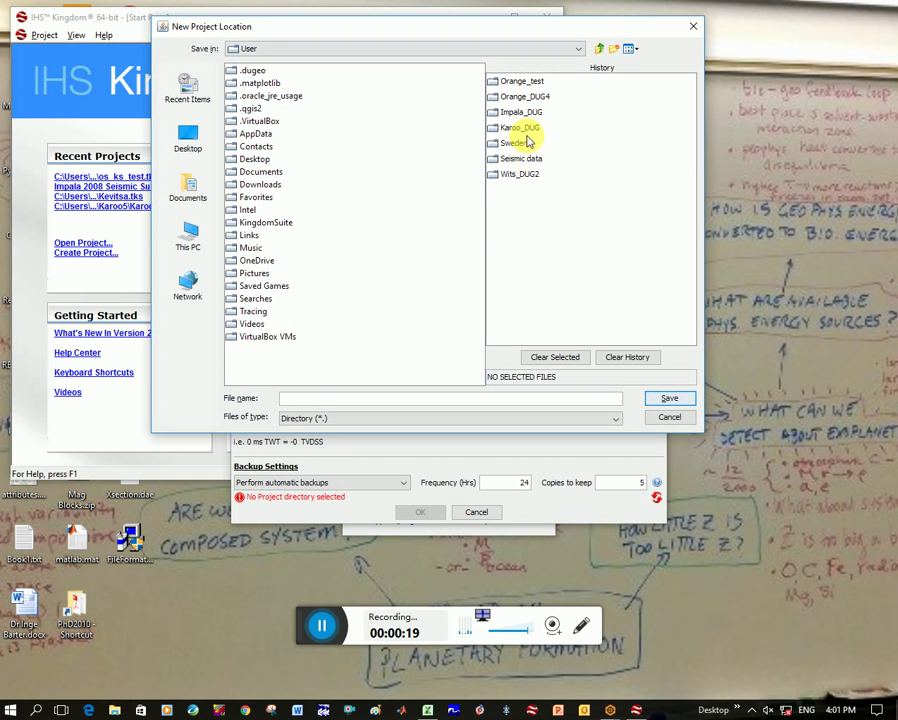
{"action": "left_click", "coordinate": [519, 175]}
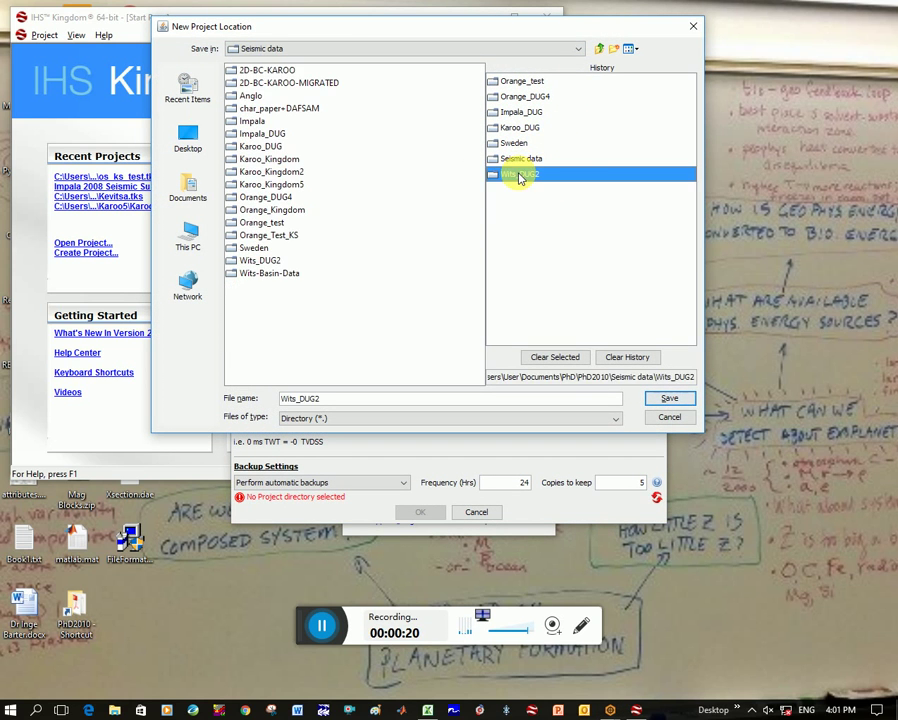
{"action": "left_click", "coordinate": [612, 49]}
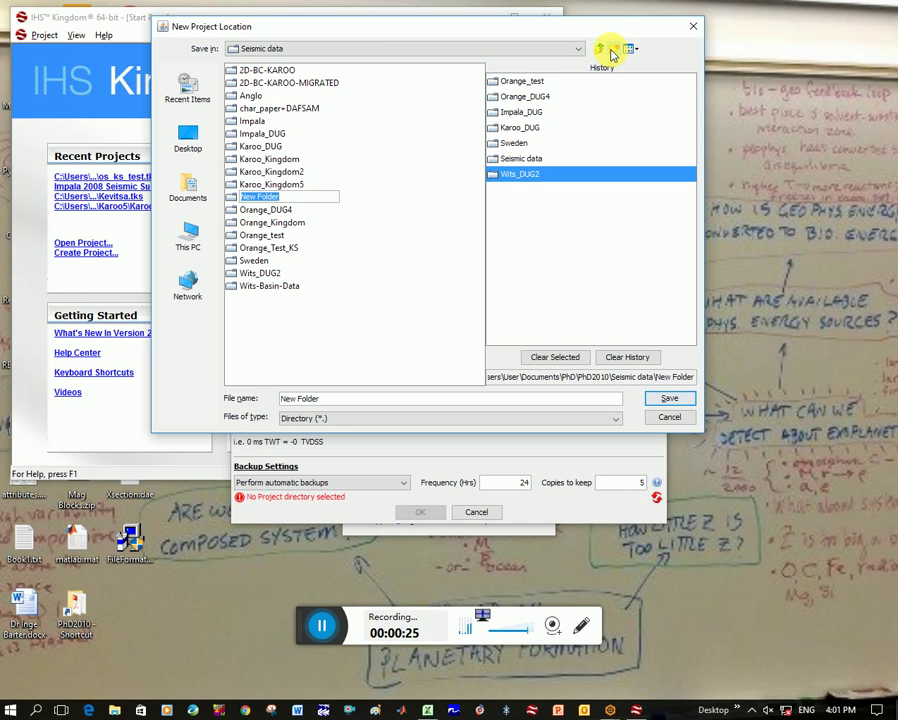
{"action": "type", "text": "Kevitsa_test"}
{"action": "key", "text": "Return"}
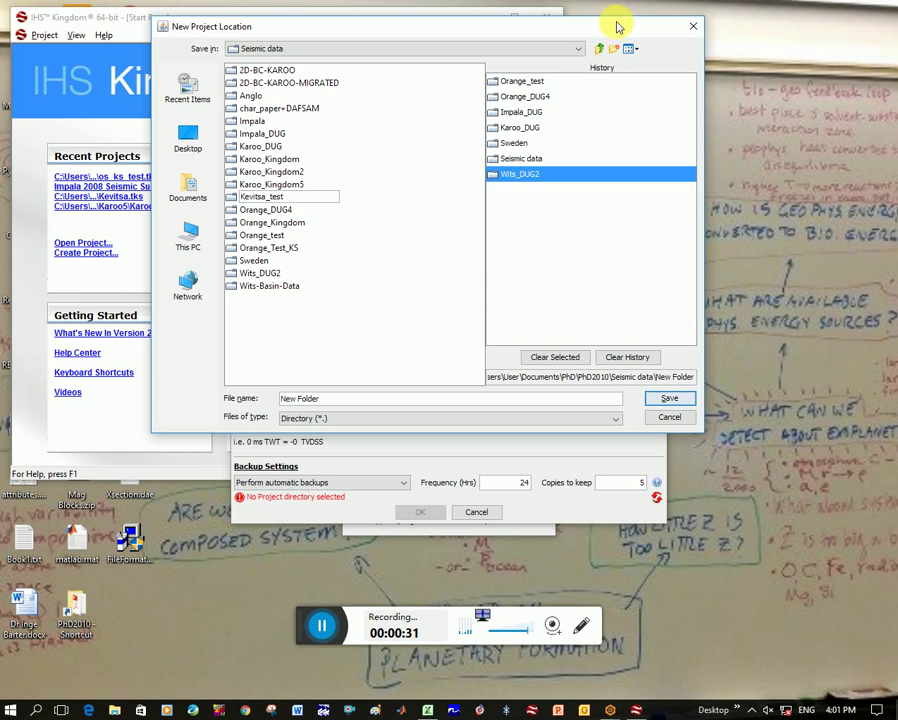
{"action": "left_click", "coordinate": [669, 398]}
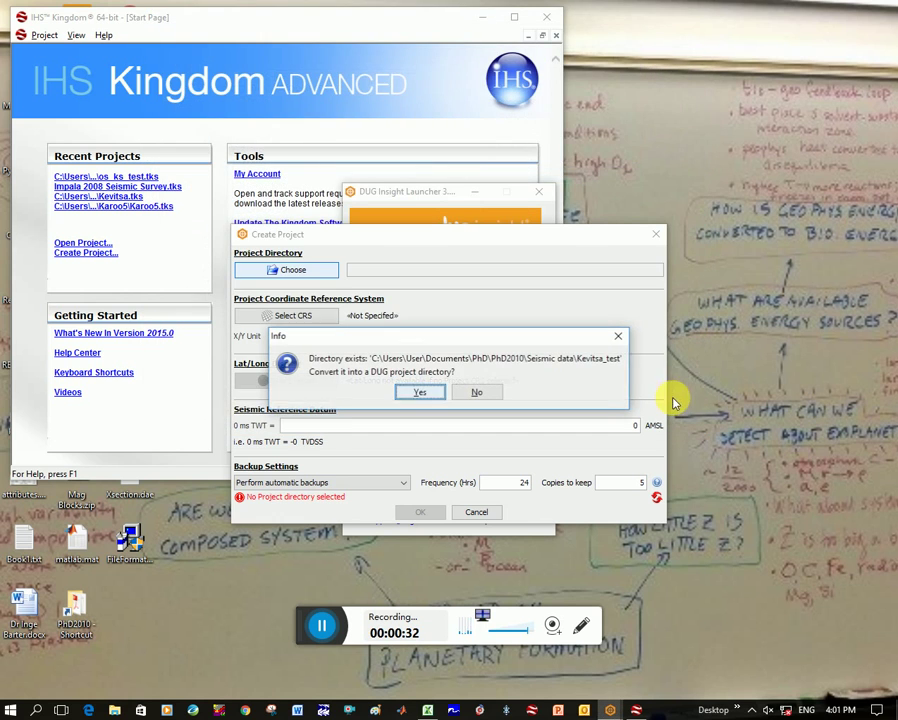
{"action": "left_click", "coordinate": [421, 396]}
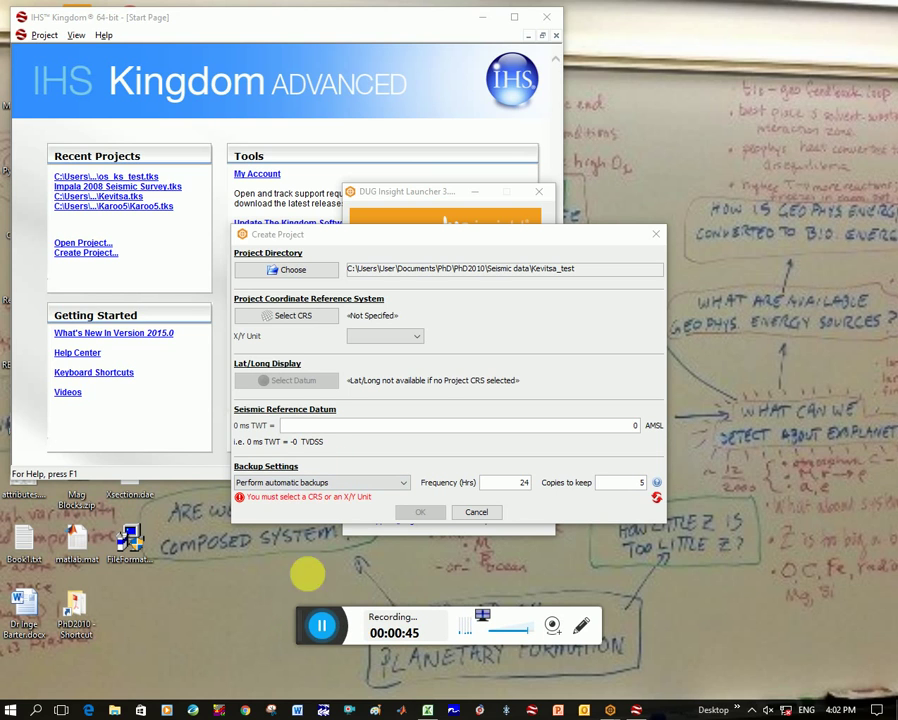
Search the standard CRS table for 'wg' coordinate systems.
{"action": "left_click", "coordinate": [311, 320]}
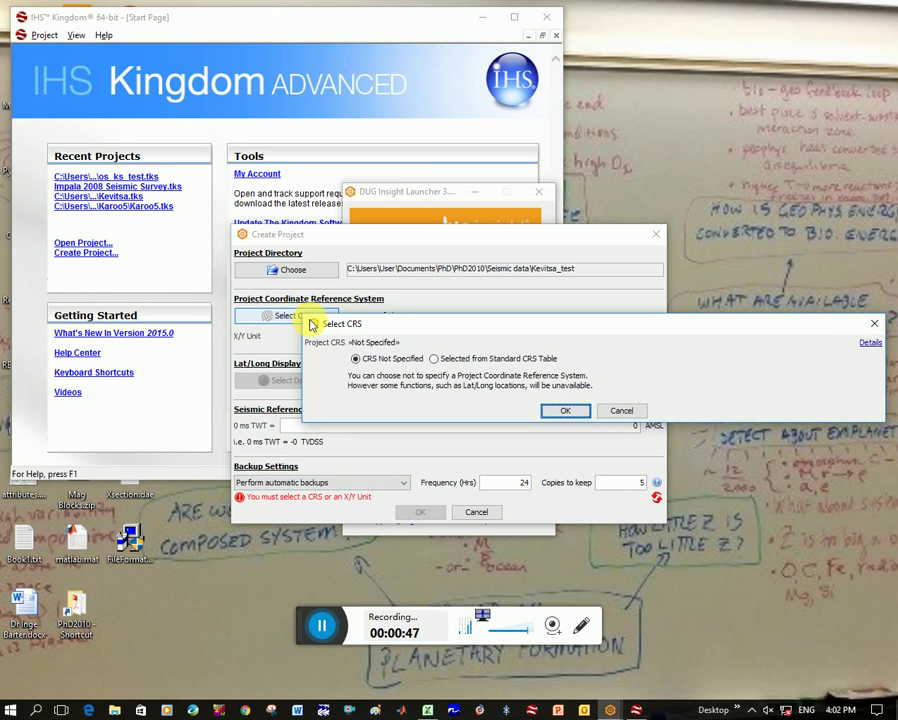
{"action": "left_click", "coordinate": [457, 361]}
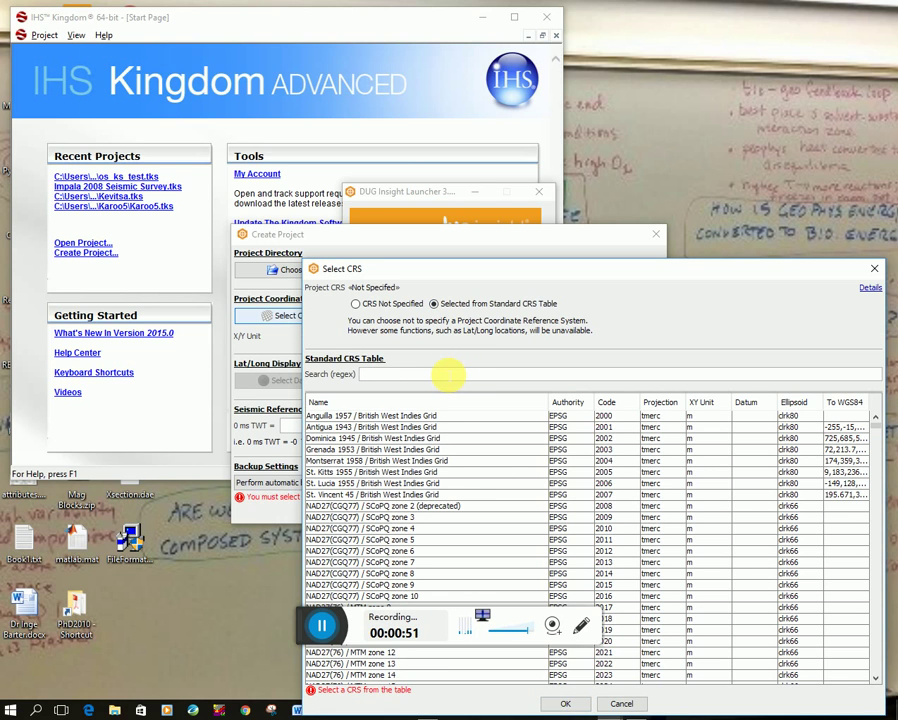
{"action": "left_click", "coordinate": [447, 374]}
{"action": "type", "text": "wgs"}
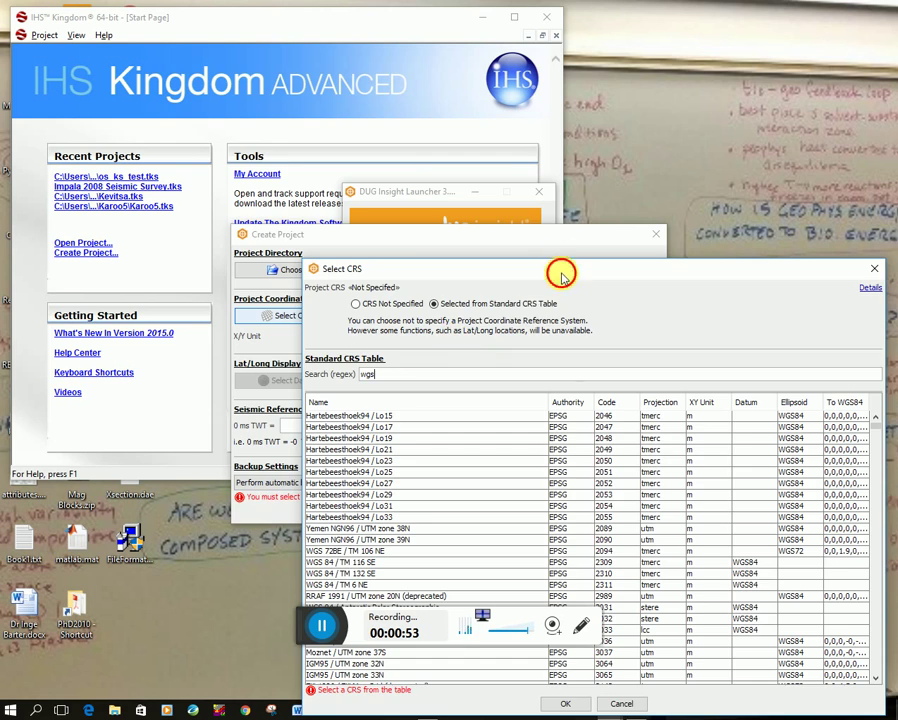
Pick WGS 84 / UTM zone 33N (EPSG:32633) from the list and confirm it.
{"action": "left_click_drag", "start_coordinate": [562, 276], "coordinate": [456, 96]}
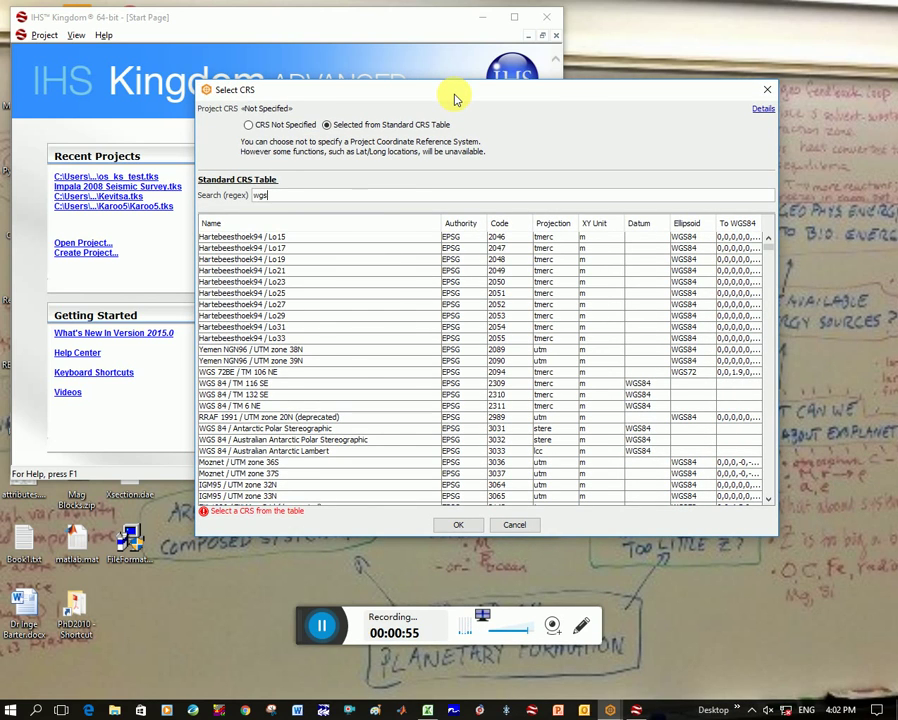
{"action": "scroll", "coordinate": [300, 456], "scroll_direction": "down", "scroll_amount": 8}
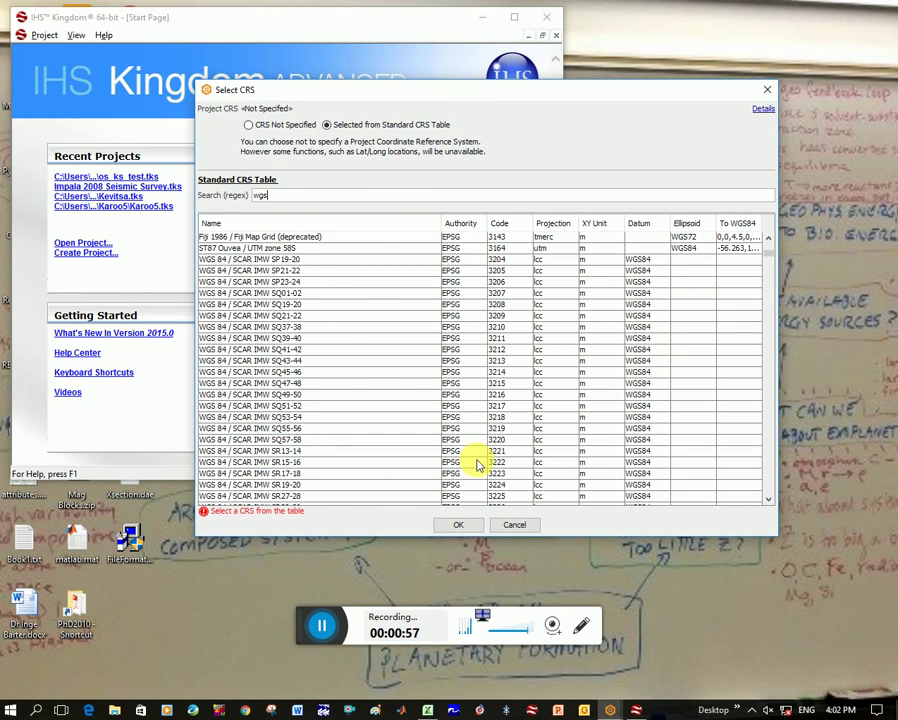
{"action": "scroll", "coordinate": [478, 465], "scroll_direction": "down", "scroll_amount": 4}
{"action": "left_click_drag", "start_coordinate": [766, 254], "coordinate": [772, 385]}
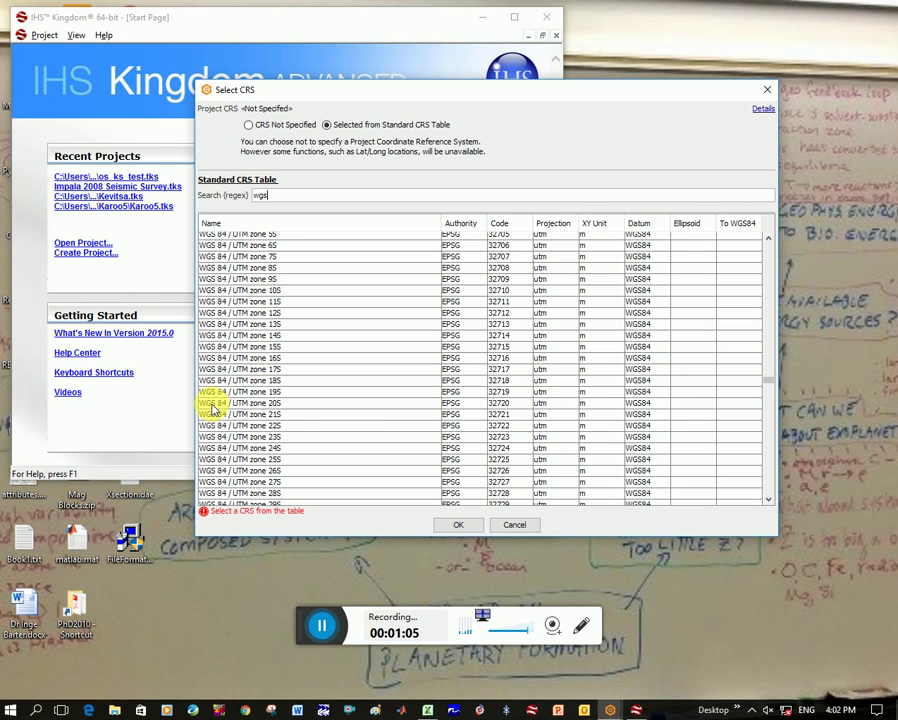
{"action": "scroll", "coordinate": [258, 412], "scroll_direction": "down", "scroll_amount": 4}
{"action": "scroll", "coordinate": [259, 410], "scroll_direction": "up", "scroll_amount": 9}
{"action": "scroll", "coordinate": [258, 405], "scroll_direction": "up", "scroll_amount": 6}
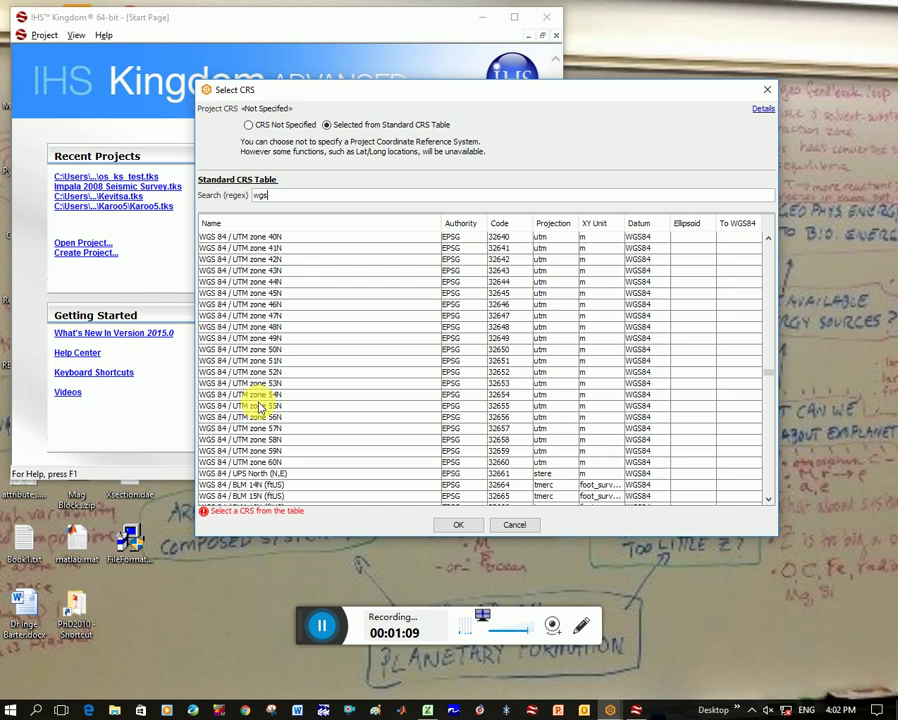
{"action": "scroll", "coordinate": [294, 312], "scroll_direction": "up", "scroll_amount": 4}
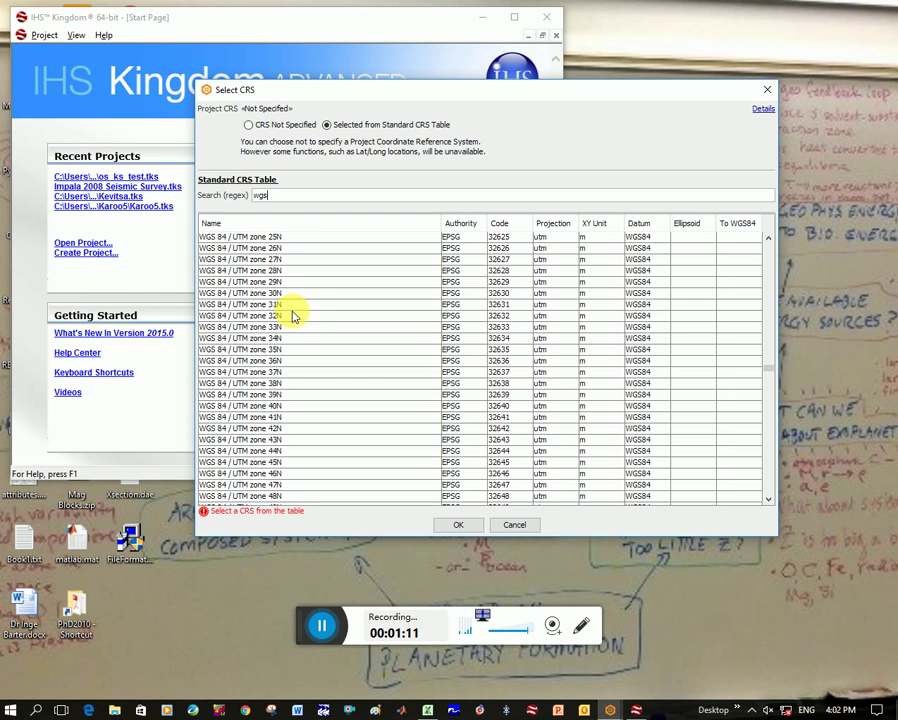
{"action": "left_click", "coordinate": [278, 329]}
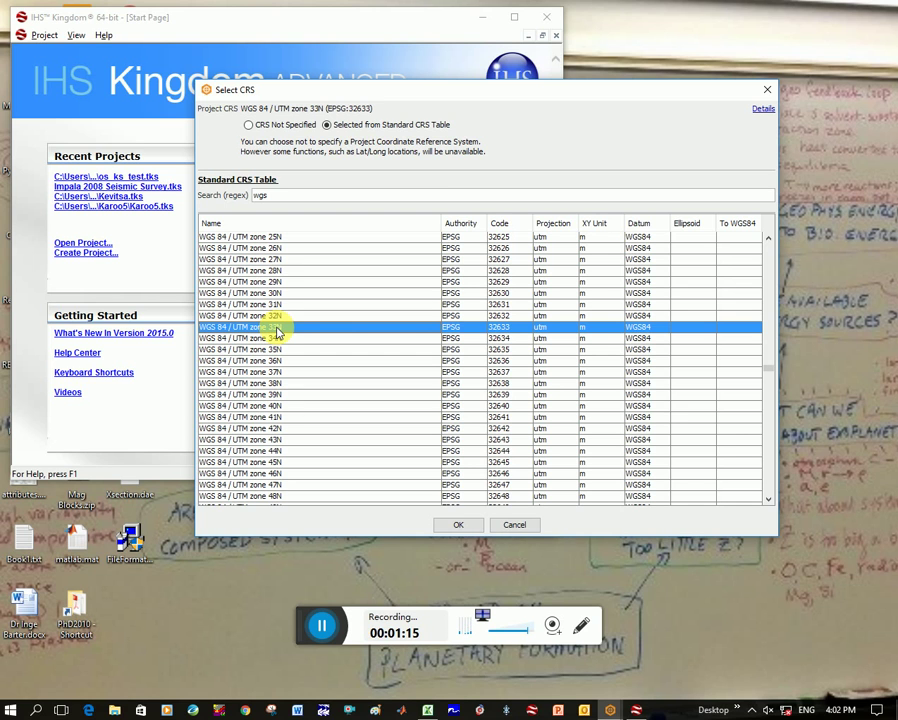
{"action": "left_click", "coordinate": [454, 525]}
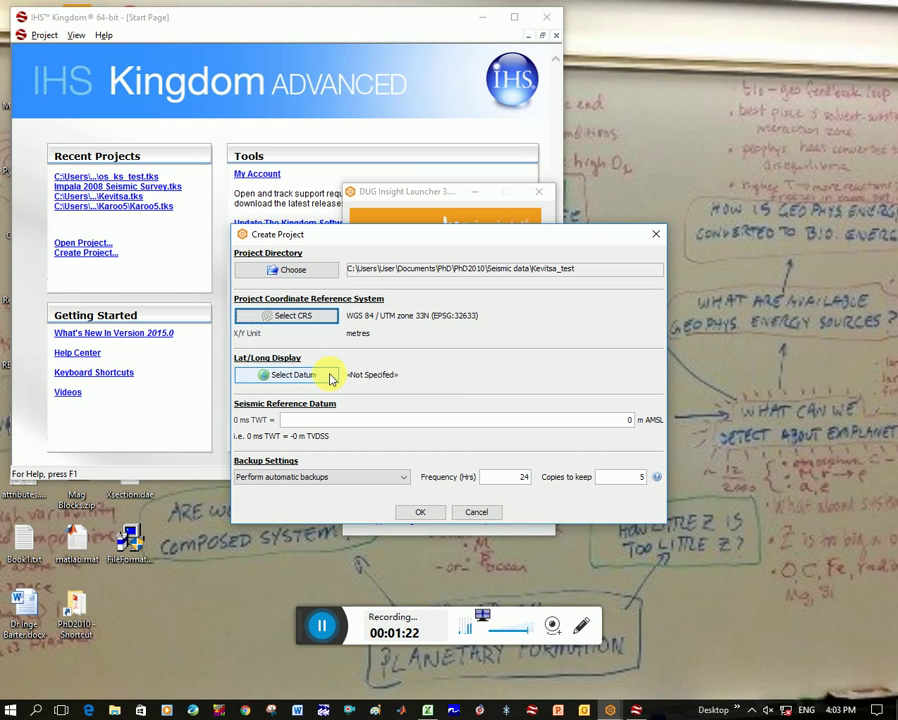
Create the Kevitsa_test project with a 290 m seismic datum and launch the SEG-Y Loader.
{"action": "left_click_drag", "start_coordinate": [614, 421], "coordinate": [648, 422]}
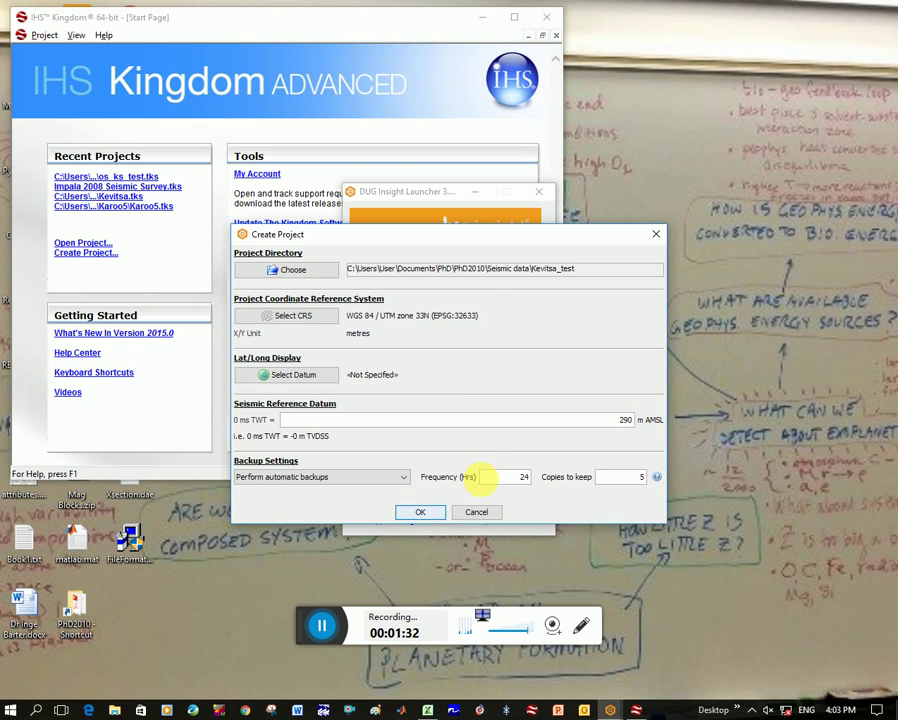
{"action": "left_click", "coordinate": [420, 512]}
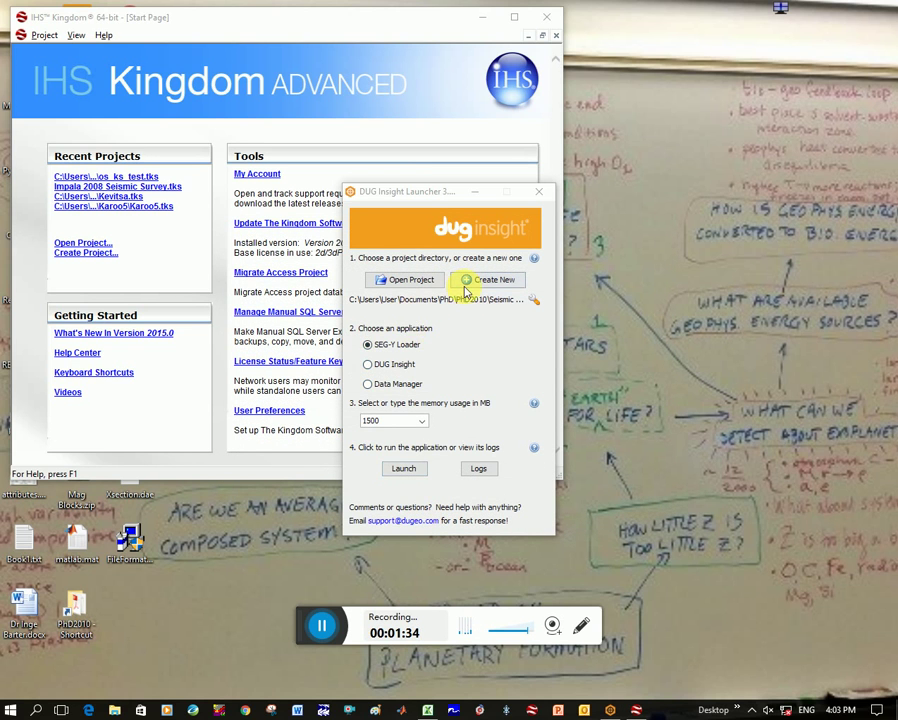
{"action": "left_click", "coordinate": [404, 467]}
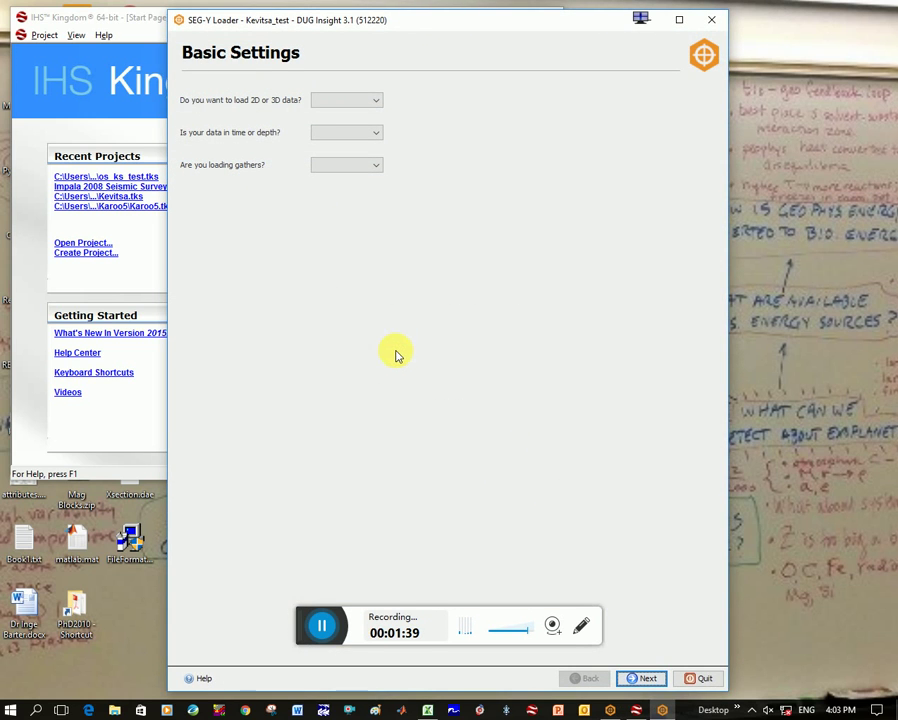
Set the data type to 3D volume in time, without gathers.
{"action": "left_click", "coordinate": [340, 102]}
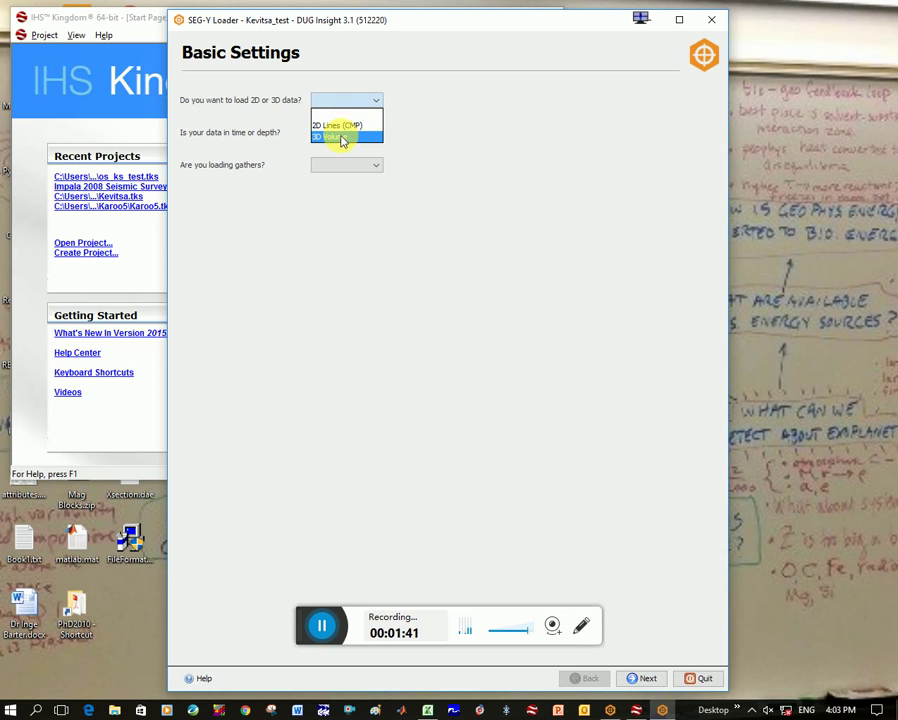
{"action": "left_click", "coordinate": [342, 136]}
{"action": "left_click", "coordinate": [342, 138]}
{"action": "left_click", "coordinate": [338, 158]}
{"action": "left_click", "coordinate": [336, 165]}
{"action": "left_click", "coordinate": [340, 192]}
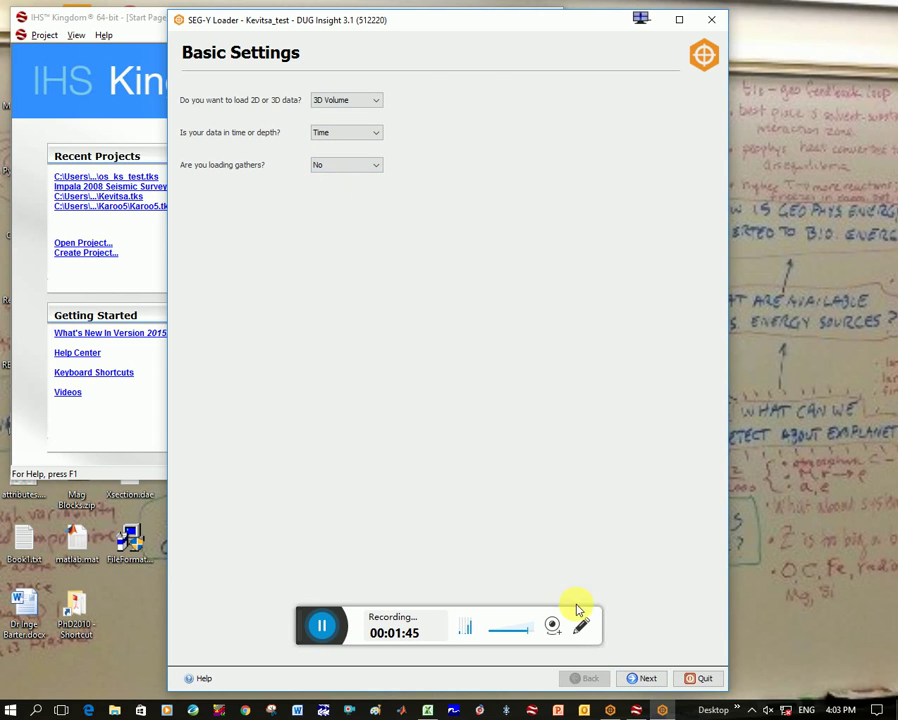
{"action": "left_click", "coordinate": [642, 678]}
Add mig_time_DMO_1ms.Kevitsa10.segy to the load list and continue to header mapping.
{"action": "left_click", "coordinate": [232, 88]}
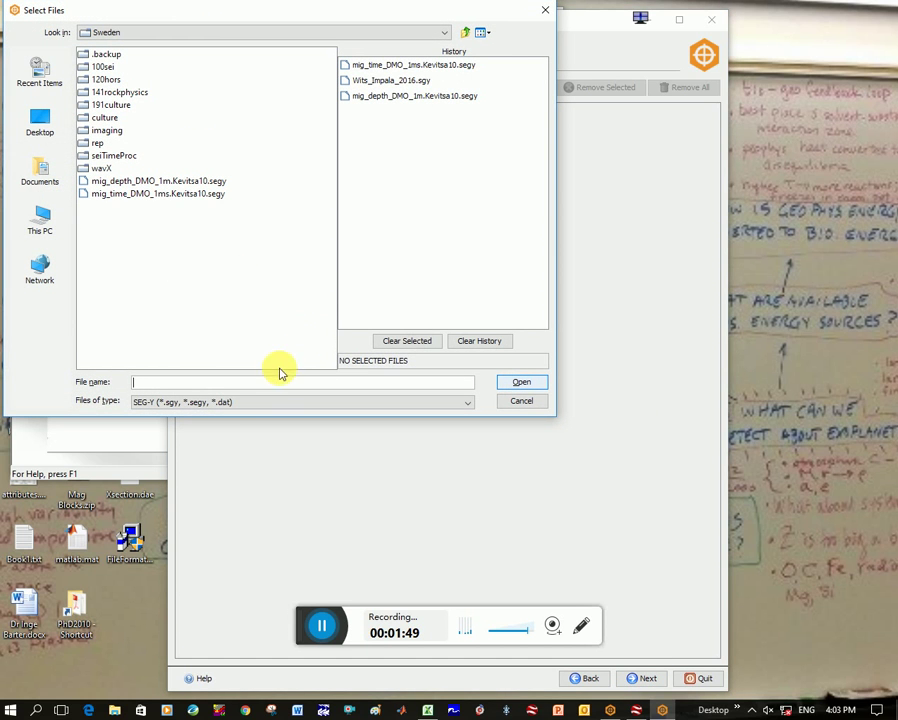
{"action": "left_click", "coordinate": [124, 196]}
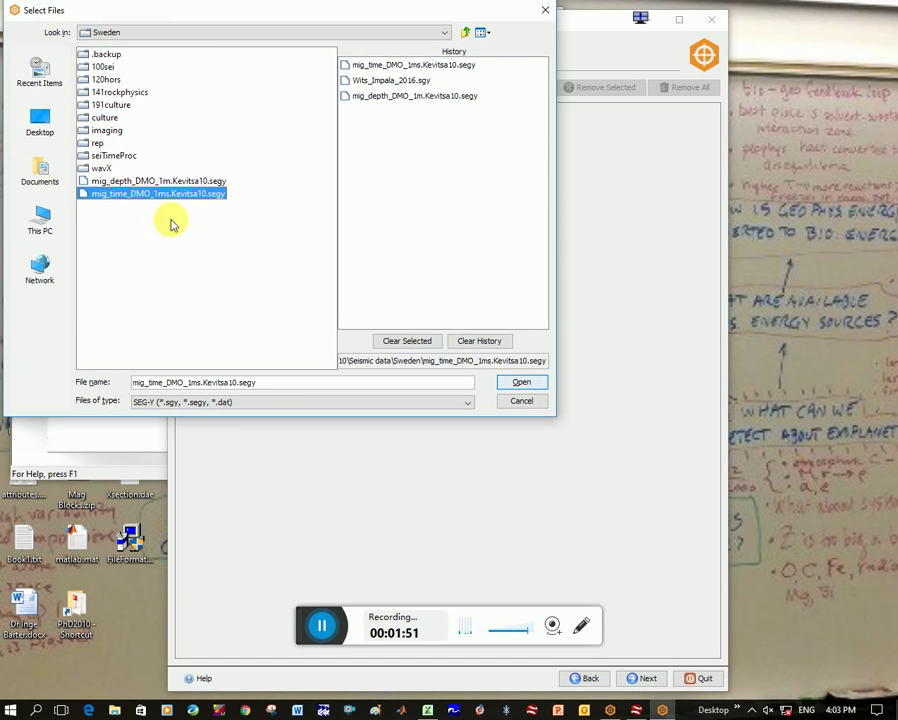
{"action": "left_click", "coordinate": [518, 383]}
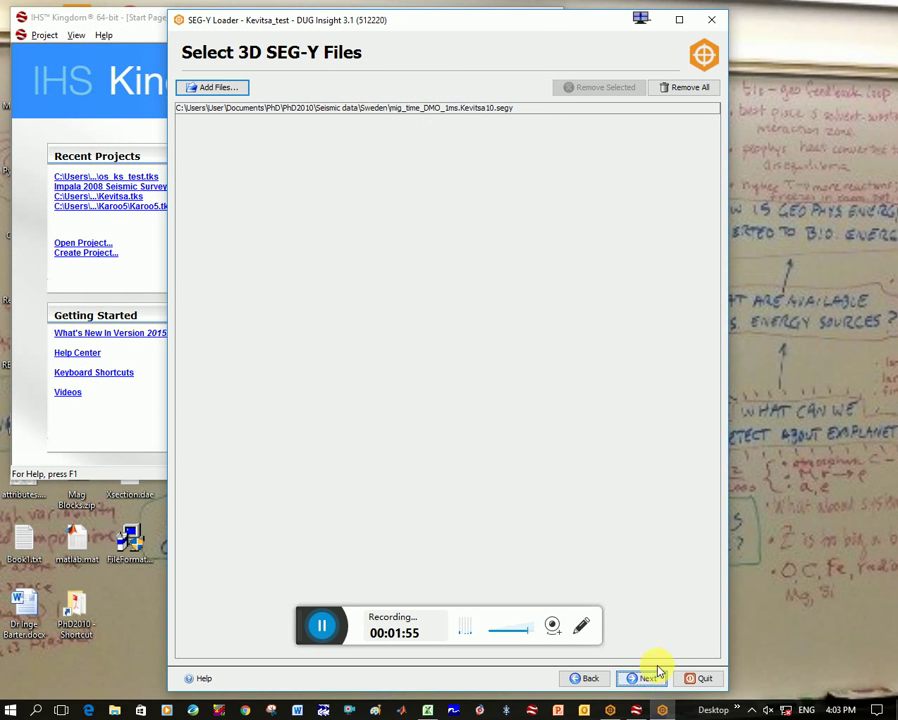
{"action": "left_click", "coordinate": [647, 678]}
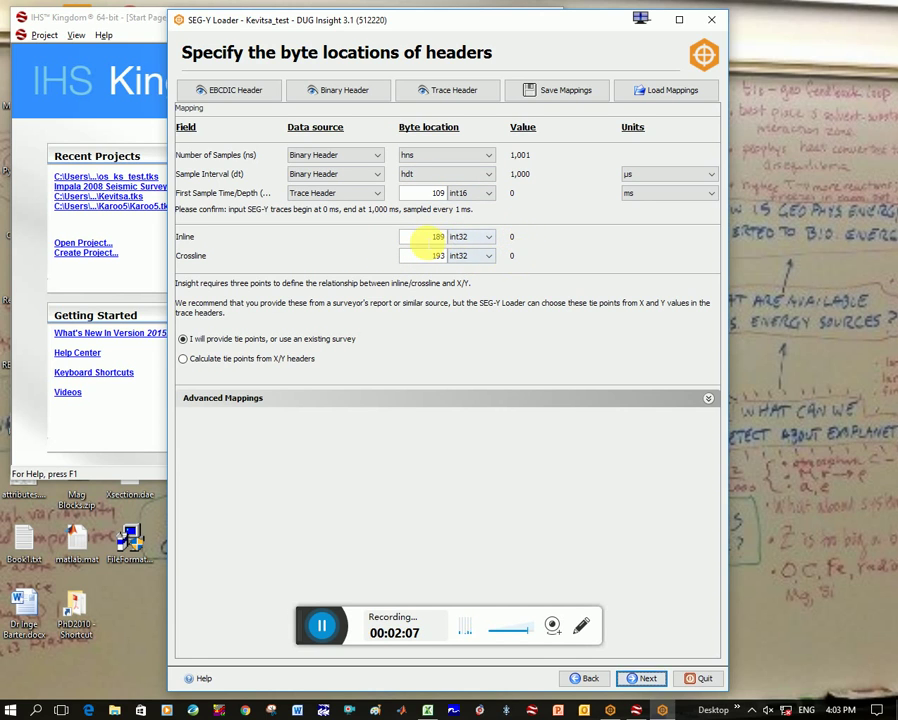
Set the inline byte location to 9 and the crossline byte to 13.
{"action": "double_click", "coordinate": [437, 255]}
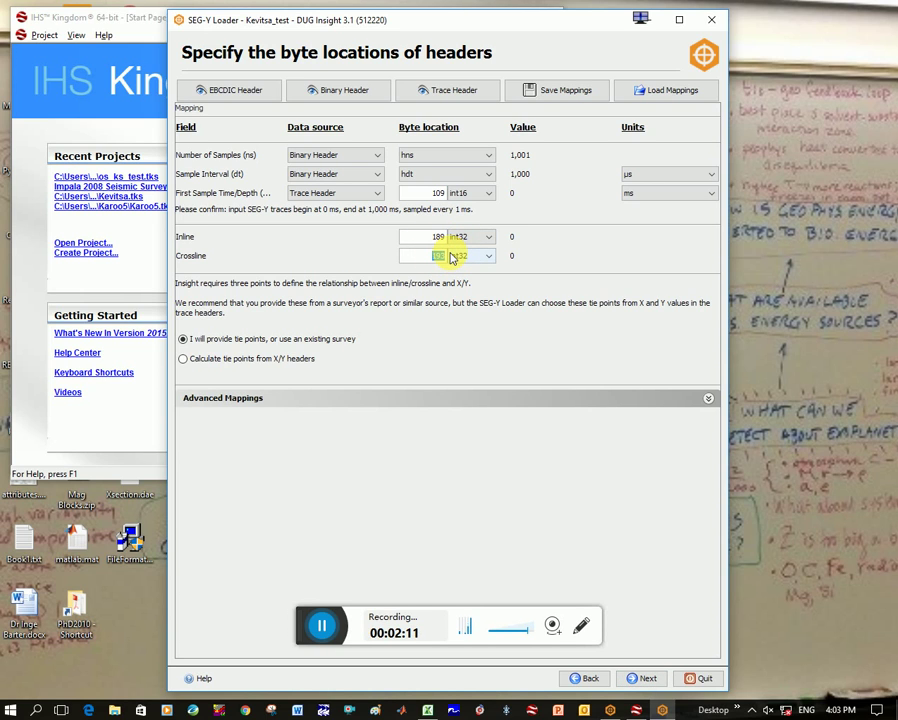
{"action": "double_click", "coordinate": [437, 236]}
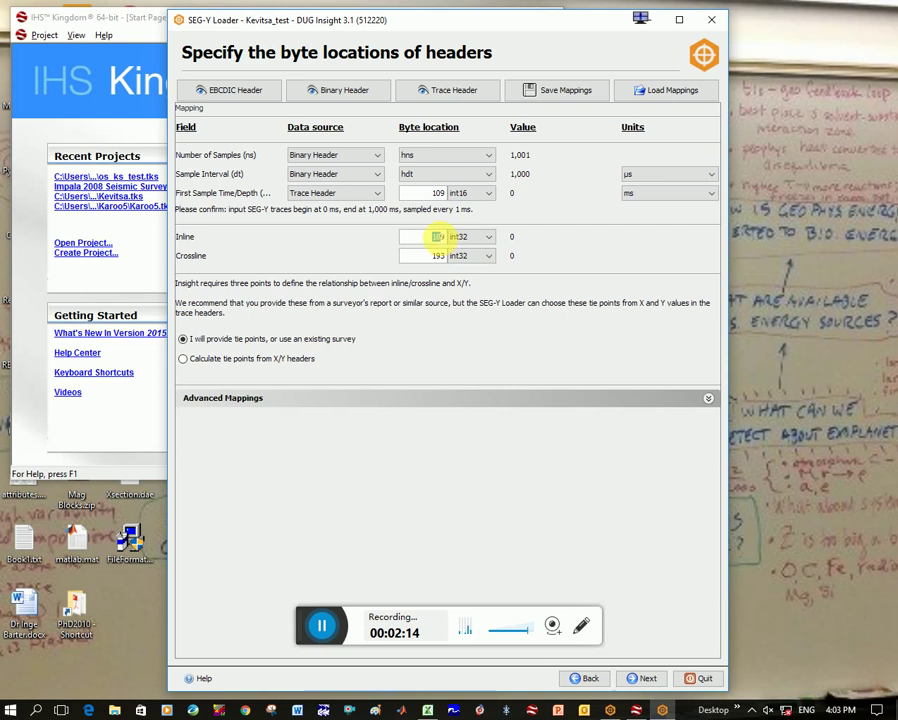
{"action": "type", "text": "9"}
{"action": "double_click", "coordinate": [437, 255]}
{"action": "type", "text": "13"}
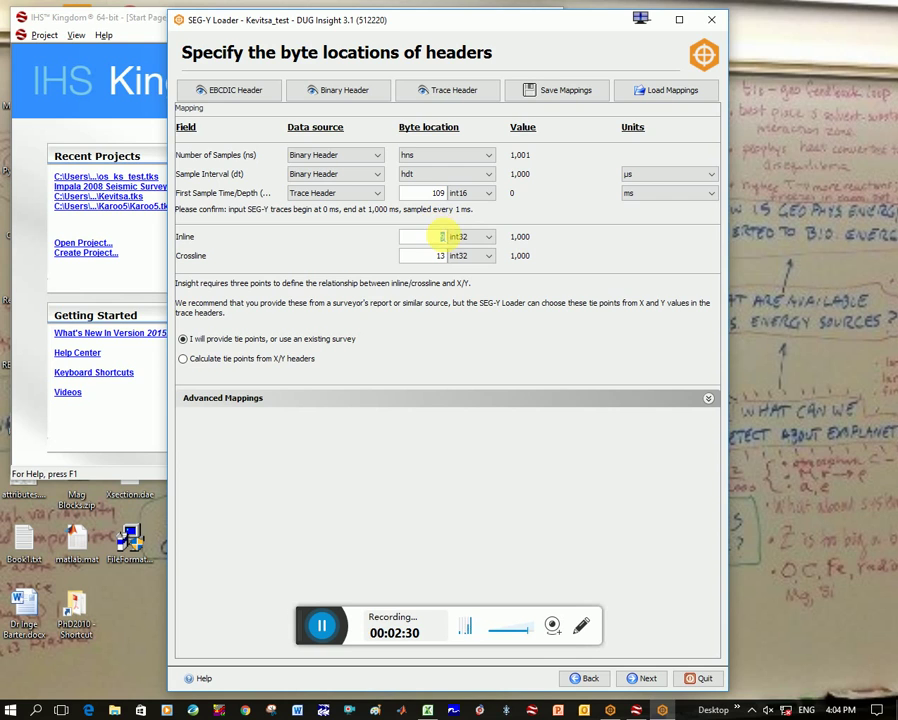
Calculate tie points from X/Y headers using X byte 73 and Y byte 77.
{"action": "left_click", "coordinate": [192, 359]}
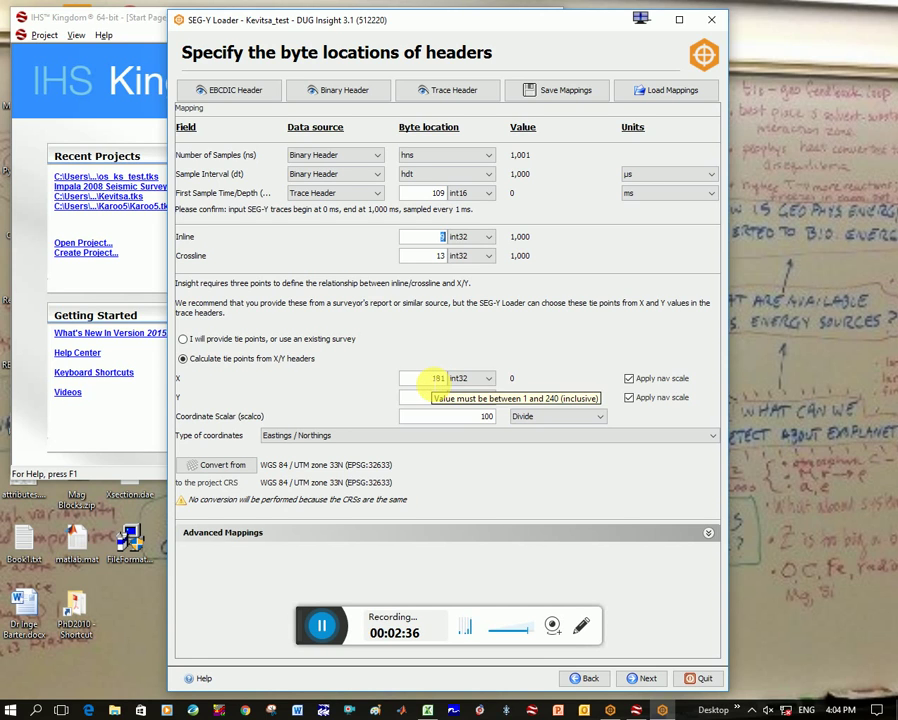
{"action": "type", "text": "185"}
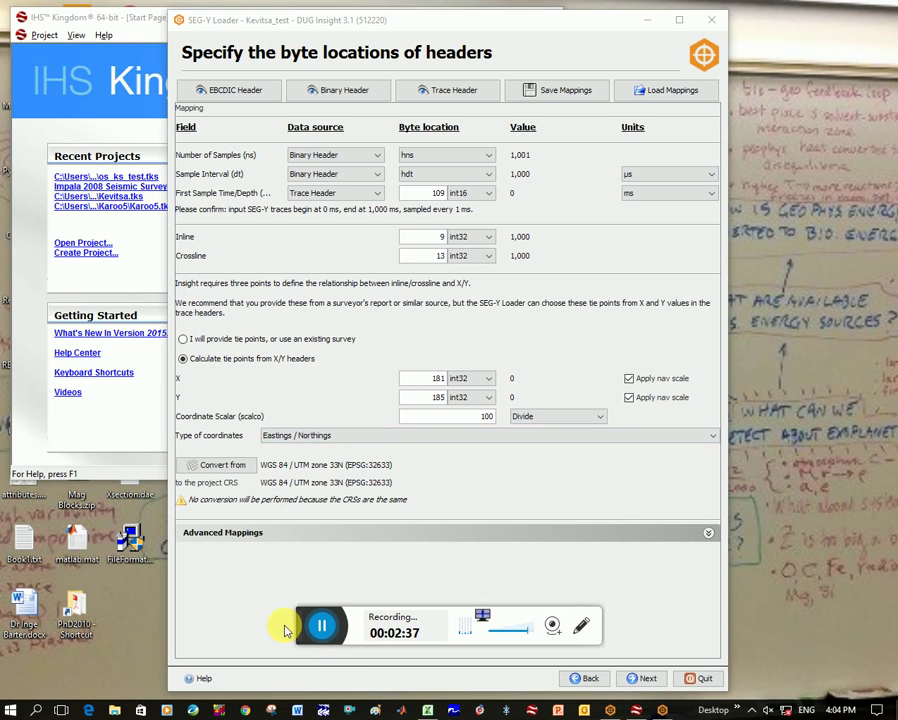
{"action": "double_click", "coordinate": [438, 378]}
{"action": "type", "text": "73"}
{"action": "double_click", "coordinate": [450, 396]}
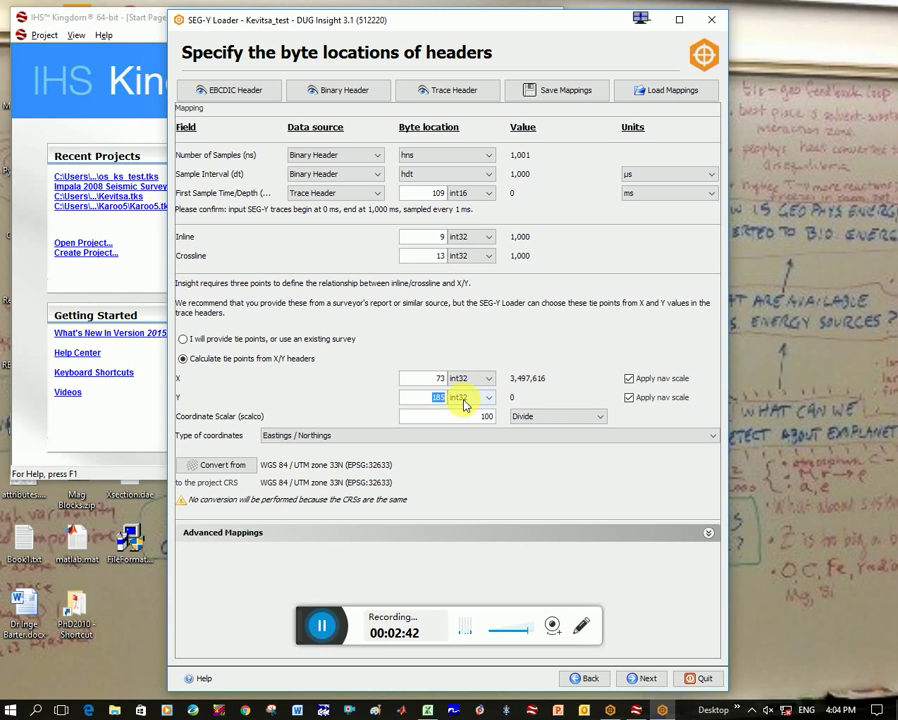
{"action": "double_click", "coordinate": [446, 378]}
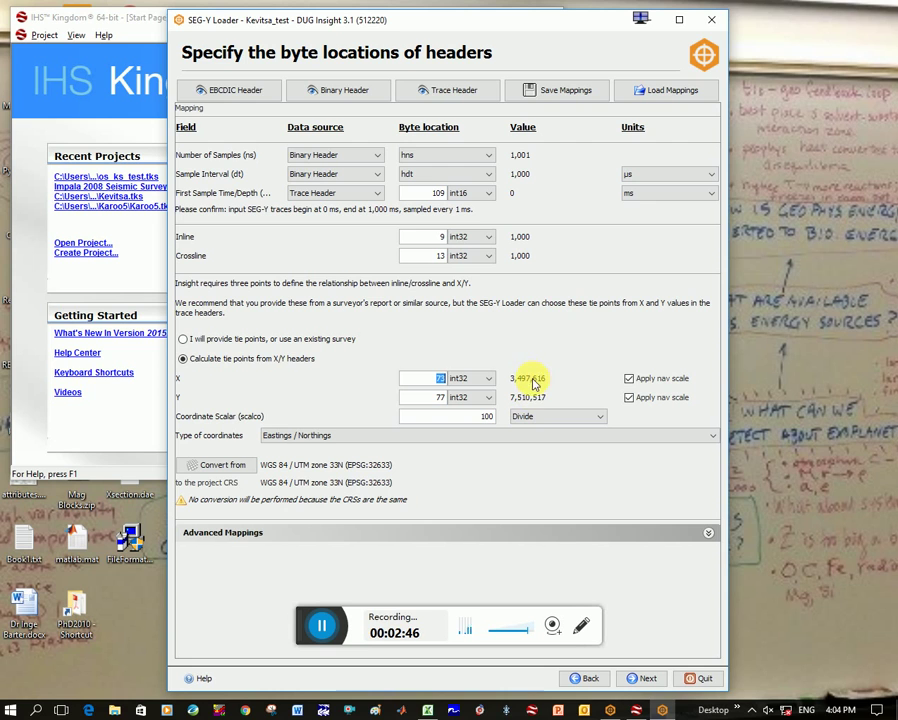
{"action": "left_click", "coordinate": [638, 677]}
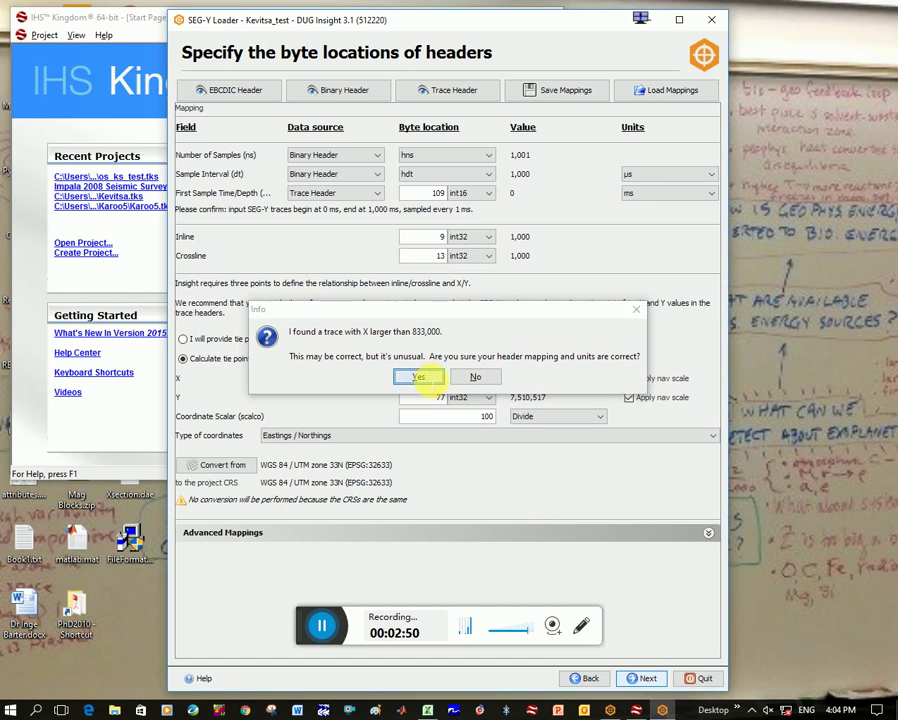
Accept the large-X warning, run the trace analysis, and continue to the Survey page.
{"action": "left_click", "coordinate": [424, 377]}
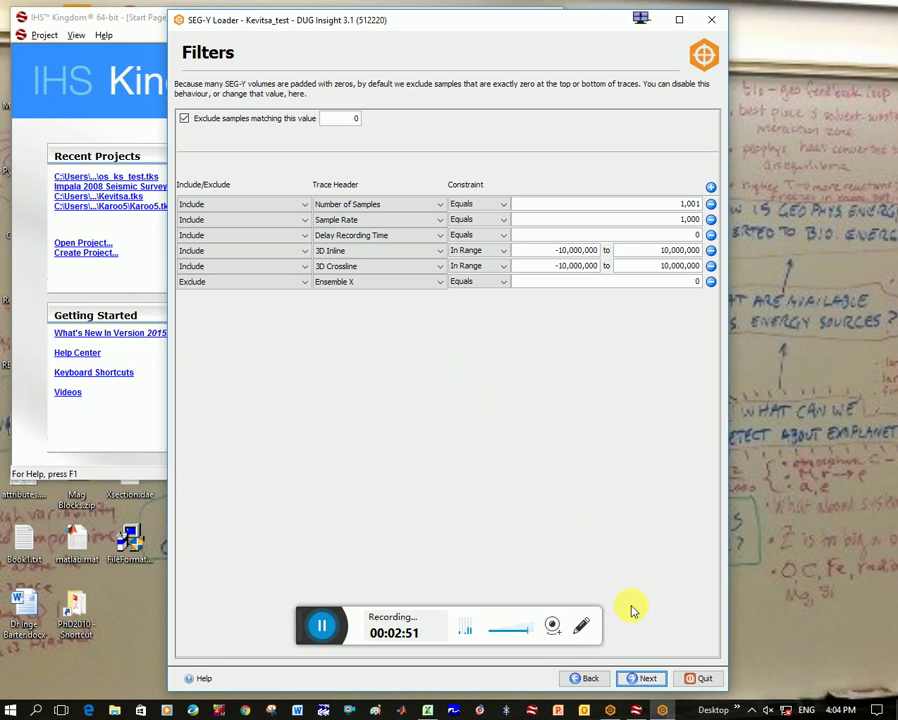
{"action": "left_click", "coordinate": [648, 678]}
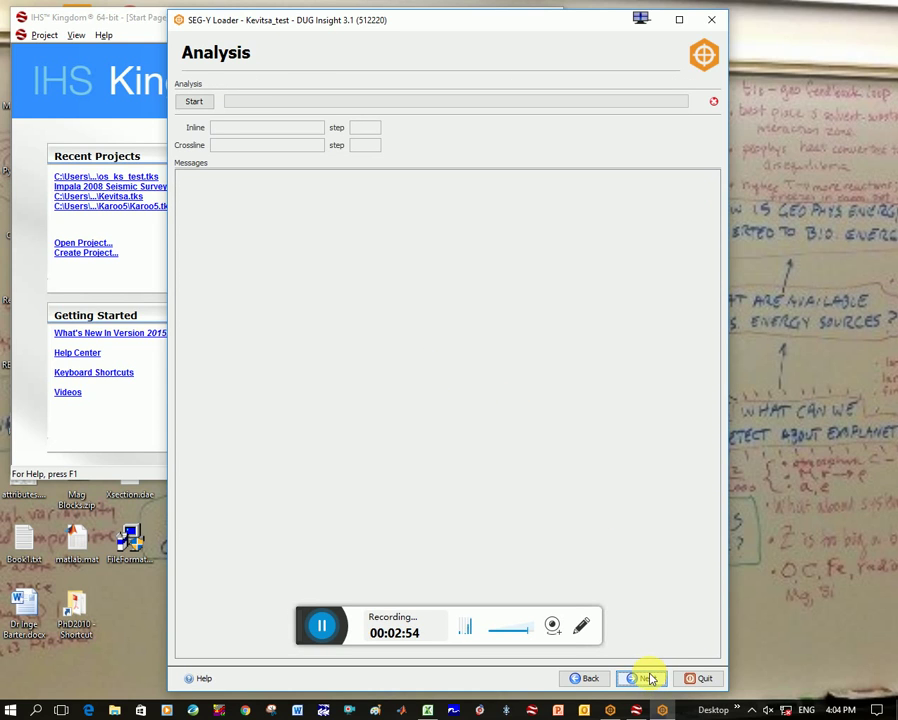
{"action": "left_click", "coordinate": [194, 103]}
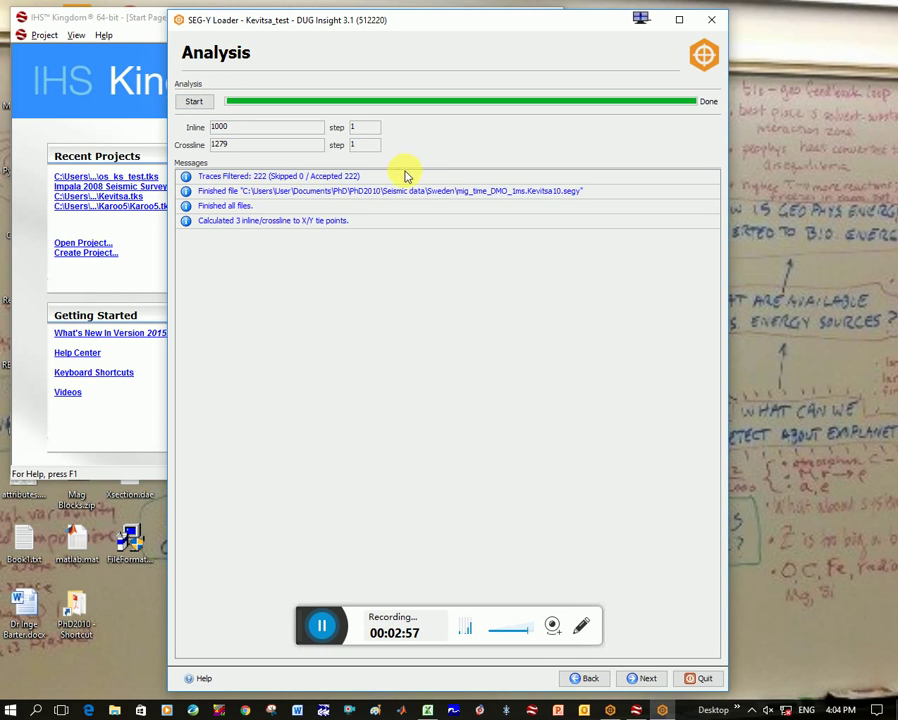
{"action": "left_click", "coordinate": [642, 677]}
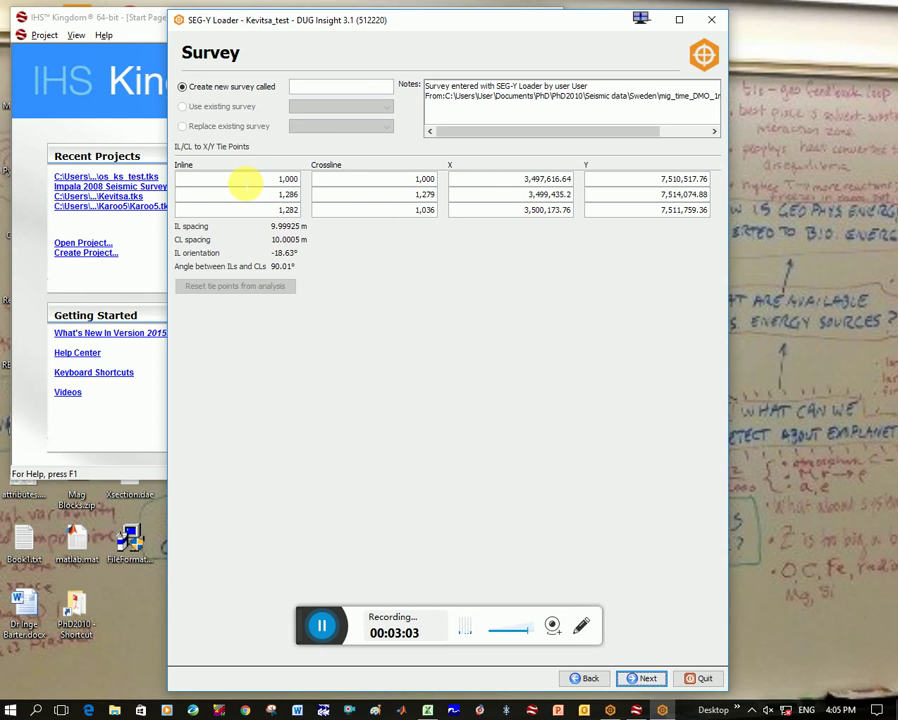
{"action": "left_click", "coordinate": [280, 179]}
{"action": "left_click", "coordinate": [427, 179]}
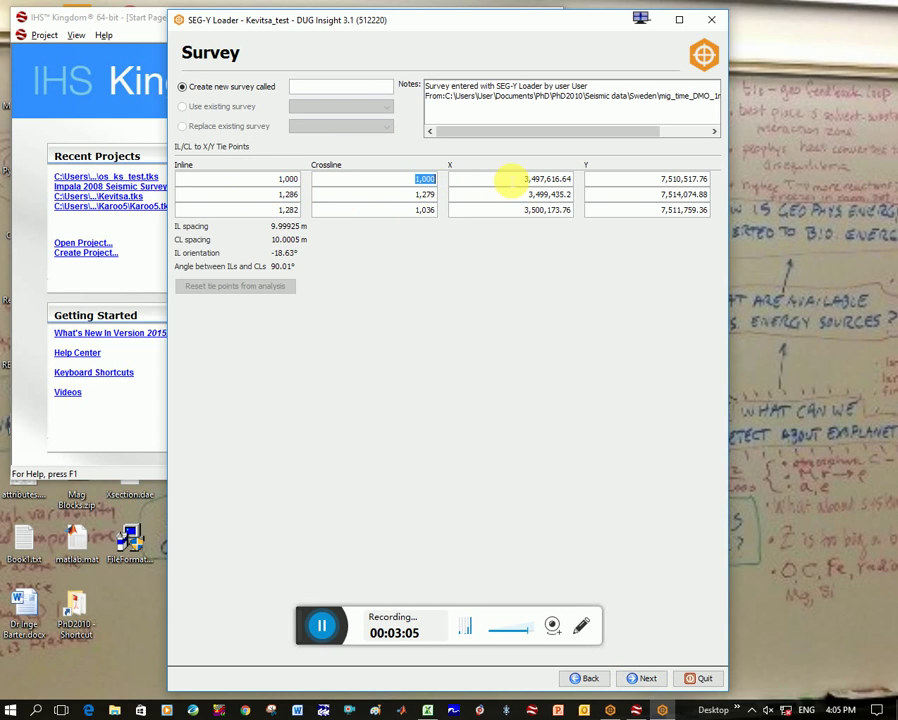
{"action": "left_click", "coordinate": [510, 179]}
{"action": "left_click", "coordinate": [660, 179]}
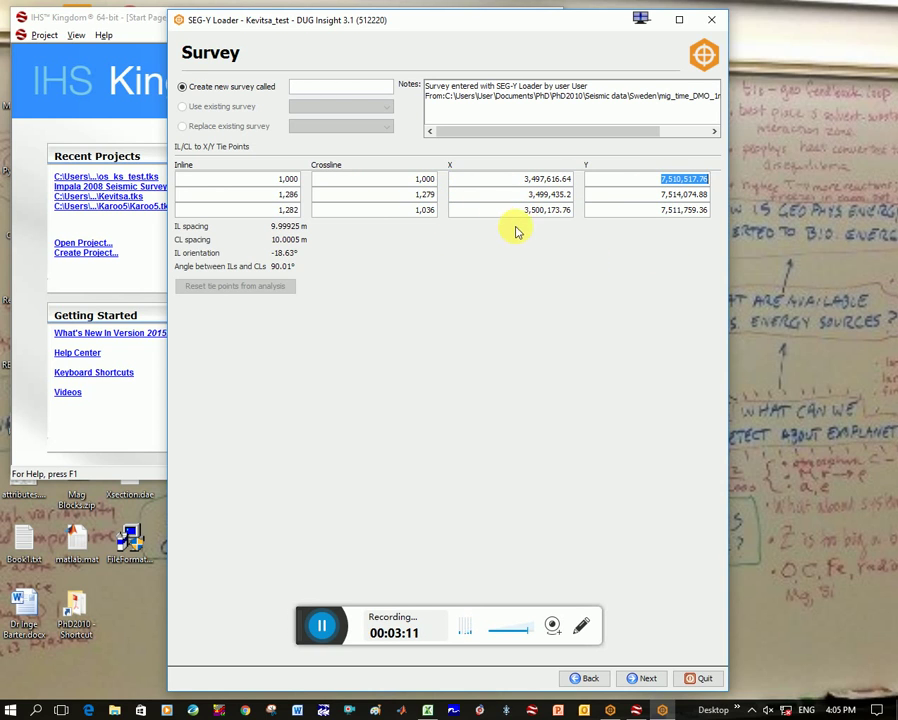
{"action": "left_click", "coordinate": [296, 636]}
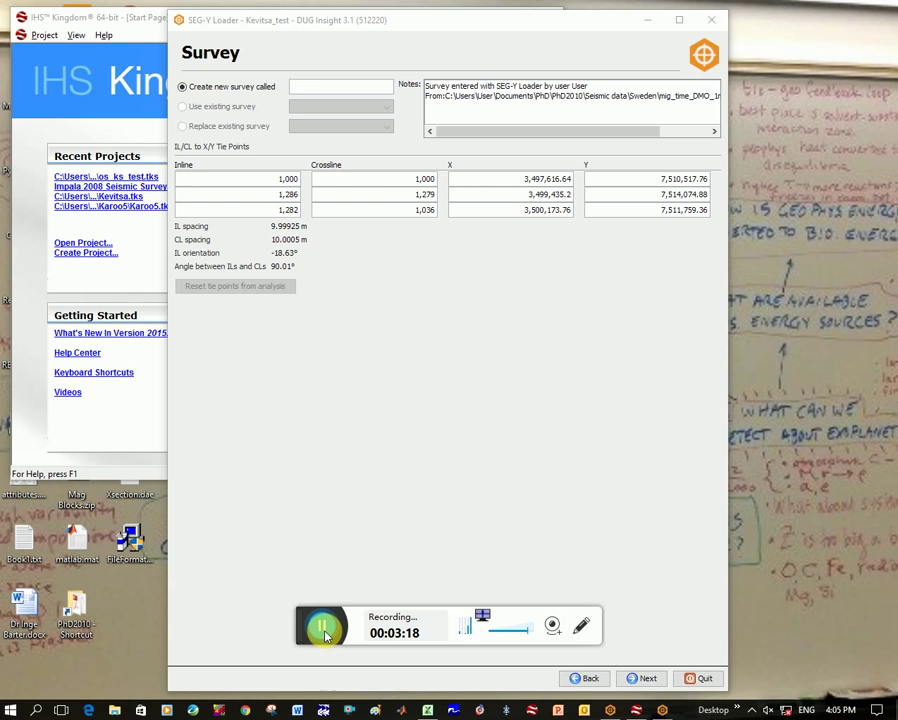
{"action": "left_click", "coordinate": [323, 629]}
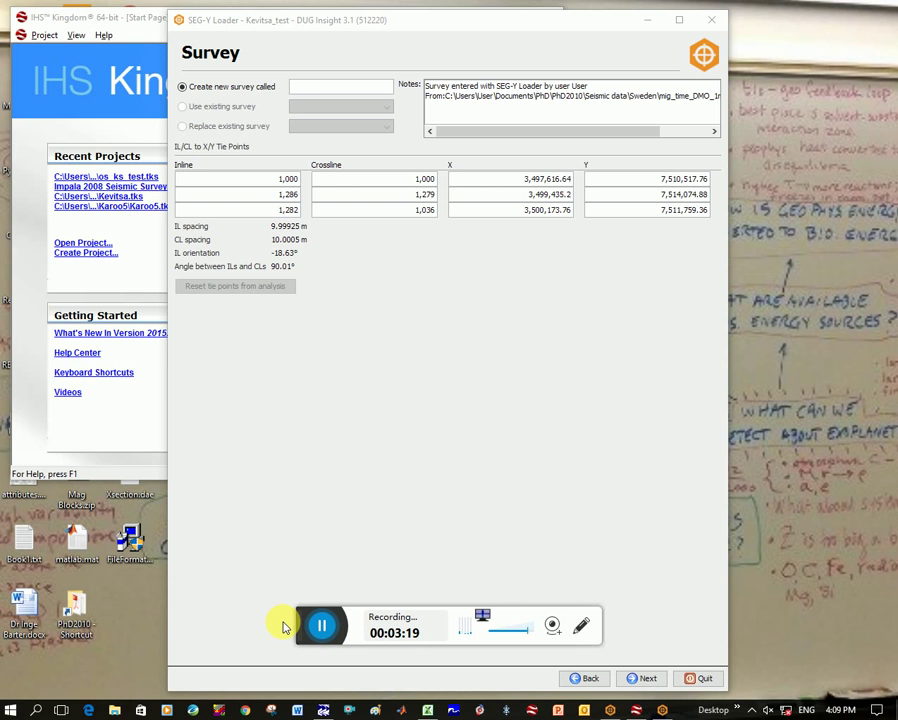
Load mig_time_DMO_1ms.Kevitsa10.segy in SeiSee and show its trace header table.
{"action": "left_click", "coordinate": [323, 712]}
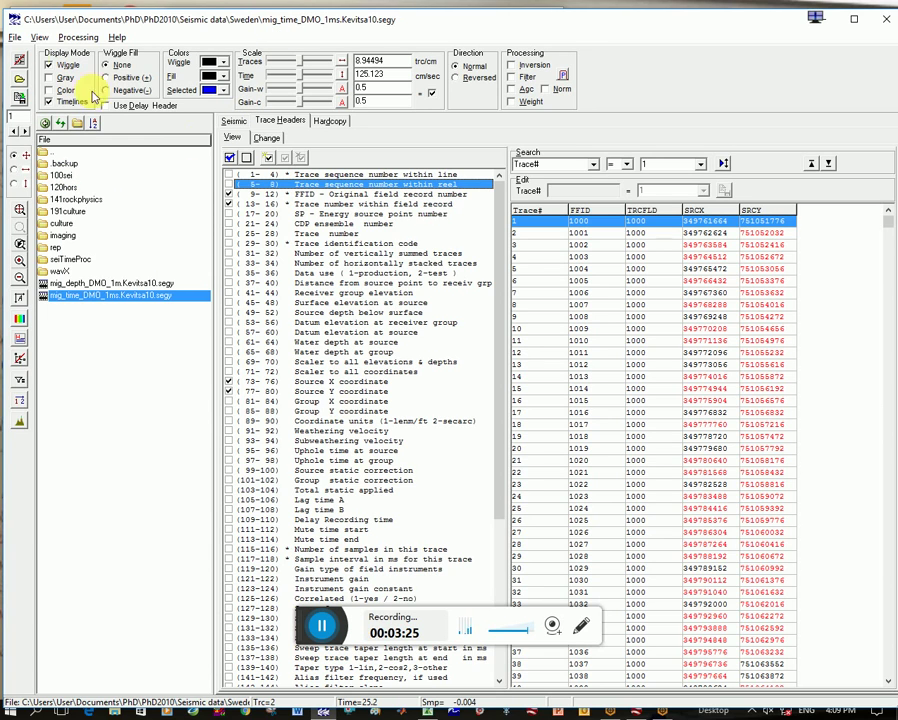
{"action": "left_click", "coordinate": [39, 37]}
{"action": "left_click", "coordinate": [37, 53]}
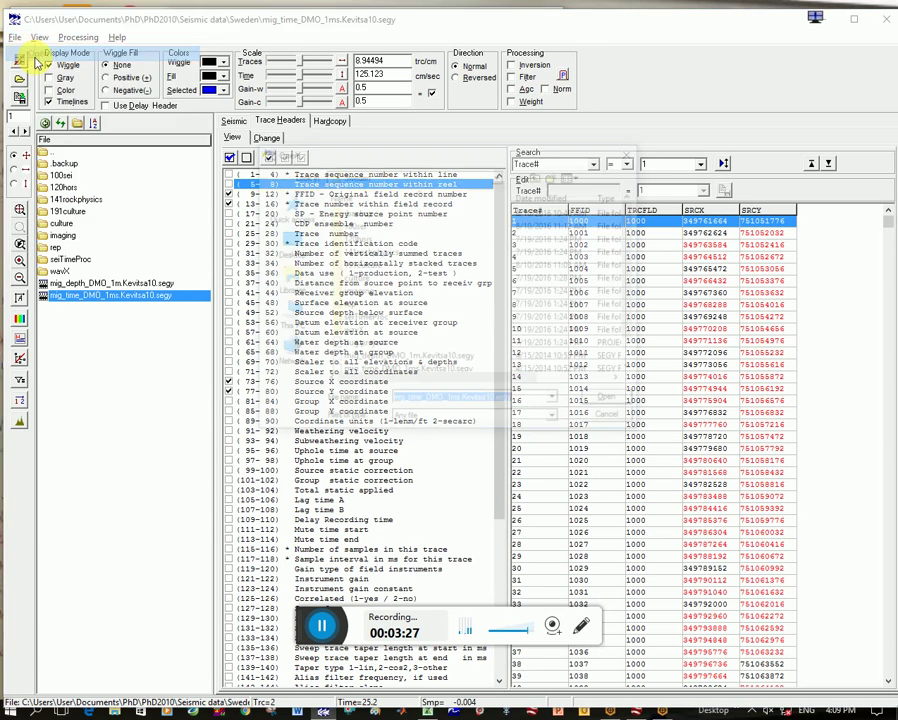
{"action": "scroll", "coordinate": [588, 357], "scroll_direction": "down", "scroll_amount": 1}
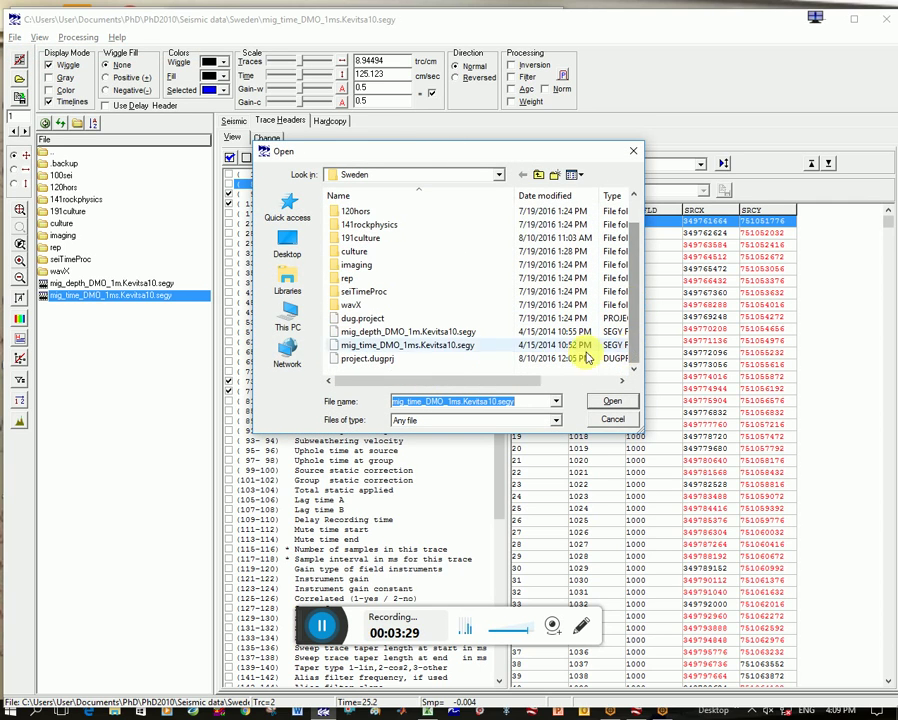
{"action": "double_click", "coordinate": [406, 344]}
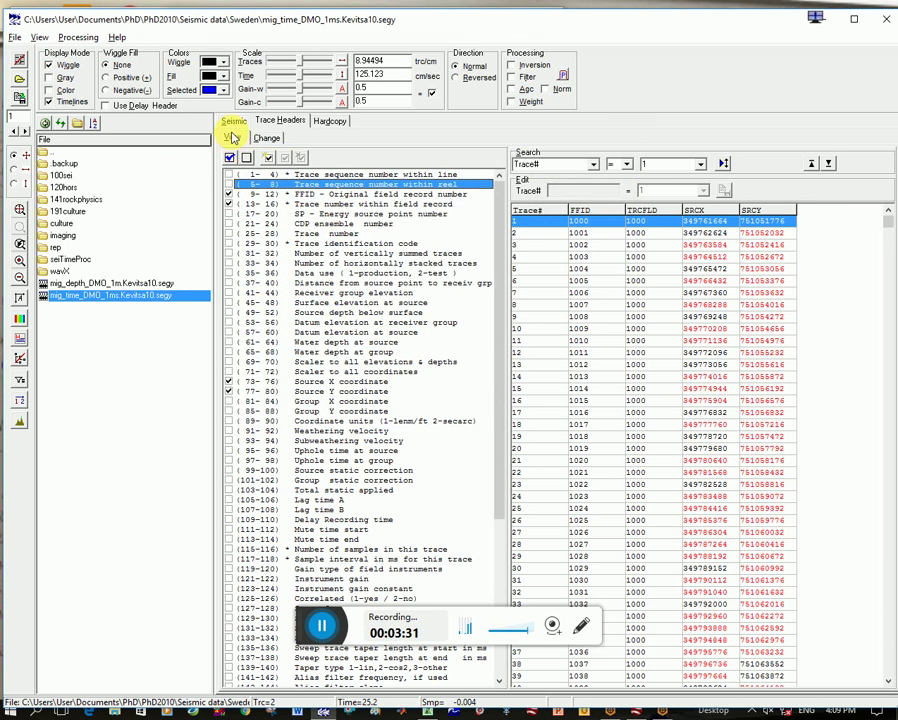
{"action": "left_click", "coordinate": [233, 120]}
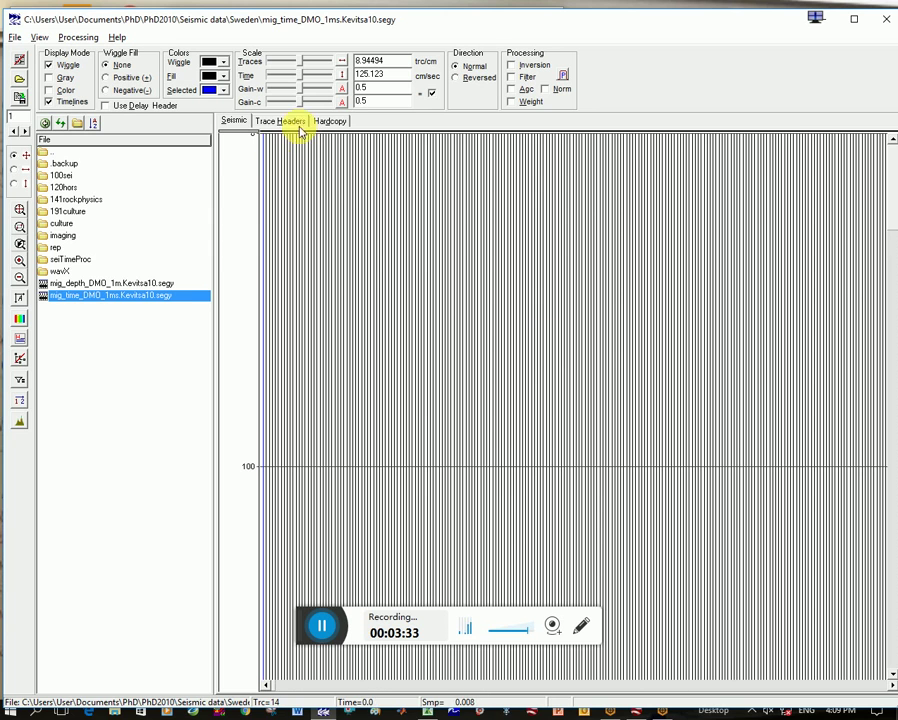
{"action": "left_click", "coordinate": [277, 122]}
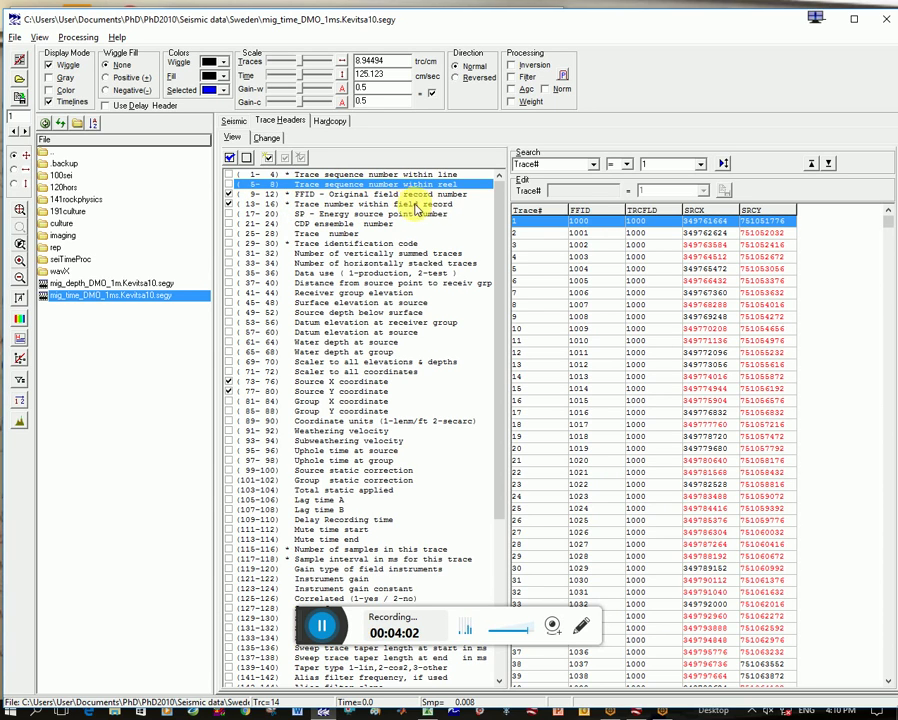
Keep the FFID and trace-in-record columns, leave SP hidden, and add the CDP column.
{"action": "left_click", "coordinate": [229, 195]}
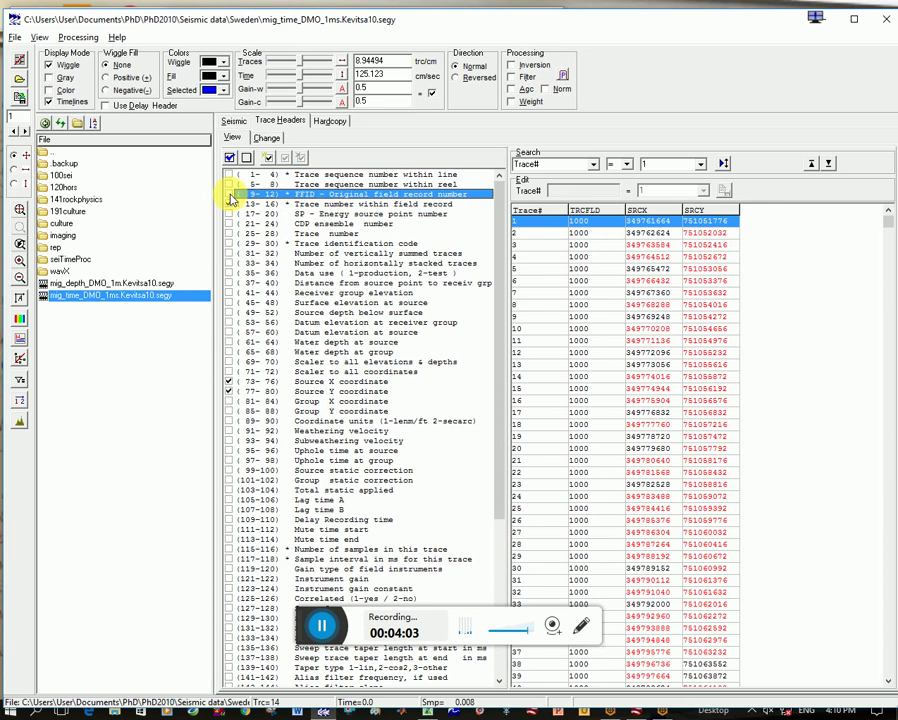
{"action": "left_click", "coordinate": [229, 204]}
{"action": "left_click", "coordinate": [229, 194]}
{"action": "left_click", "coordinate": [229, 204]}
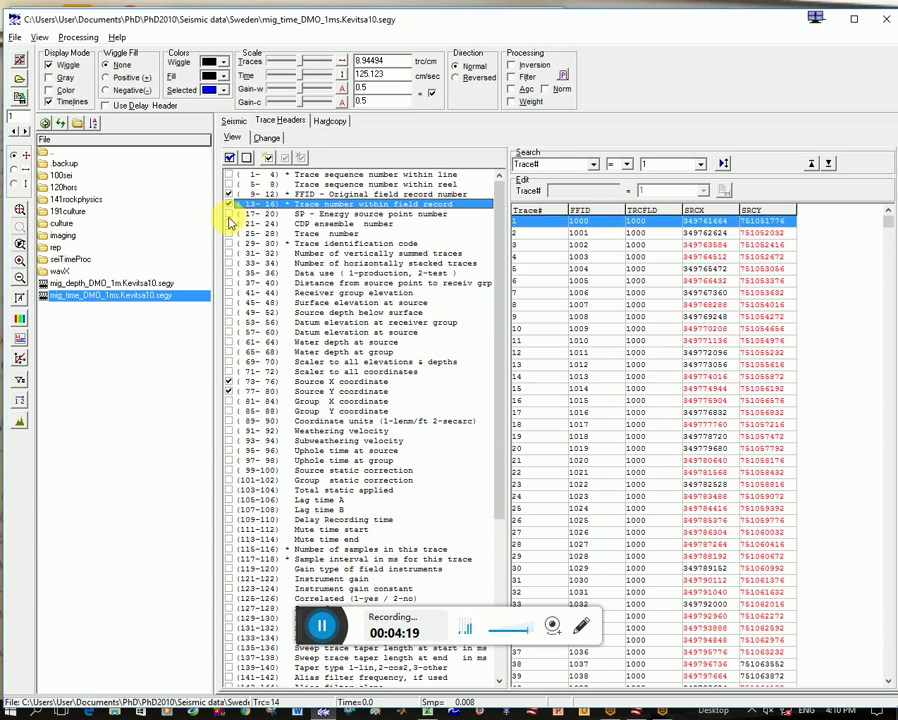
{"action": "left_click", "coordinate": [229, 214]}
{"action": "left_click", "coordinate": [229, 214]}
{"action": "left_click", "coordinate": [229, 214]}
{"action": "left_click", "coordinate": [229, 214]}
{"action": "left_click", "coordinate": [229, 224]}
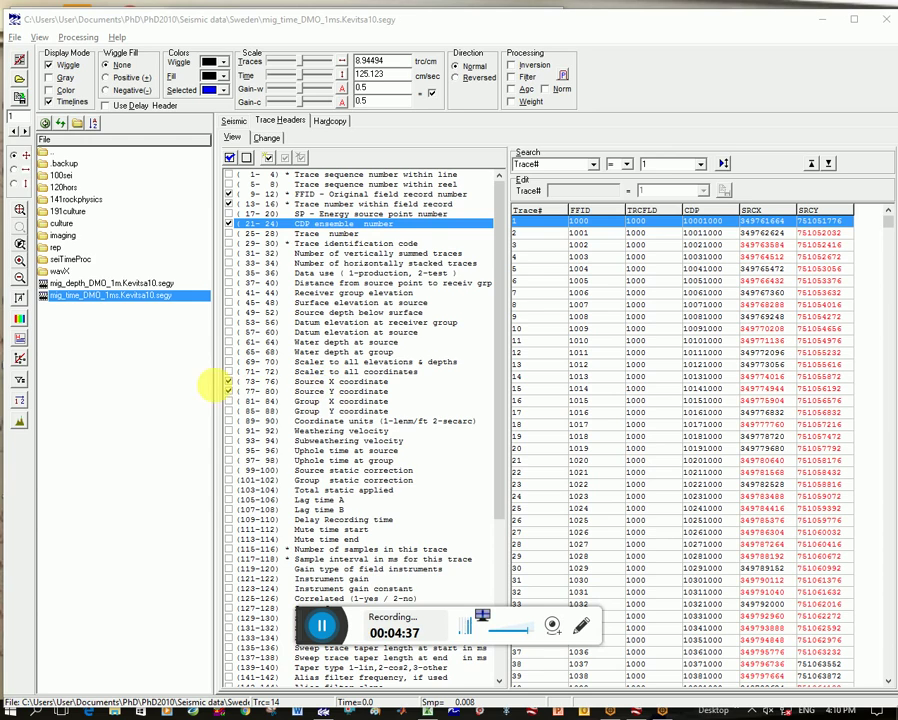
Add the Group X/Y coordinate columns, then hide Group Y and return to DUG Insight.
{"action": "left_click", "coordinate": [229, 402]}
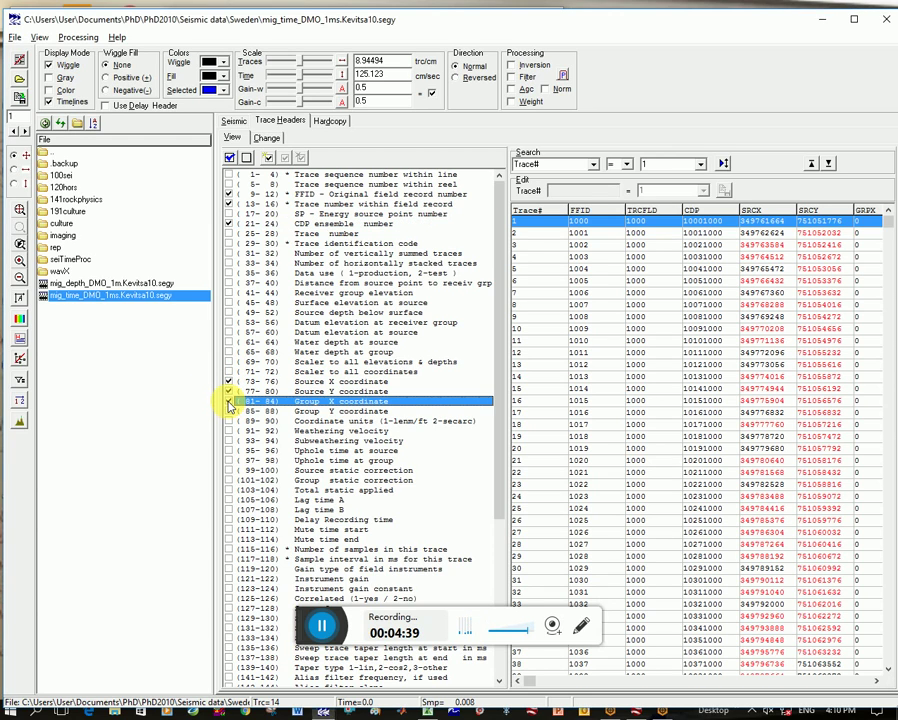
{"action": "left_click", "coordinate": [229, 411]}
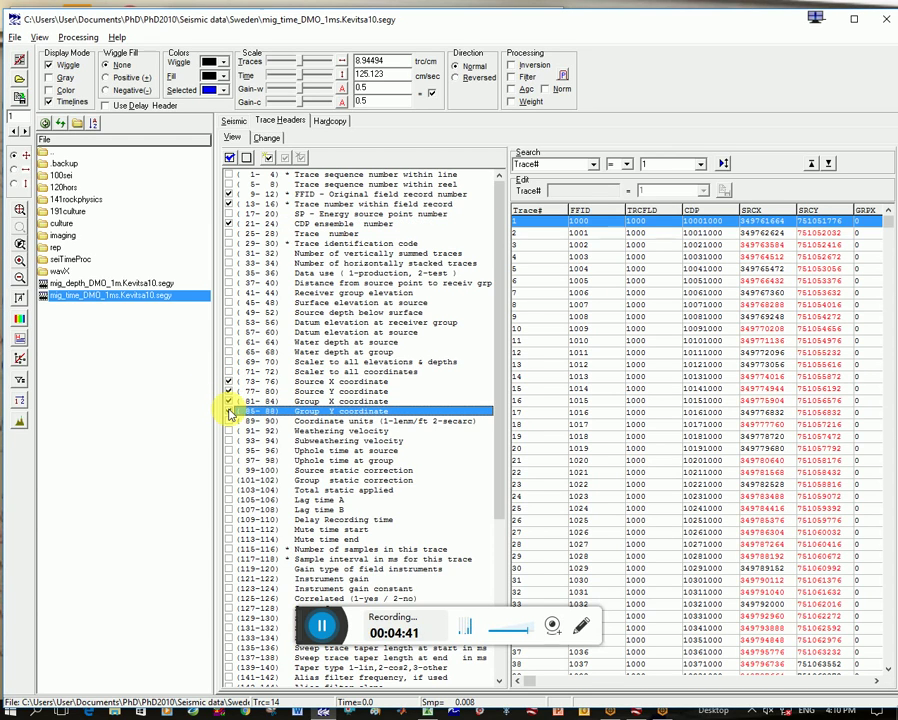
{"action": "left_click", "coordinate": [877, 683]}
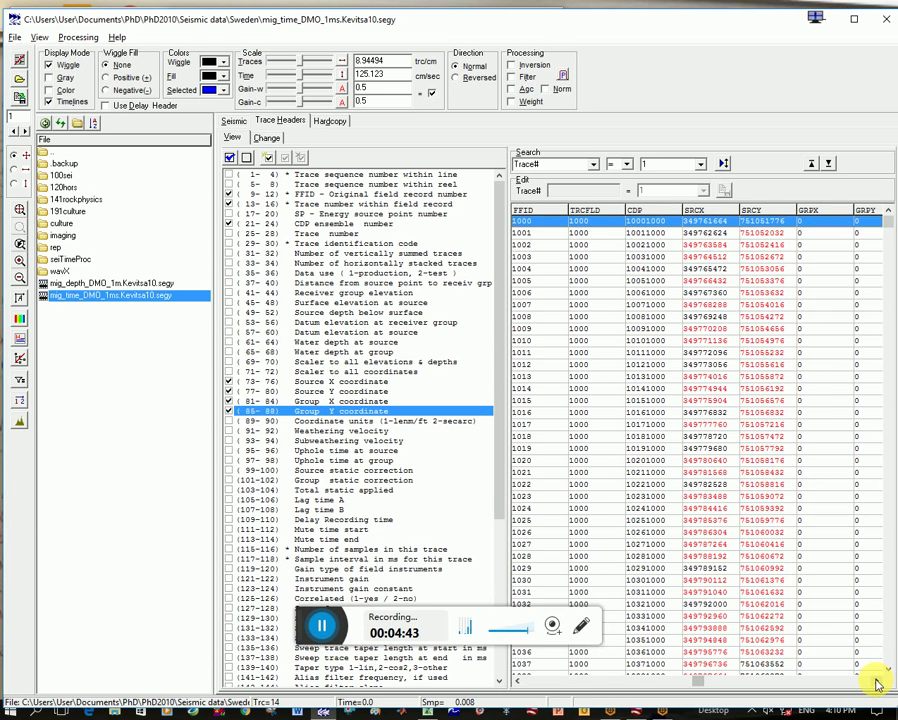
{"action": "left_click", "coordinate": [877, 683]}
{"action": "left_click", "coordinate": [518, 682]}
{"action": "left_click", "coordinate": [518, 682]}
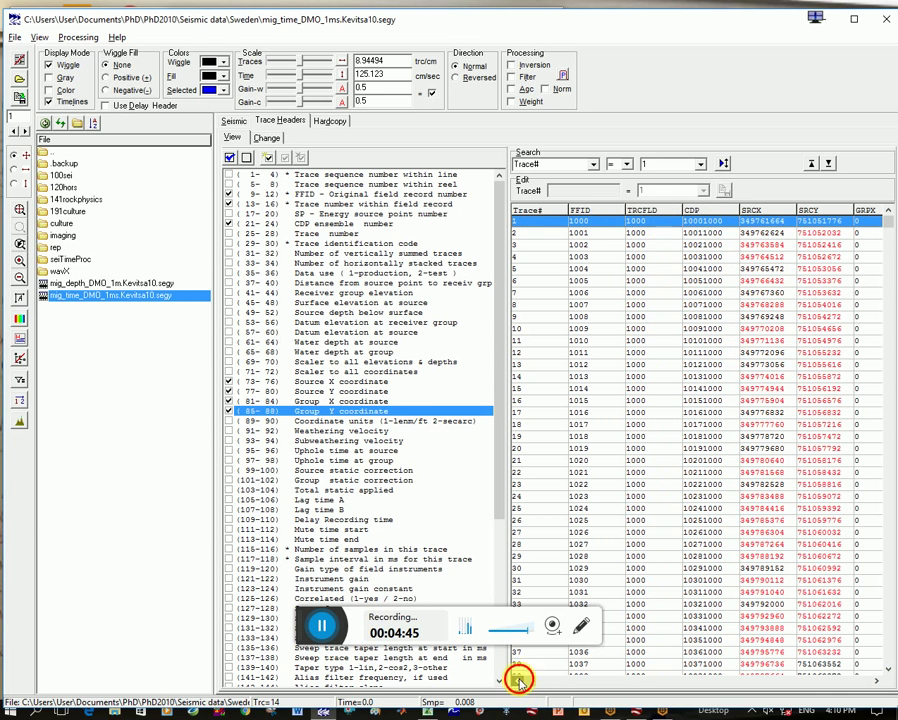
{"action": "left_click", "coordinate": [234, 411]}
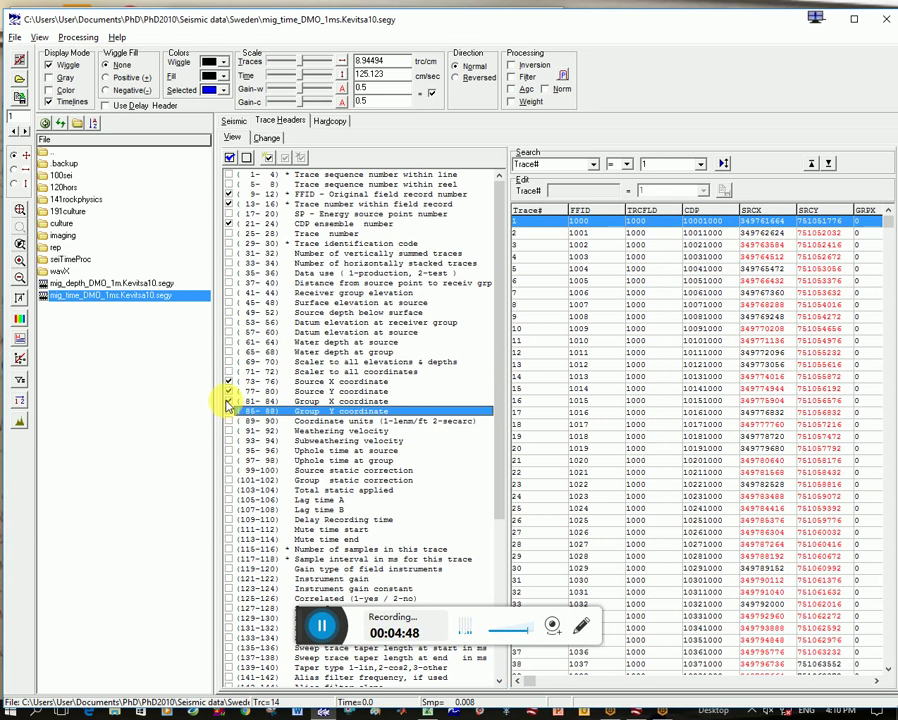
{"action": "left_click", "coordinate": [228, 401]}
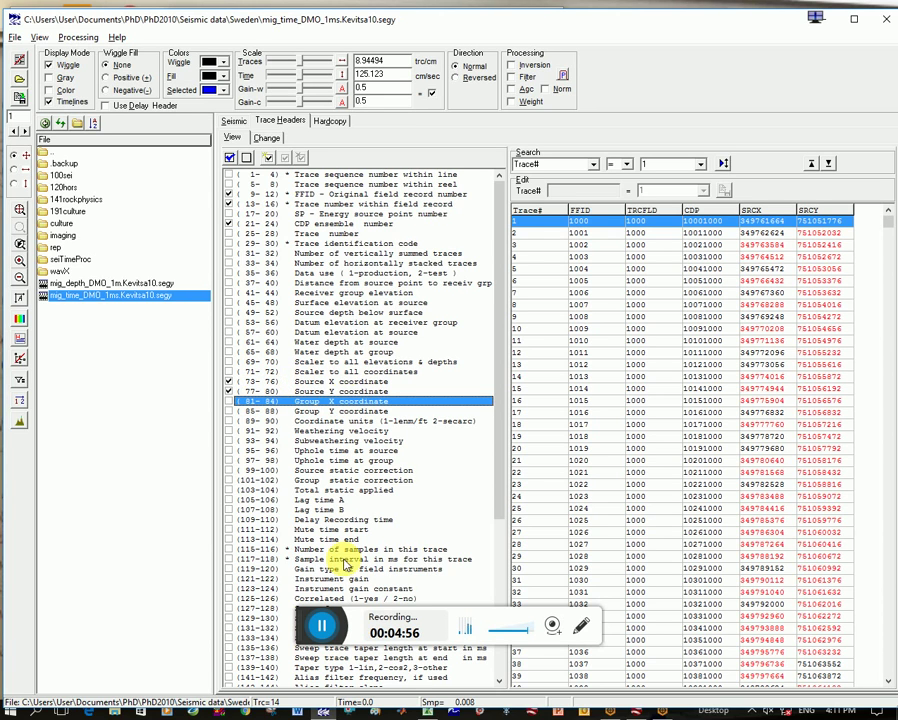
{"action": "left_click", "coordinate": [320, 627]}
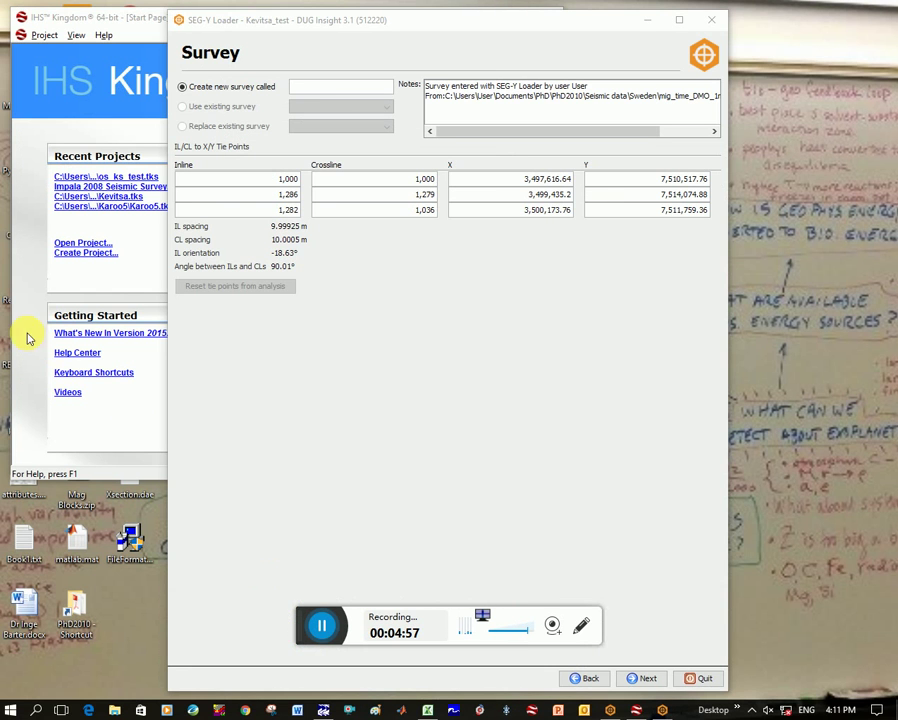
Make a kevitsa_test2 folder in Seismic data and enter kevitsa_test2 as the project name.
{"action": "left_click", "coordinate": [31, 338]}
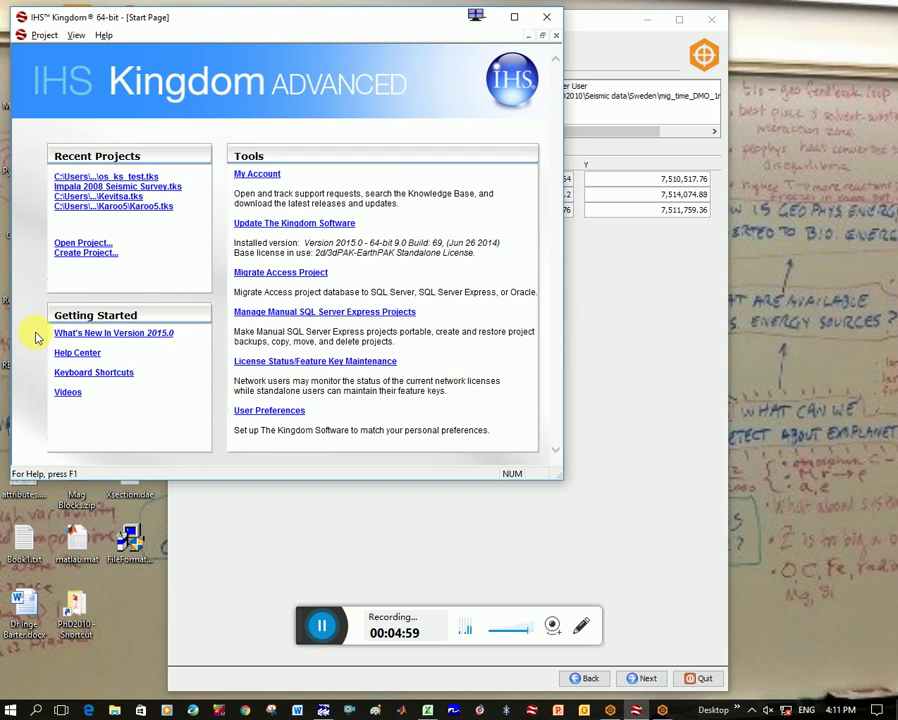
{"action": "left_click", "coordinate": [88, 252]}
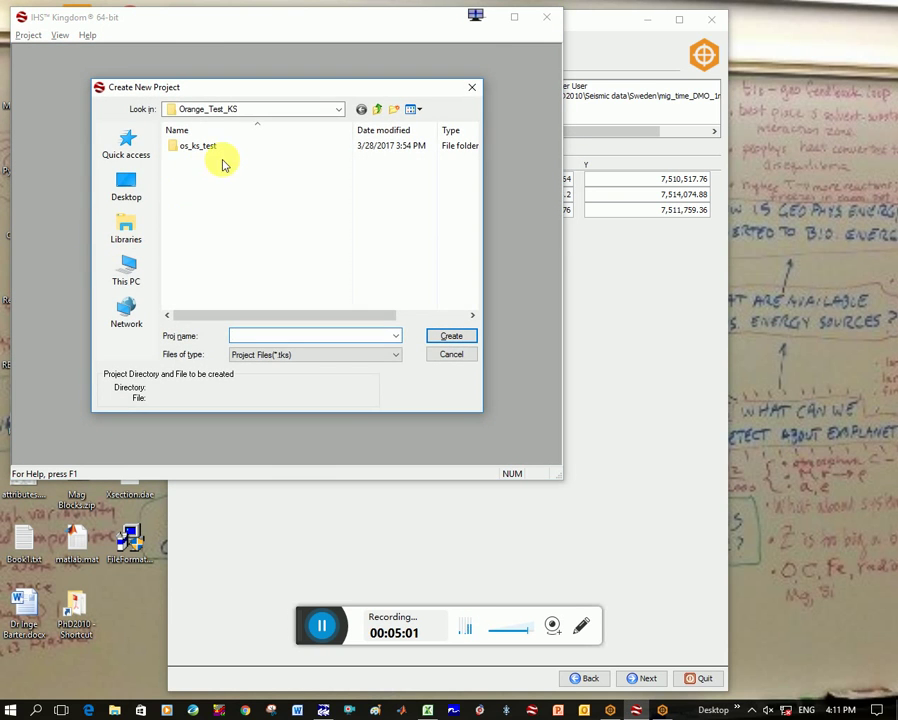
{"action": "left_click", "coordinate": [381, 110]}
{"action": "left_click", "coordinate": [395, 112]}
{"action": "type", "text": "kevitsa_test2"}
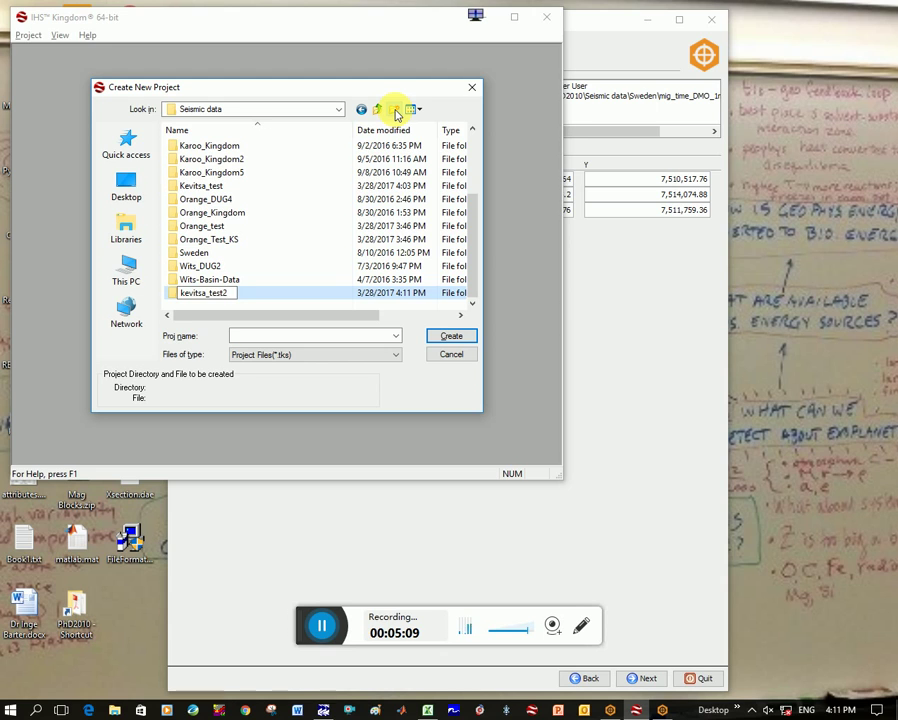
{"action": "left_click", "coordinate": [314, 338]}
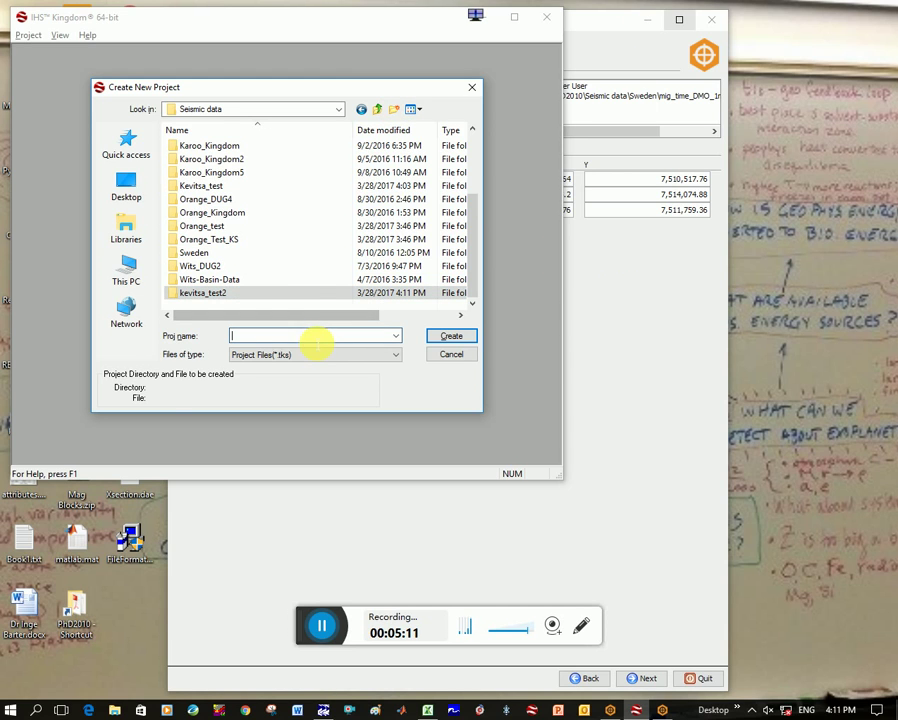
{"action": "type", "text": "kevi"}
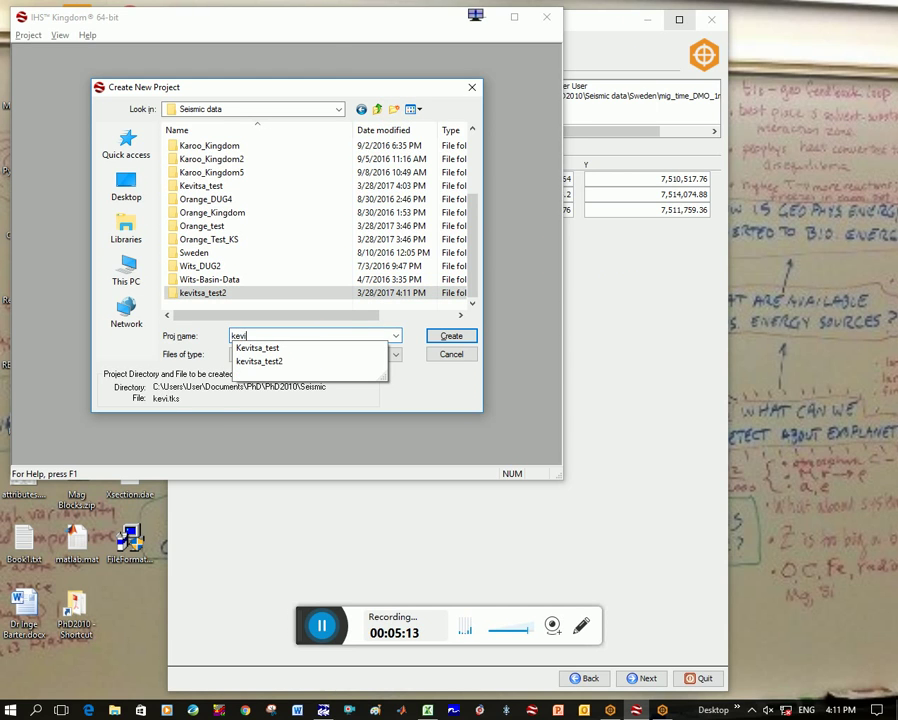
{"action": "type", "text": "tsa_test2"}
Create the project inside the kevitsa_test2 folder, confirming the subfolder and author.
{"action": "double_click", "coordinate": [205, 292]}
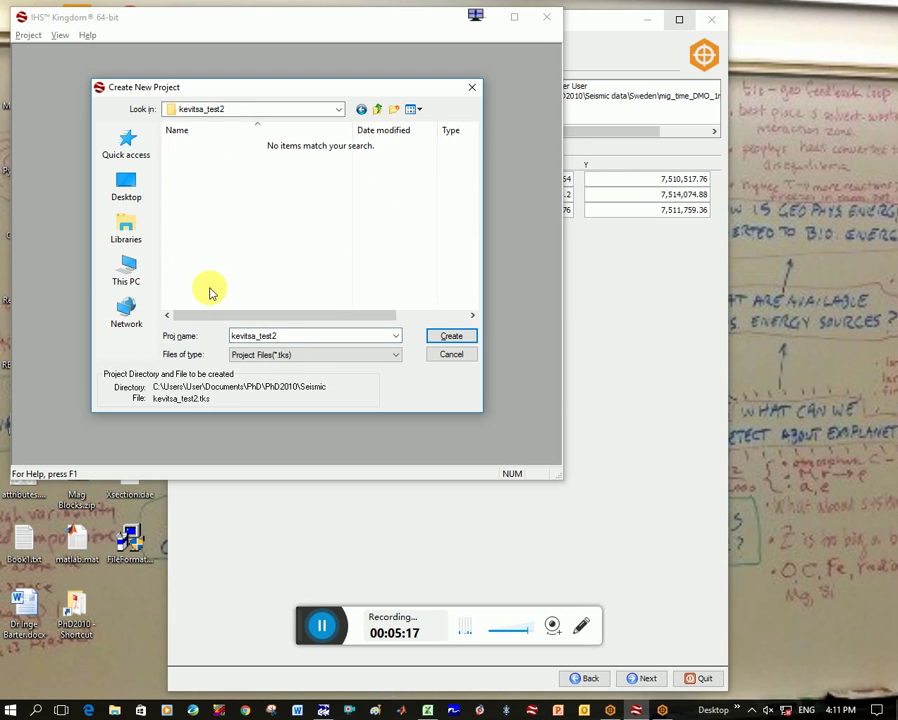
{"action": "left_click", "coordinate": [464, 337]}
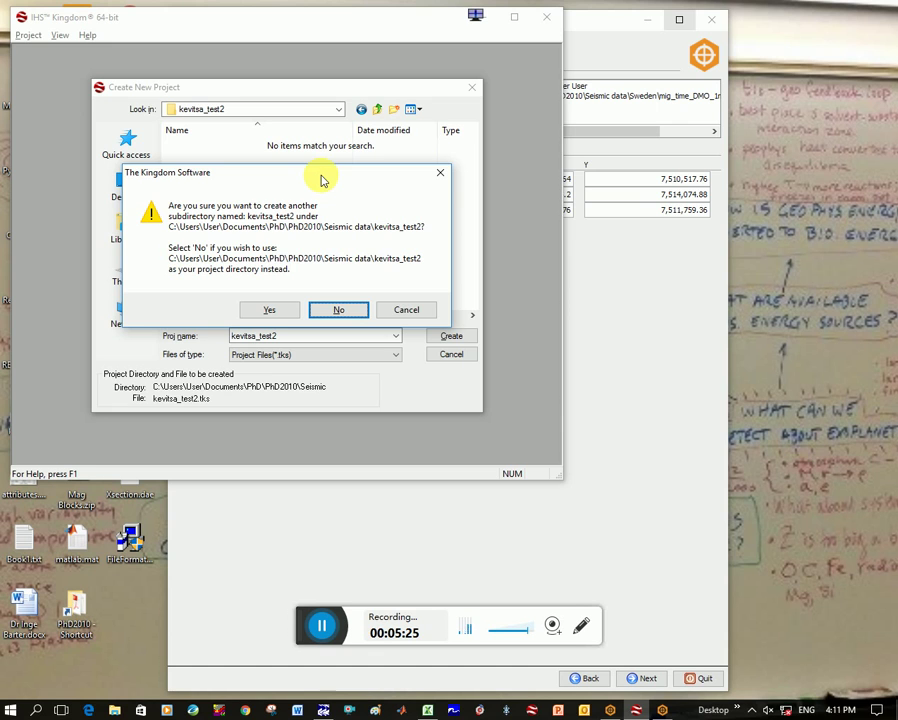
{"action": "left_click", "coordinate": [282, 306]}
{"action": "left_click", "coordinate": [236, 278]}
Use Auto SQL Server Express as the project database.
{"action": "left_click", "coordinate": [180, 210]}
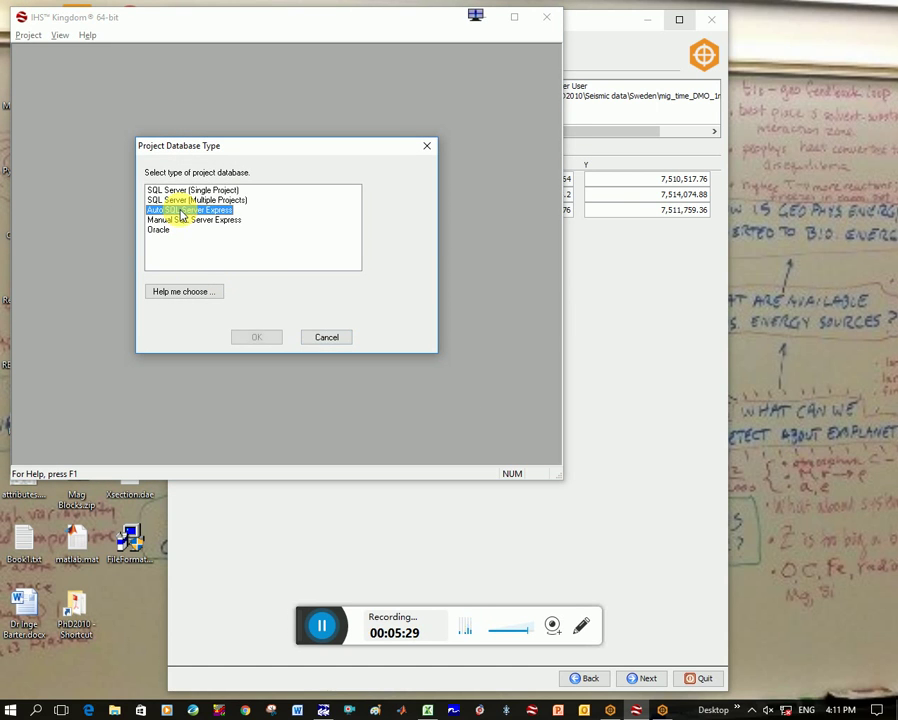
{"action": "left_click", "coordinate": [259, 337]}
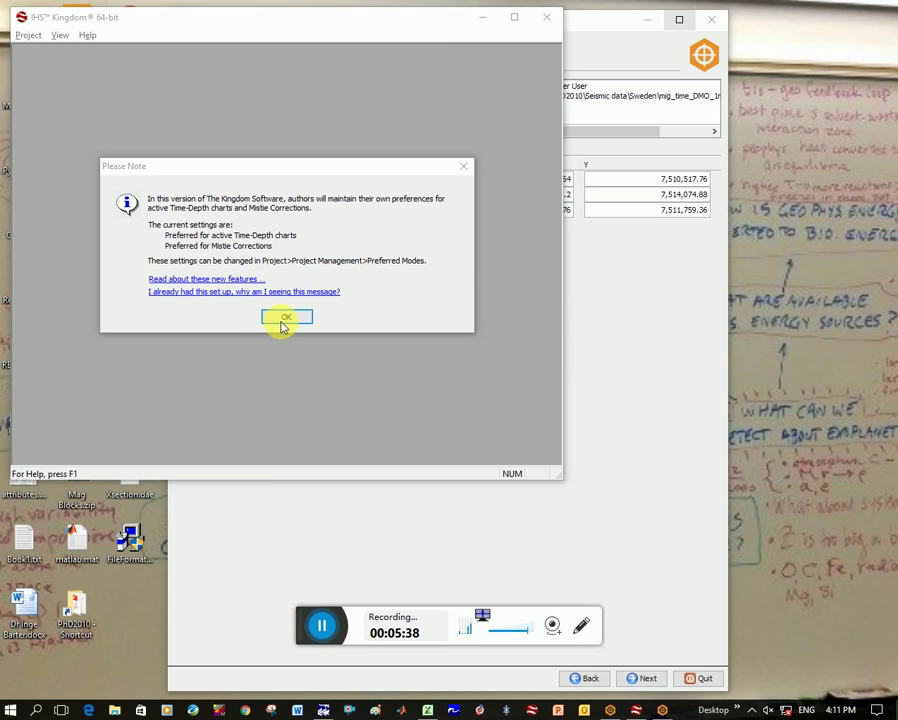
{"action": "left_click", "coordinate": [284, 319]}
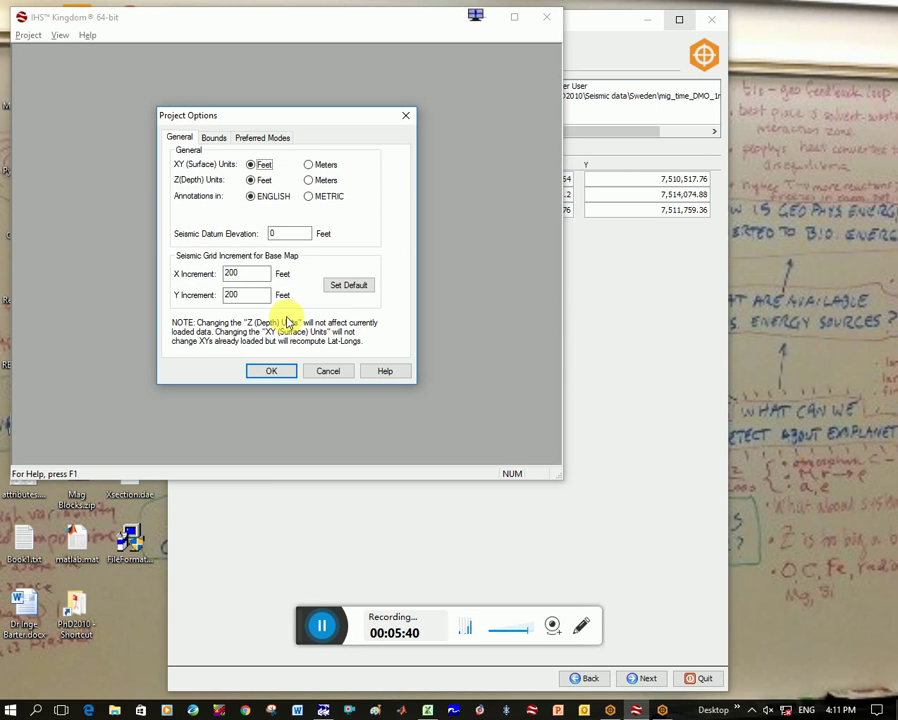
Set metre surface and depth units and a 290 seismic datum, accepting Lat-Long recalculation.
{"action": "left_click", "coordinate": [308, 164]}
{"action": "left_click", "coordinate": [308, 180]}
{"action": "key", "text": "Tab"}
{"action": "type", "text": "25"}
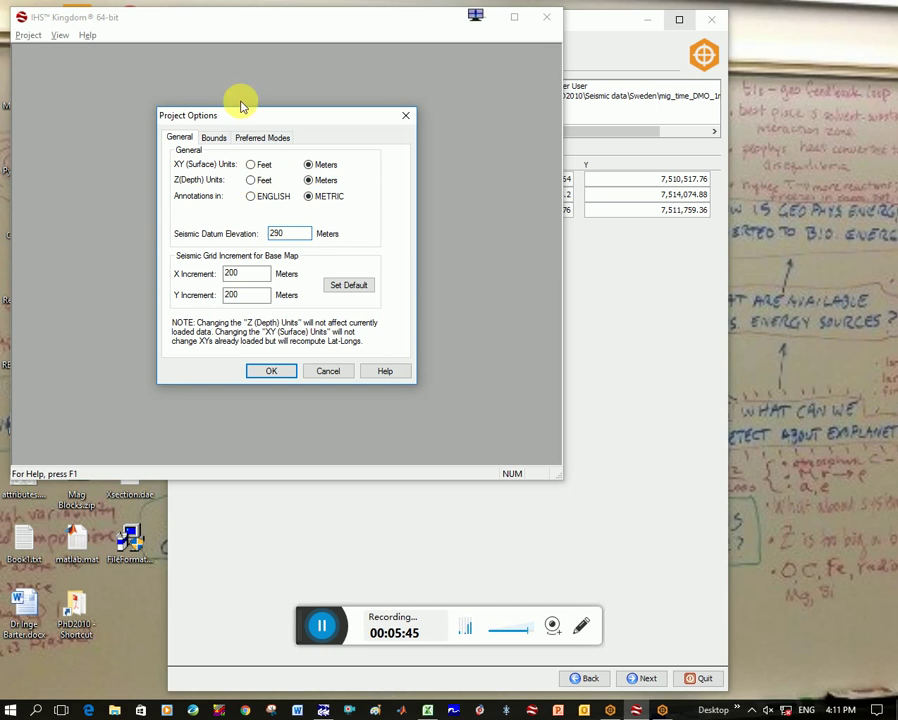
{"action": "left_click", "coordinate": [282, 375]}
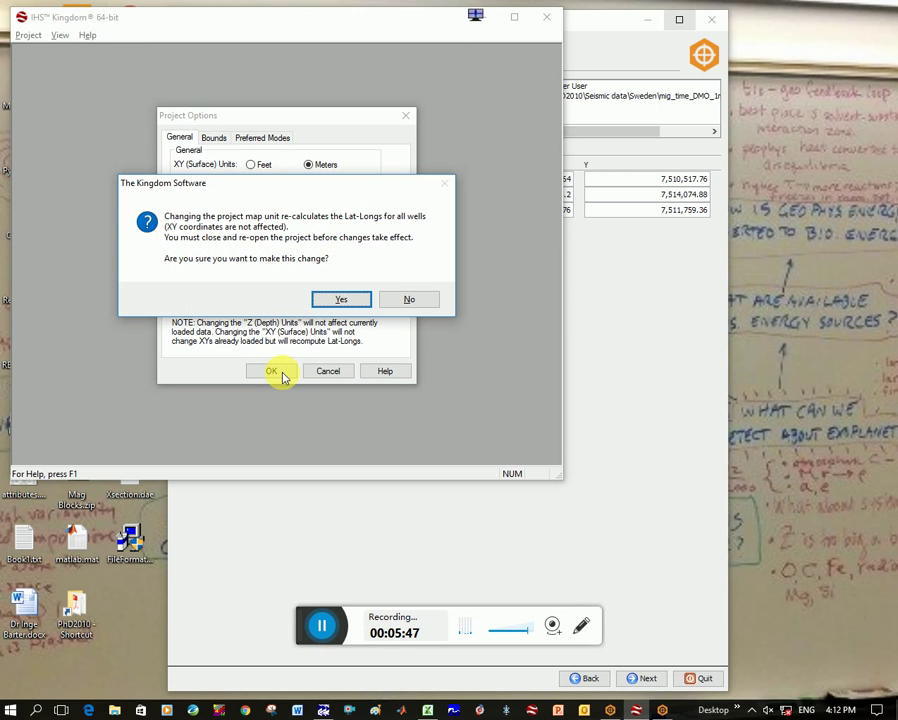
{"action": "left_click", "coordinate": [338, 298]}
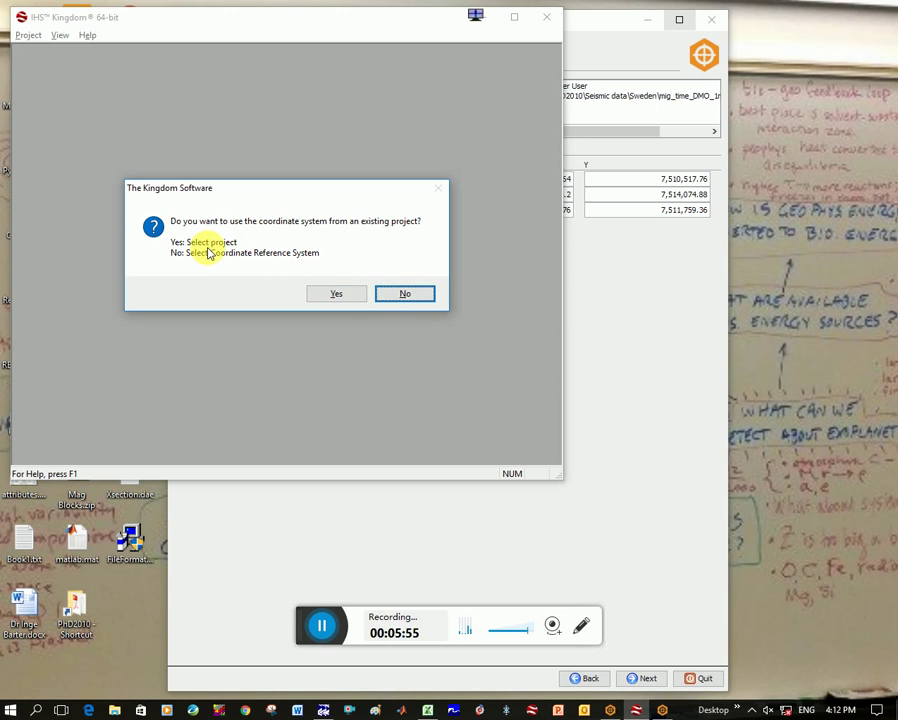
Decline reusing another project's coordinates and assign WGS 84 / UTM zone 33N as the project coordinate system.
{"action": "left_click", "coordinate": [396, 293]}
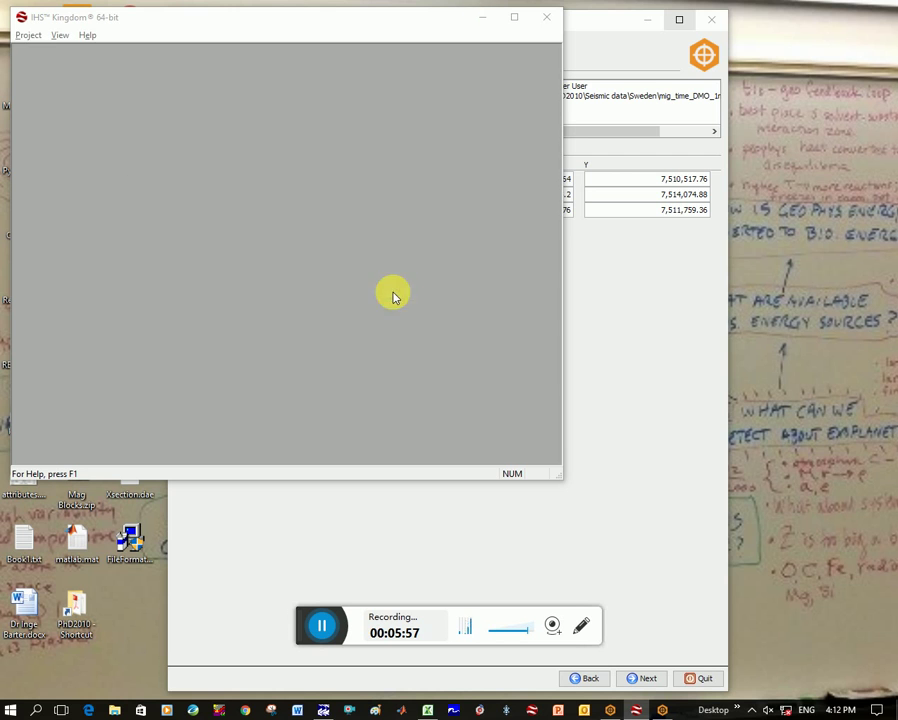
{"action": "left_click_drag", "start_coordinate": [310, 66], "coordinate": [340, 86]}
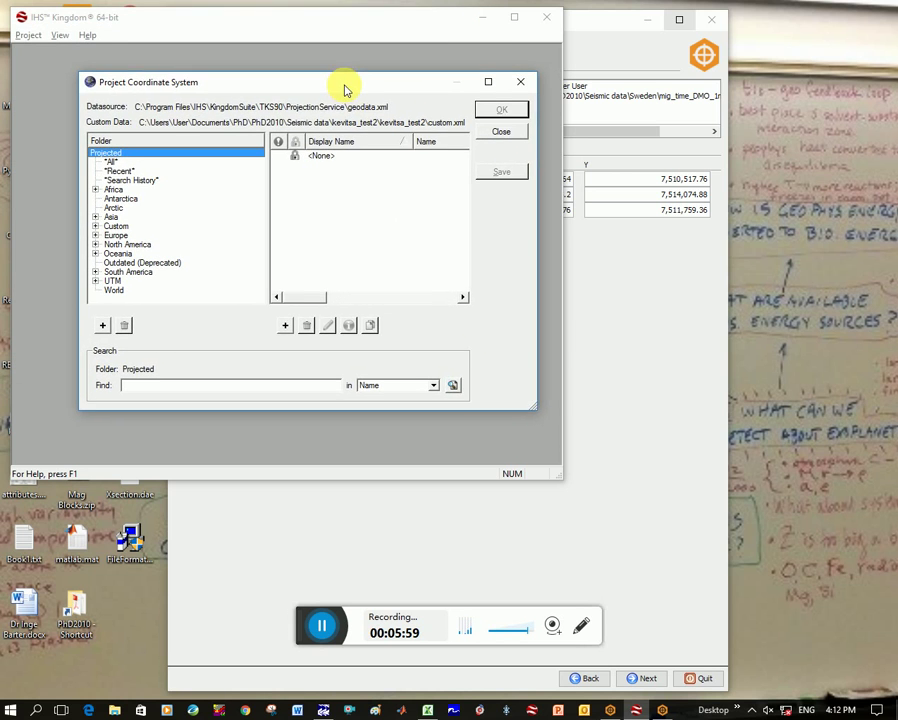
{"action": "left_click", "coordinate": [86, 280]}
{"action": "scroll", "coordinate": [128, 263], "scroll_direction": "down", "scroll_amount": 1}
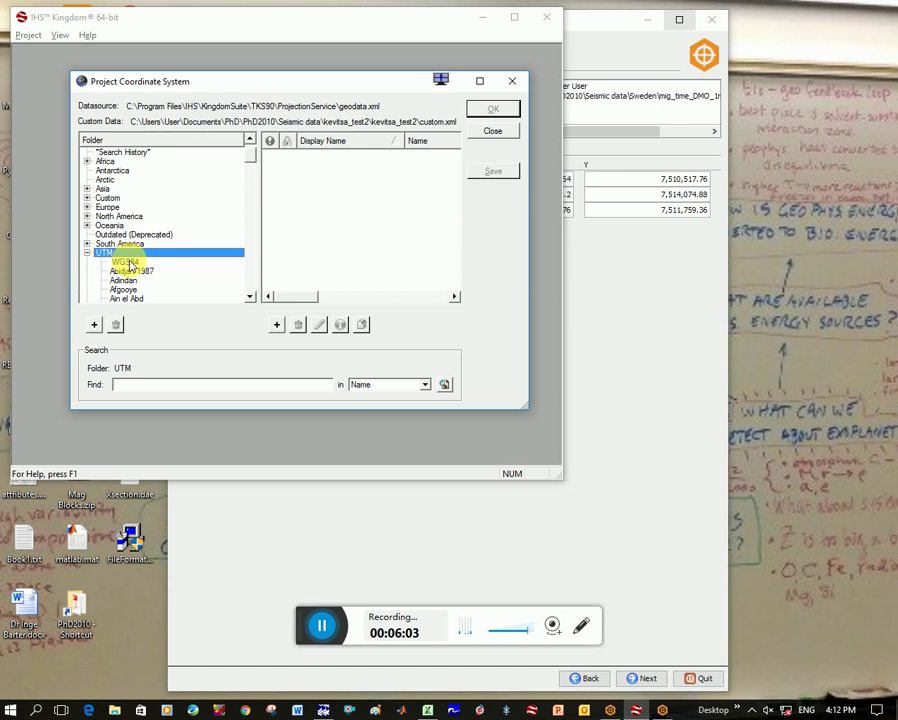
{"action": "left_click", "coordinate": [126, 261]}
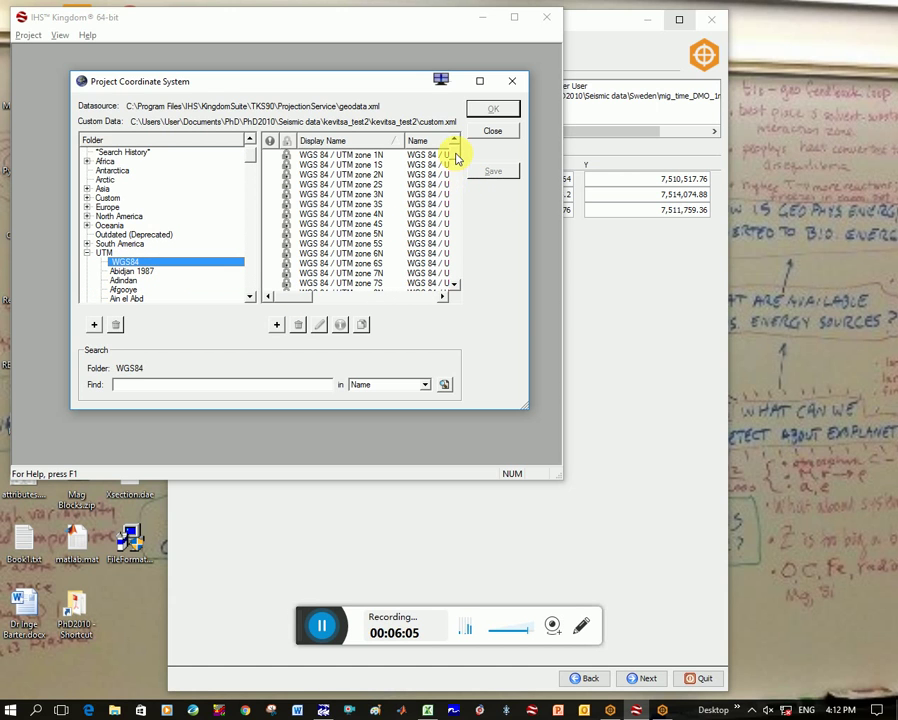
{"action": "left_click_drag", "start_coordinate": [456, 152], "coordinate": [457, 213]}
{"action": "left_click", "coordinate": [365, 243]}
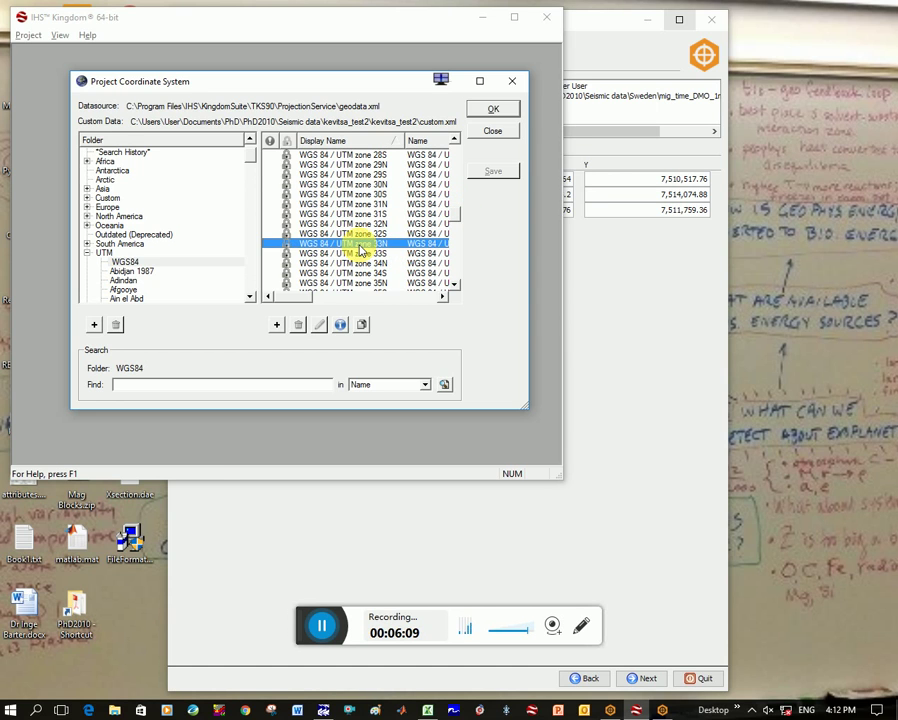
{"action": "left_click", "coordinate": [490, 110]}
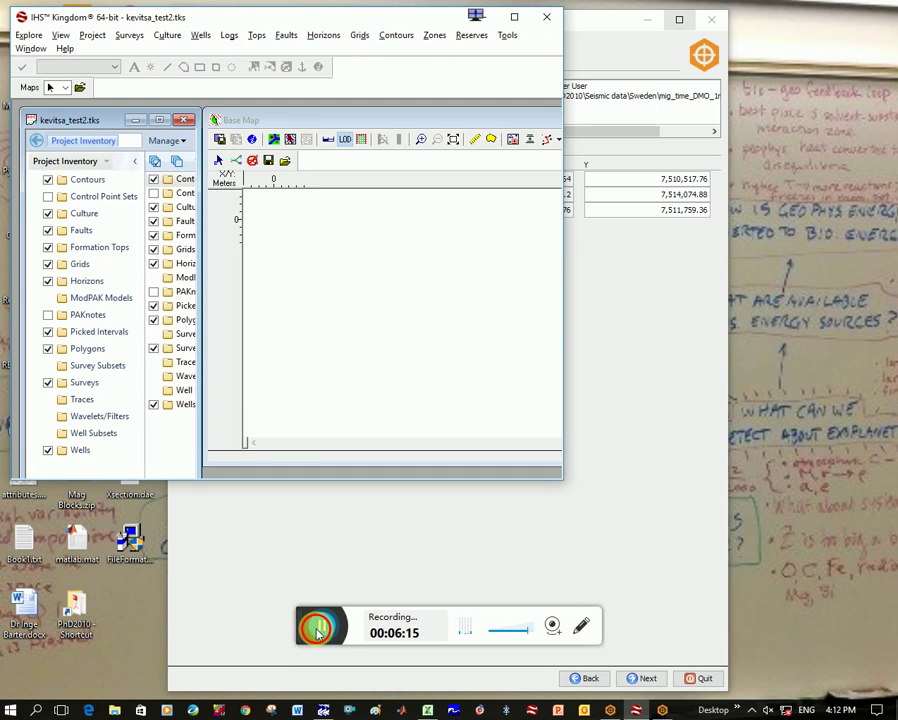
Start the SEG Y import wizard as a single-survey import that creates a new 3D survey.
{"action": "left_click", "coordinate": [128, 38]}
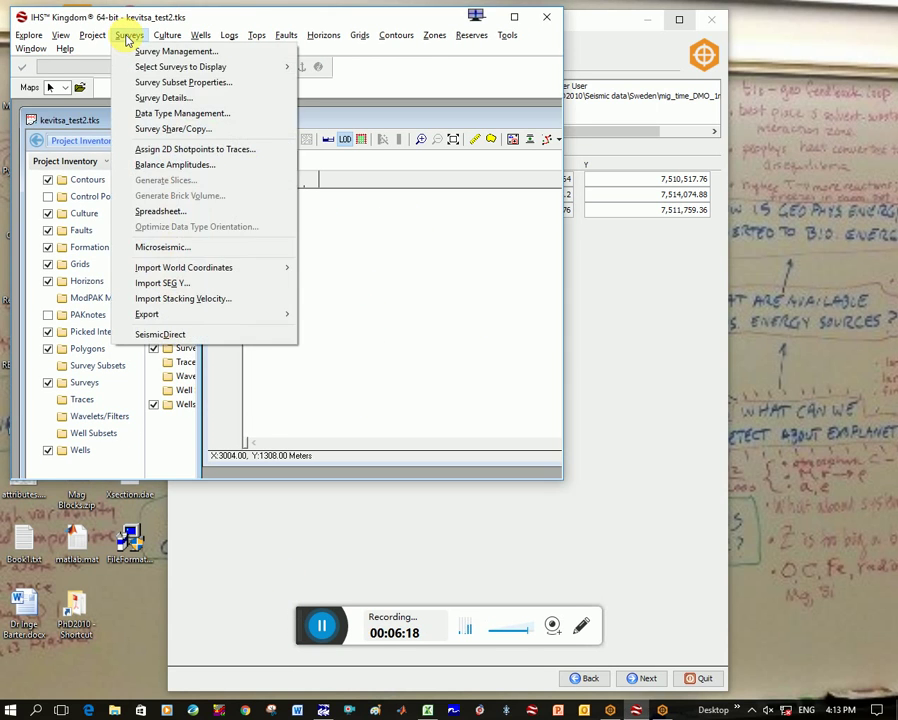
{"action": "left_click", "coordinate": [256, 284]}
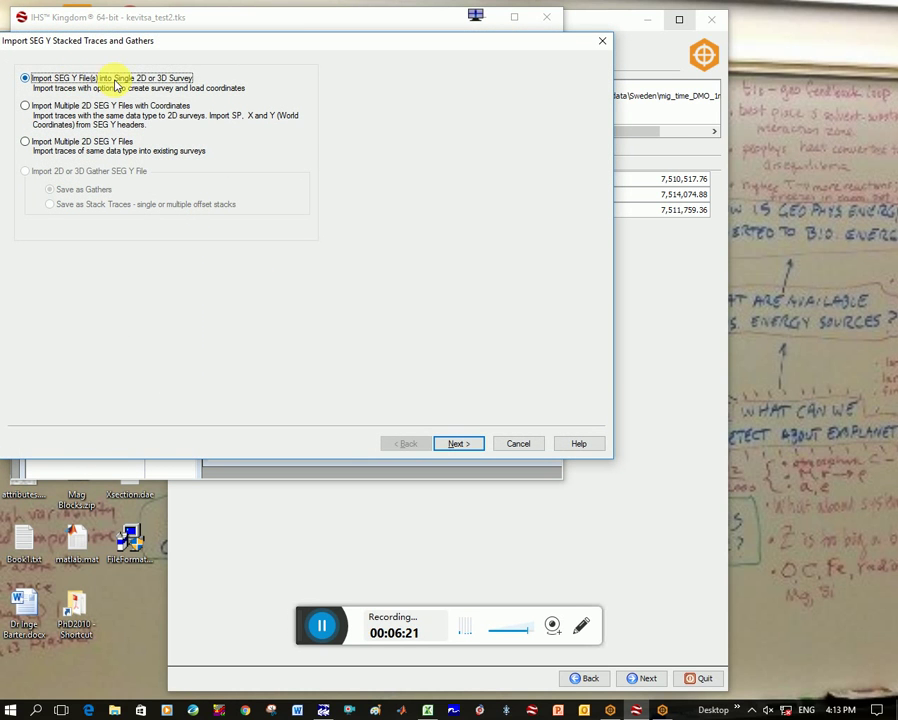
{"action": "left_click", "coordinate": [458, 443]}
{"action": "left_click", "coordinate": [230, 72]}
{"action": "left_click", "coordinate": [214, 93]}
Choose mig_time_DMO_1ms.Kevitsa10.segy from Seismic data\Sweden as the source file, showing All Files.
{"action": "left_click", "coordinate": [192, 220]}
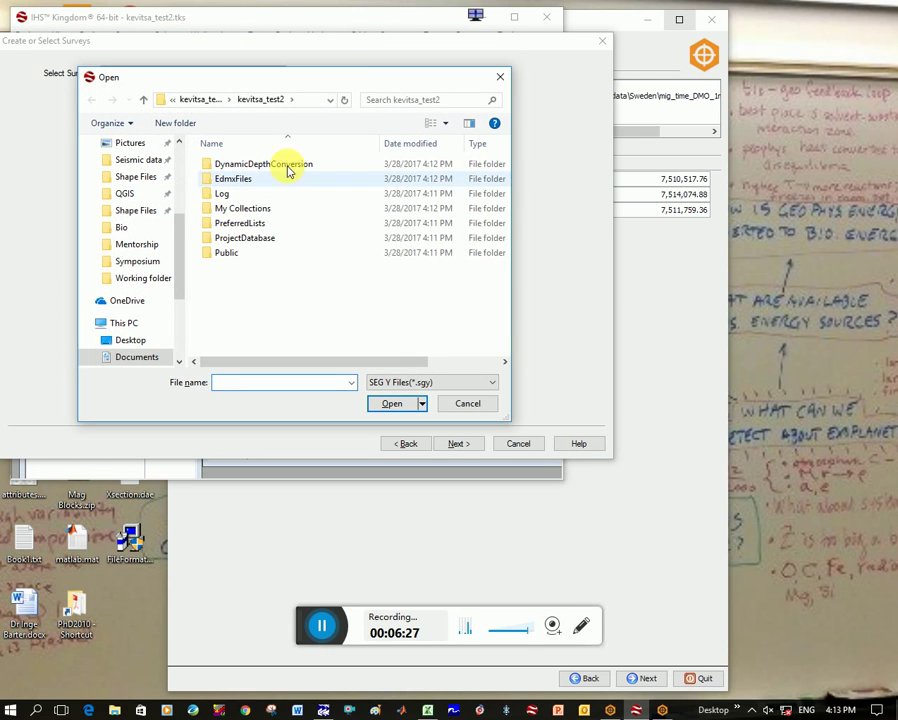
{"action": "left_click", "coordinate": [208, 99]}
{"action": "left_click", "coordinate": [198, 99]}
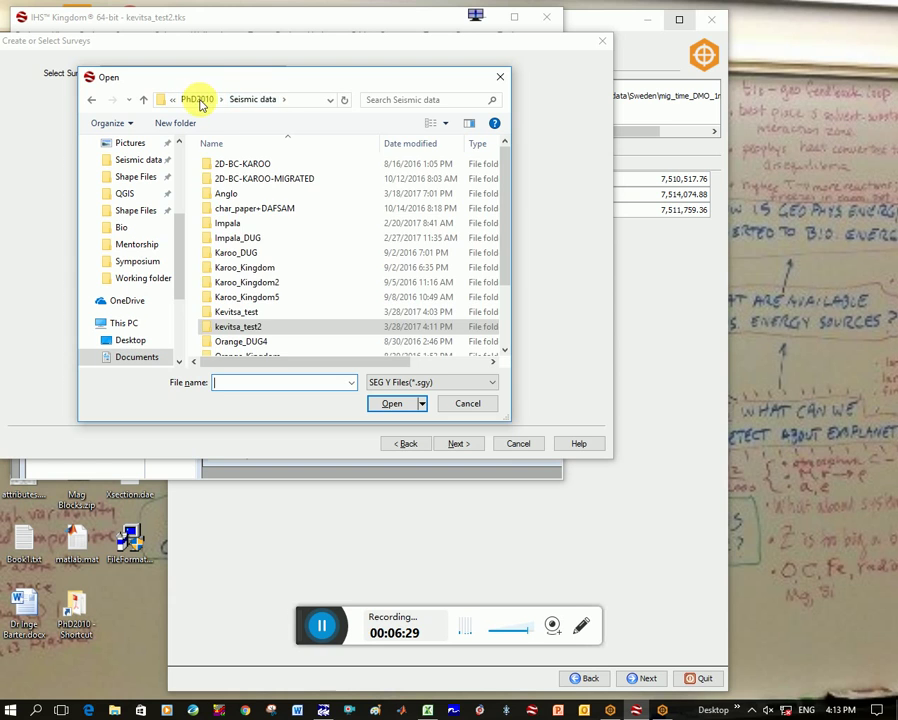
{"action": "left_click_drag", "start_coordinate": [496, 264], "coordinate": [504, 320]}
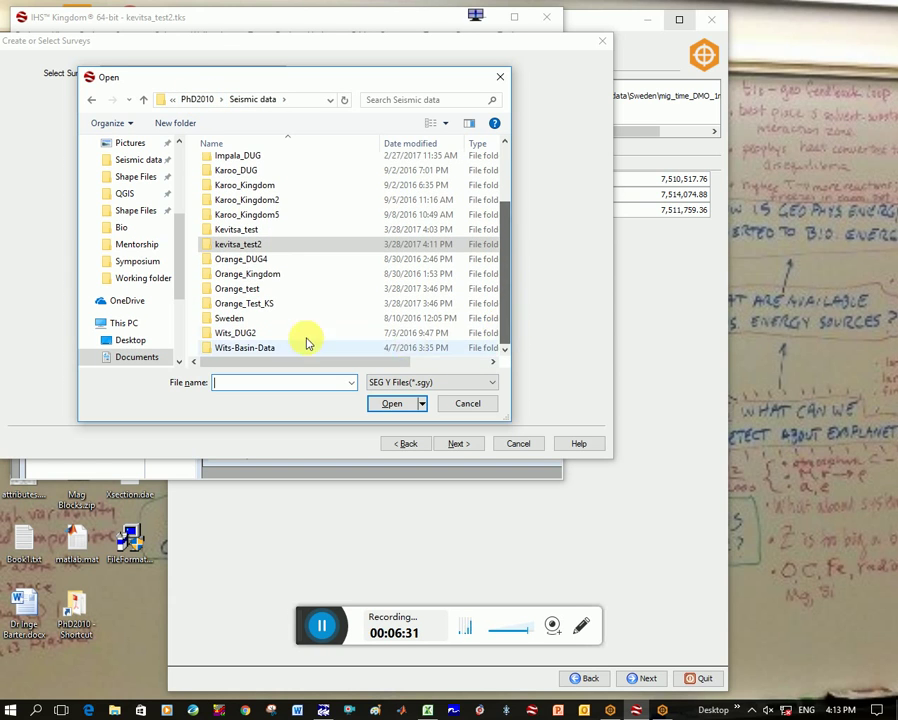
{"action": "left_click", "coordinate": [268, 316]}
{"action": "double_click", "coordinate": [268, 316]}
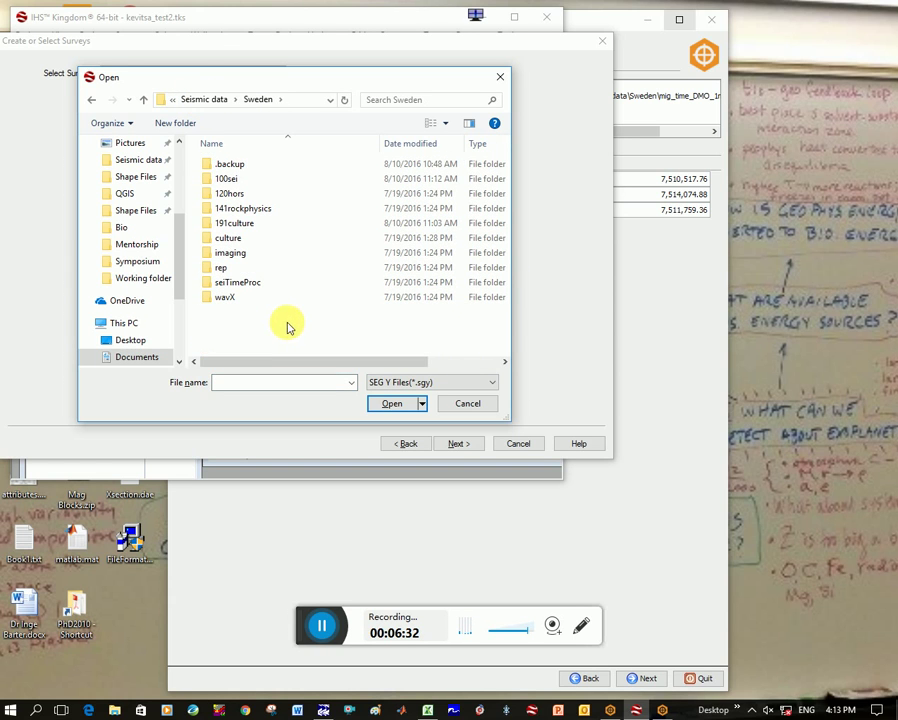
{"action": "left_click", "coordinate": [439, 382]}
{"action": "left_click", "coordinate": [424, 408]}
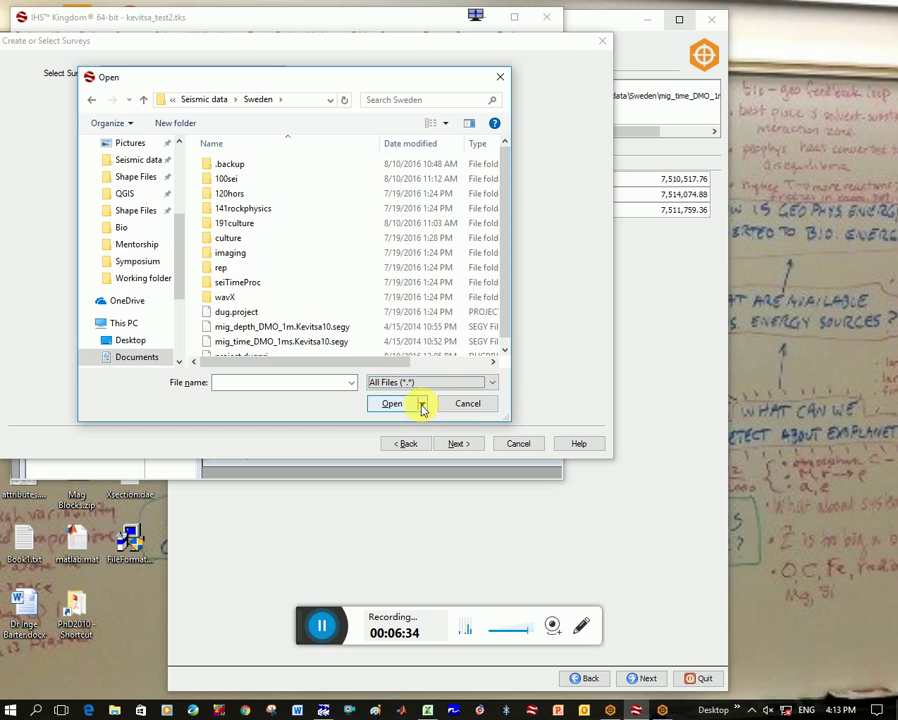
{"action": "left_click", "coordinate": [272, 342]}
{"action": "double_click", "coordinate": [272, 342]}
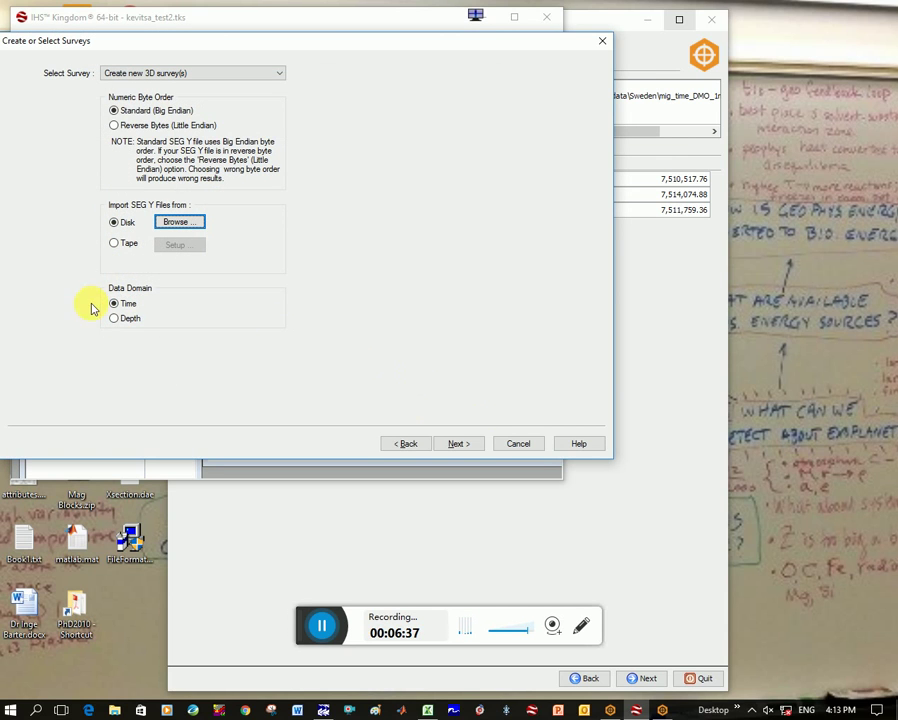
Continue the wizard and dismiss the 'process cannot access the file' error.
{"action": "left_click", "coordinate": [468, 444]}
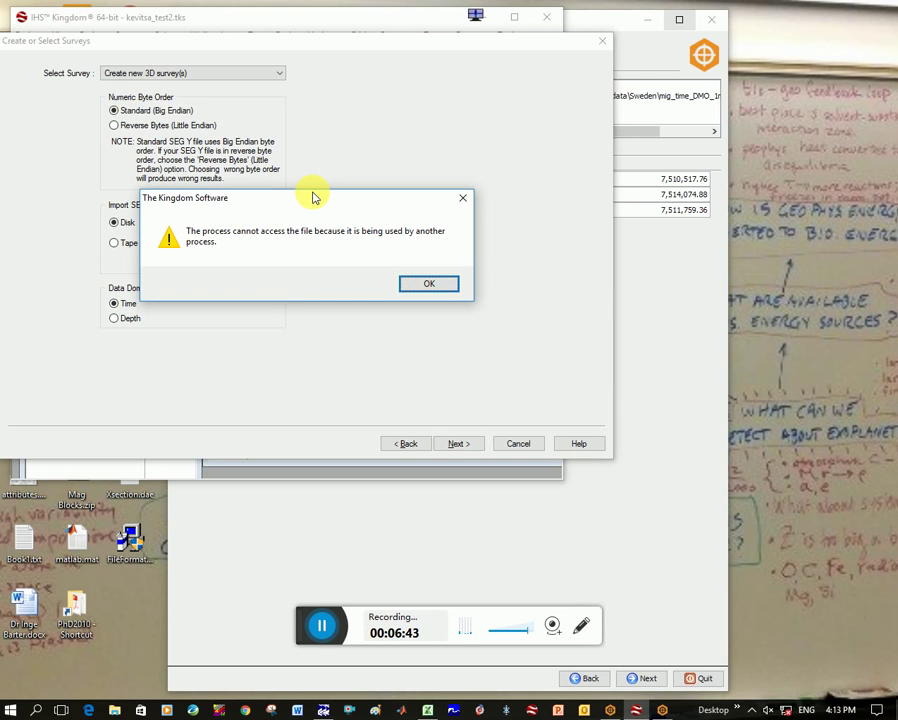
{"action": "left_click", "coordinate": [427, 282]}
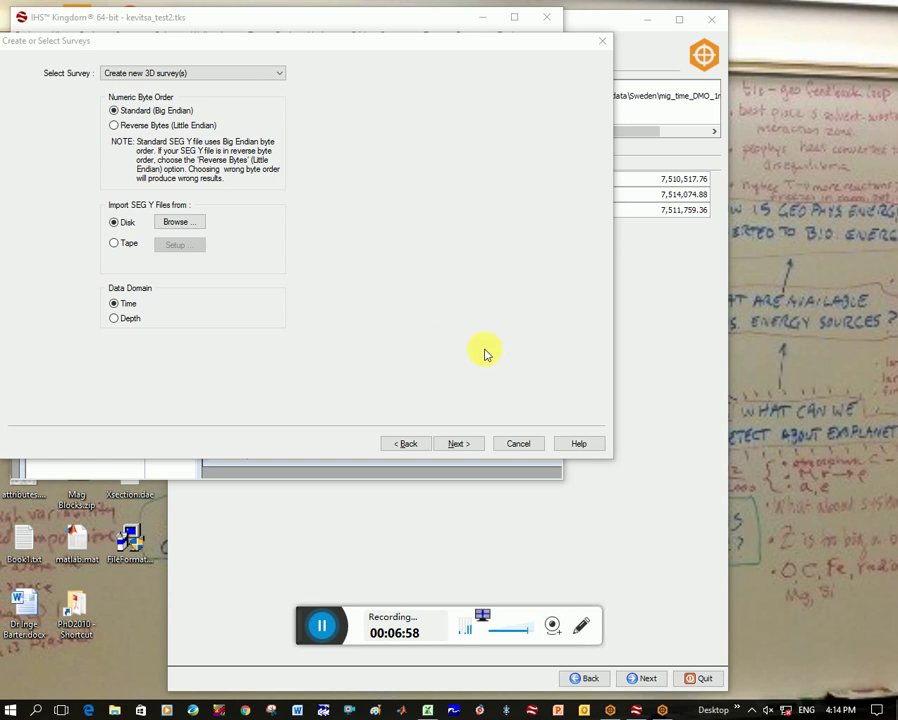
Keep Amplitudes as the data type and name the new 3D survey kevitsa2.
{"action": "left_click", "coordinate": [458, 444]}
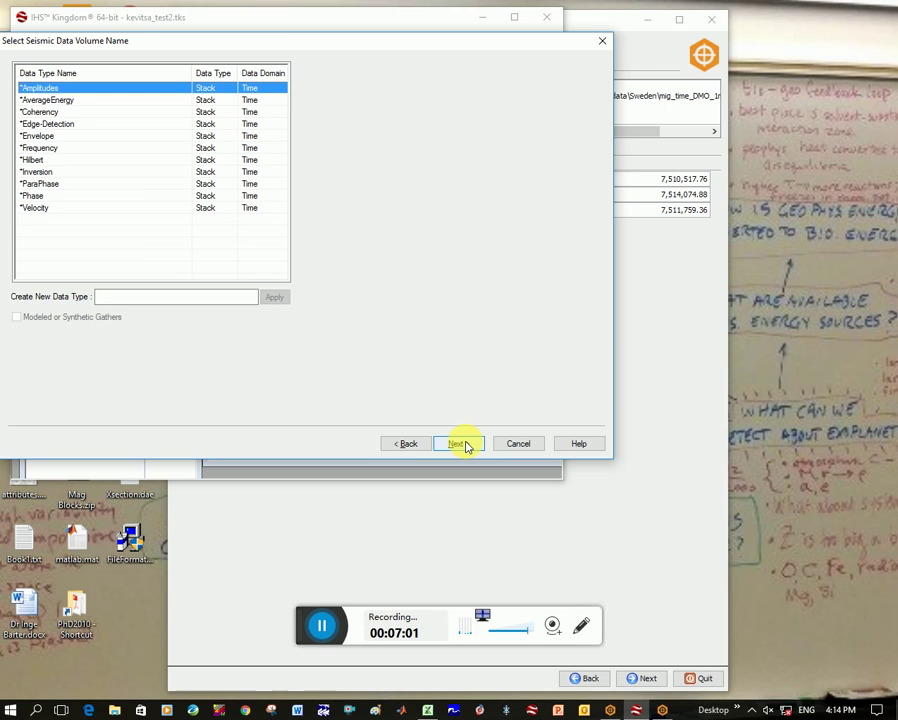
{"action": "left_click", "coordinate": [463, 444]}
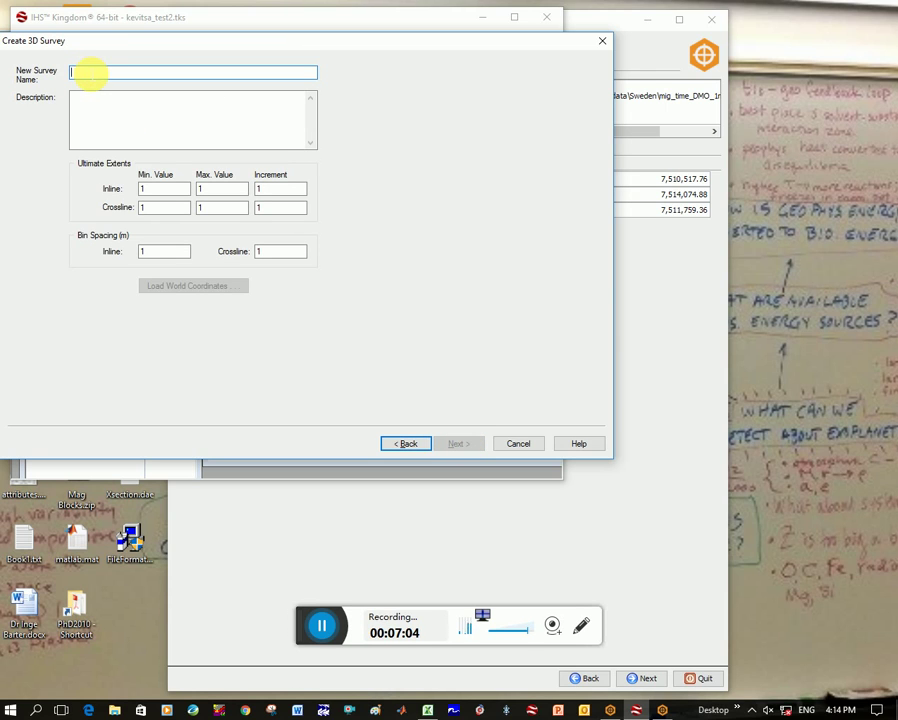
{"action": "type", "text": "kevitsa2"}
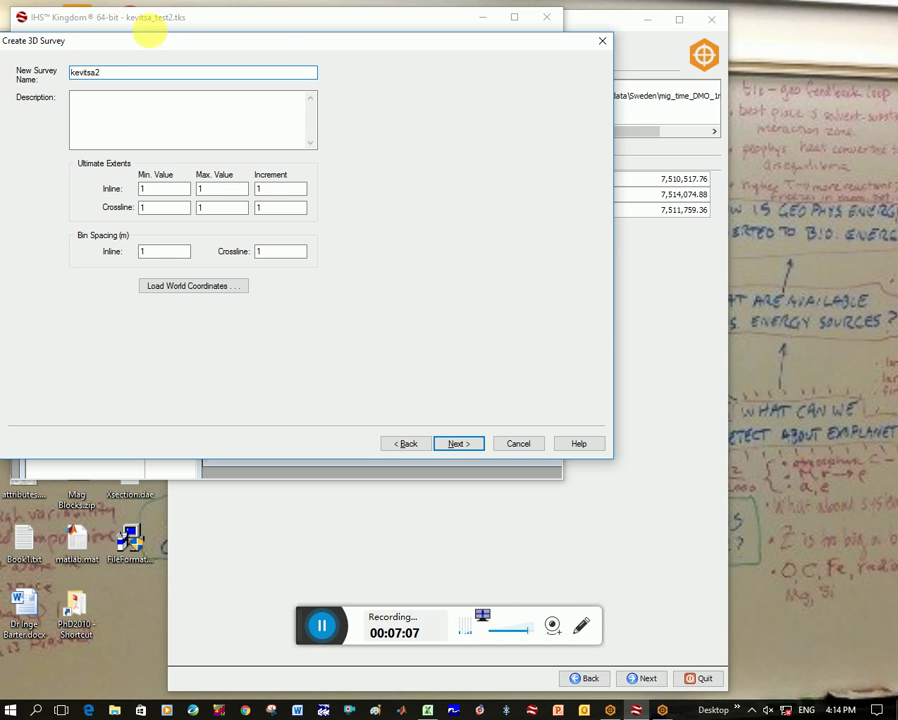
{"action": "left_click_drag", "start_coordinate": [622, 28], "coordinate": [884, 44]}
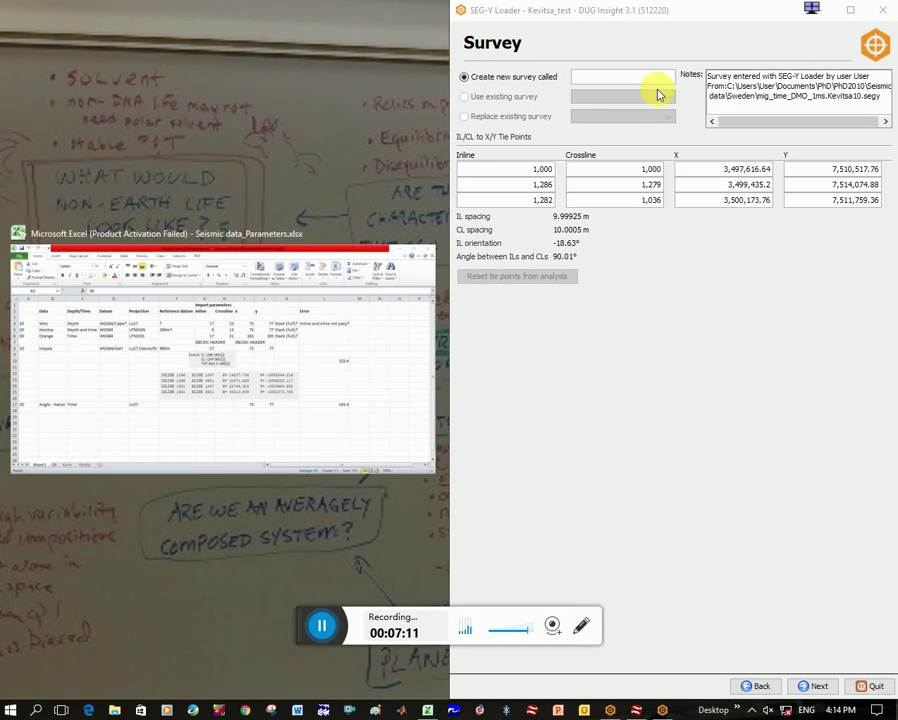
{"action": "left_click_drag", "start_coordinate": [634, 9], "coordinate": [667, 52]}
Set the survey extents to inlines 1000–1286 and crosslines 1000–1279.
{"action": "left_click", "coordinate": [152, 189]}
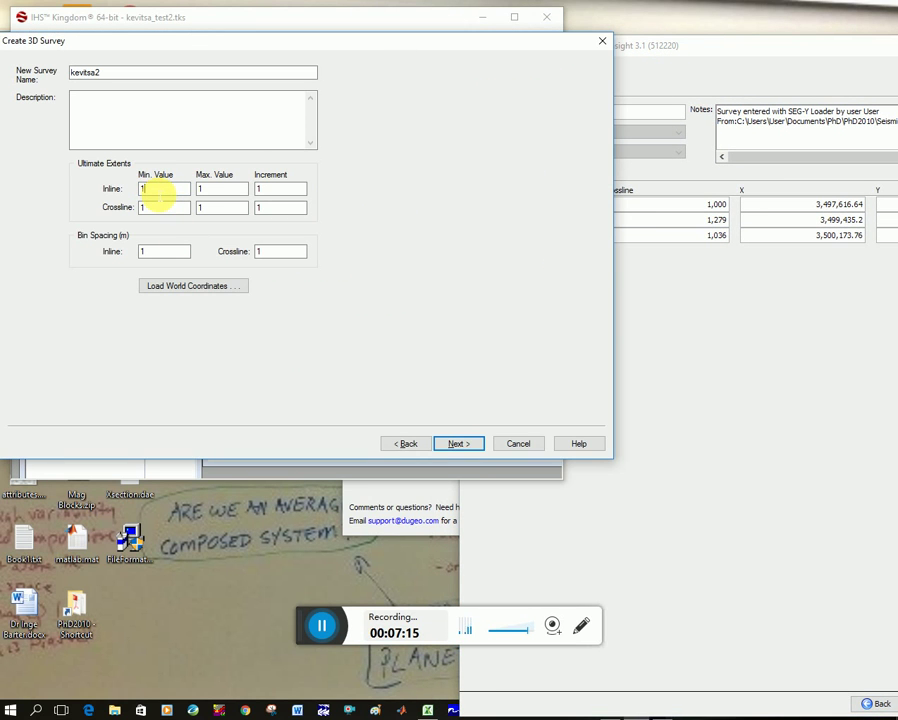
{"action": "type", "text": "000"}
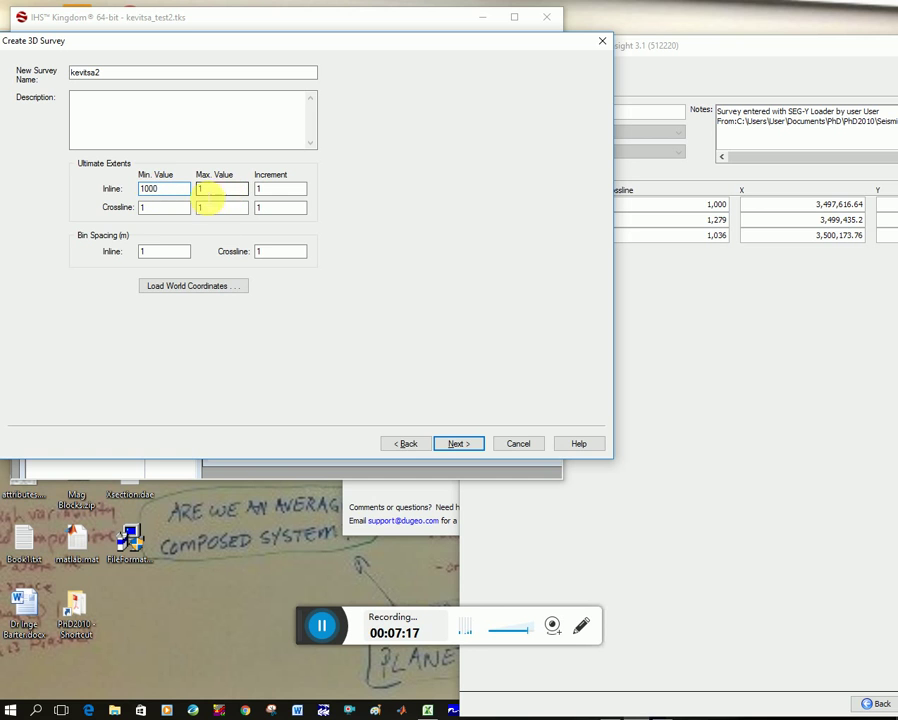
{"action": "left_click", "coordinate": [150, 207]}
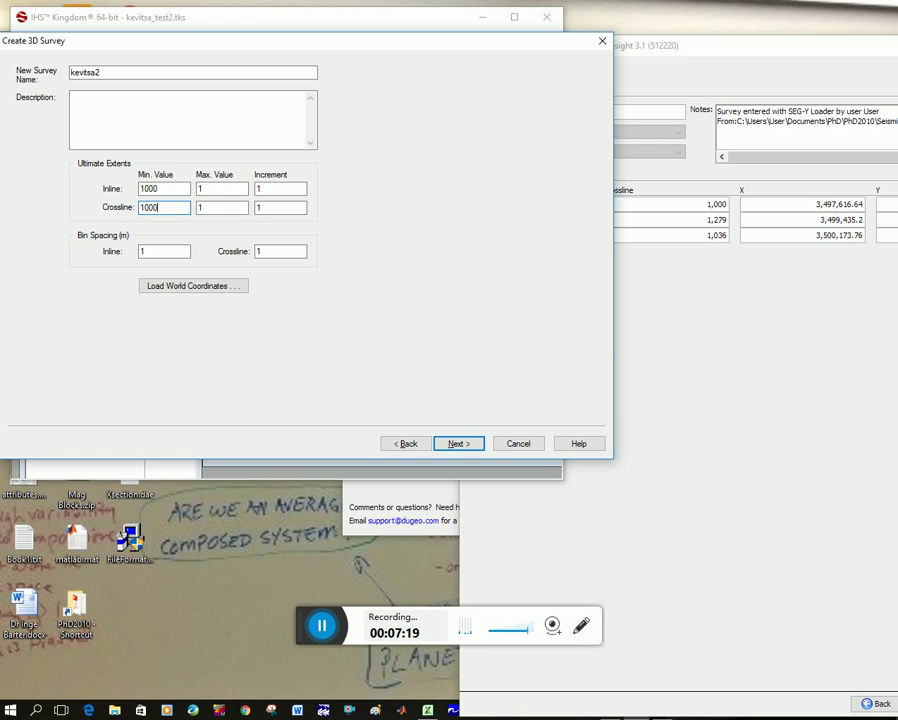
{"action": "left_click_drag", "start_coordinate": [423, 44], "coordinate": [346, 79]}
{"action": "left_click", "coordinate": [147, 218]}
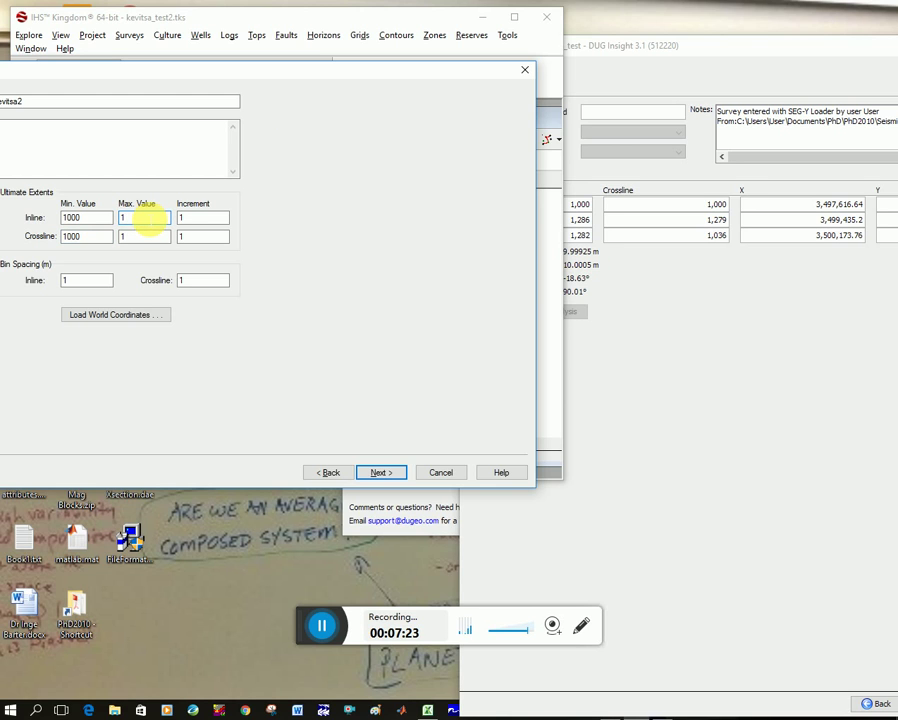
{"action": "type", "text": "2"}
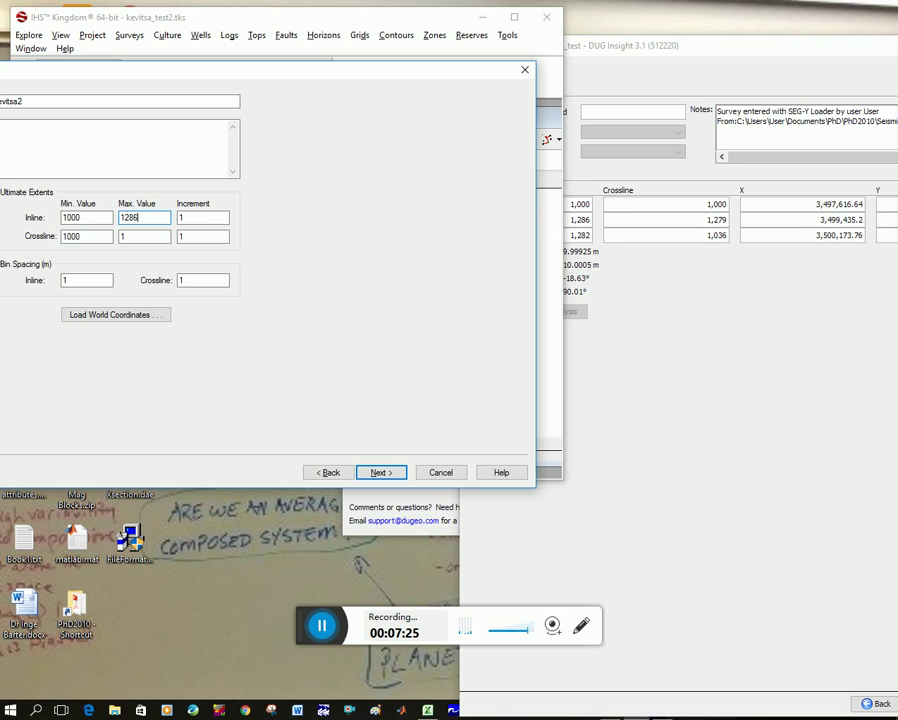
{"action": "type", "text": "86"}
{"action": "left_click", "coordinate": [143, 237]}
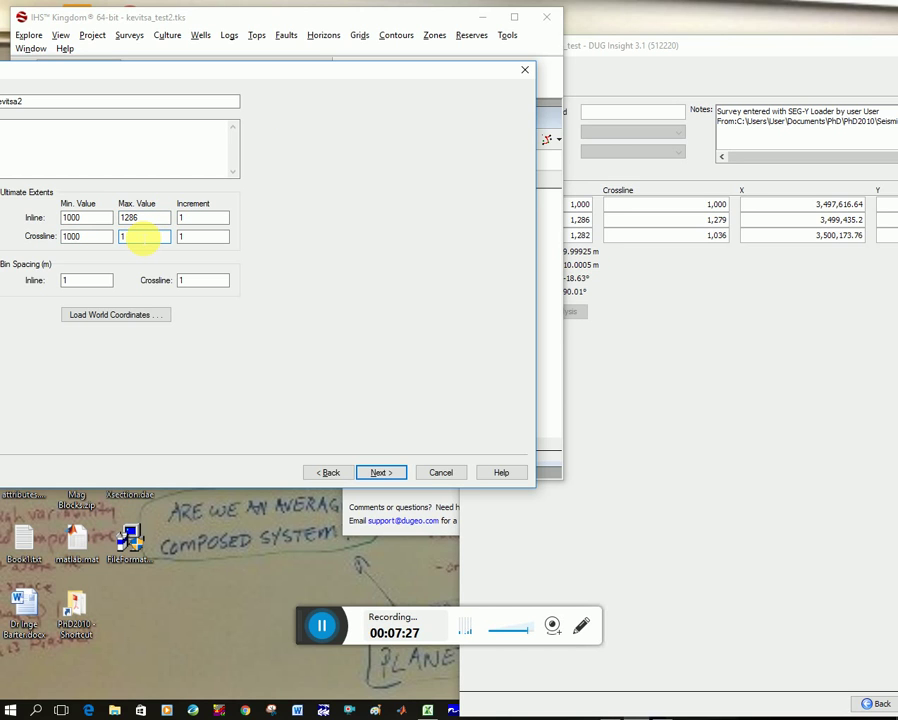
{"action": "type", "text": "279"}
{"action": "left_click_drag", "start_coordinate": [200, 74], "coordinate": [315, 63]}
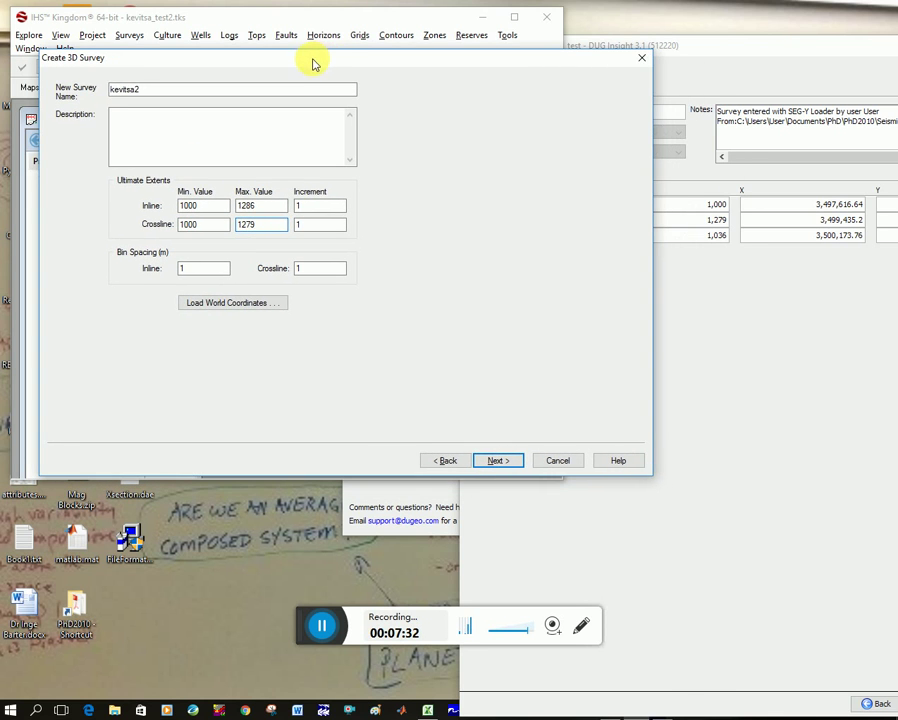
{"action": "left_click", "coordinate": [495, 462]}
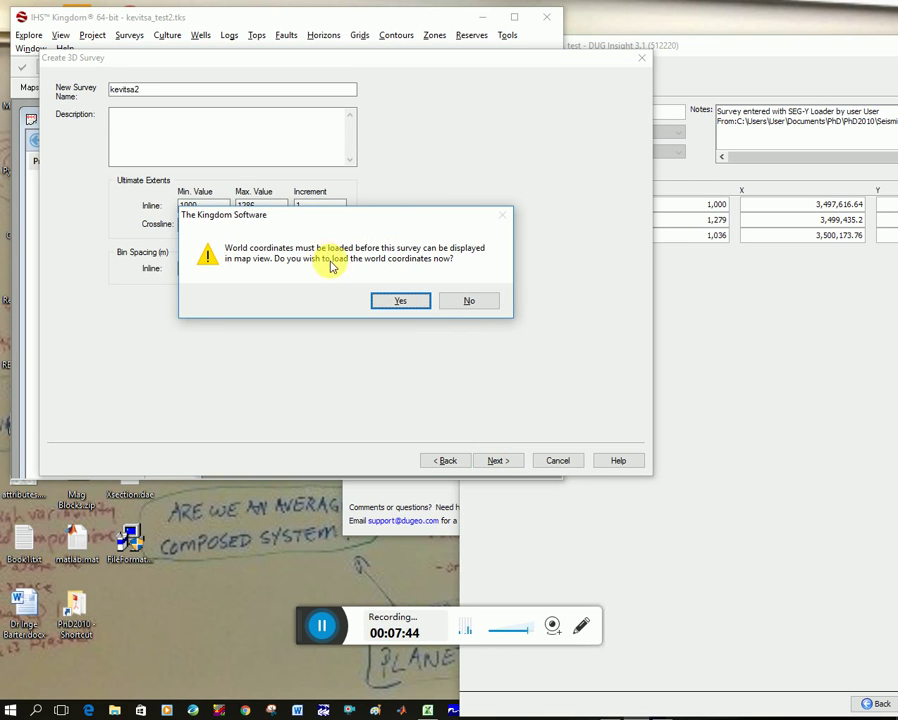
Agree to load world coordinates and fill in three Line/Trace/X/Y tie points copied from DUG Insight.
{"action": "left_click", "coordinate": [398, 302]}
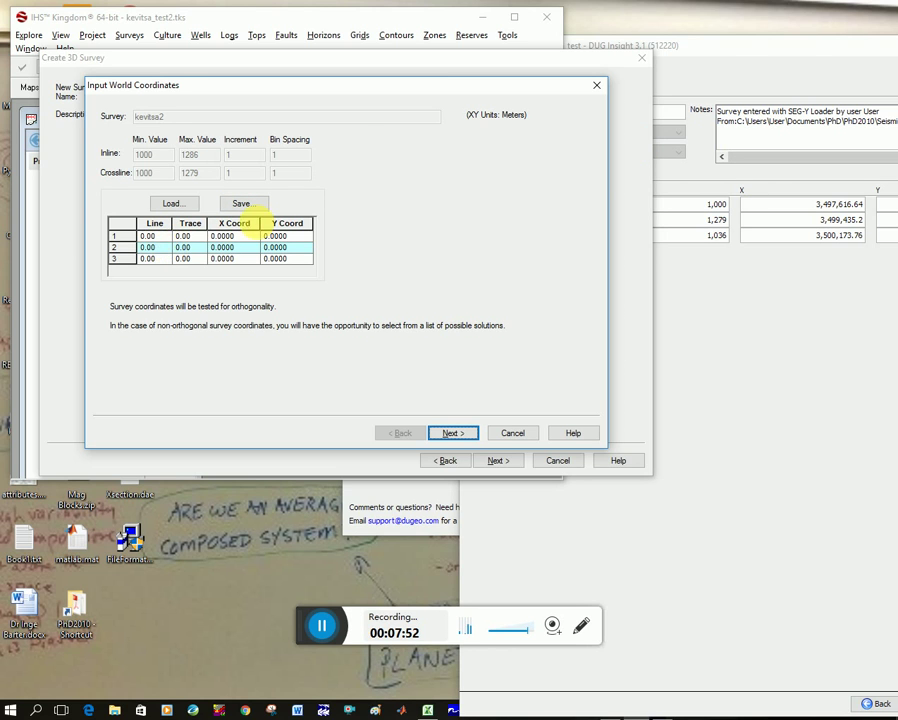
{"action": "left_click", "coordinate": [731, 55]}
{"action": "double_click", "coordinate": [580, 205]}
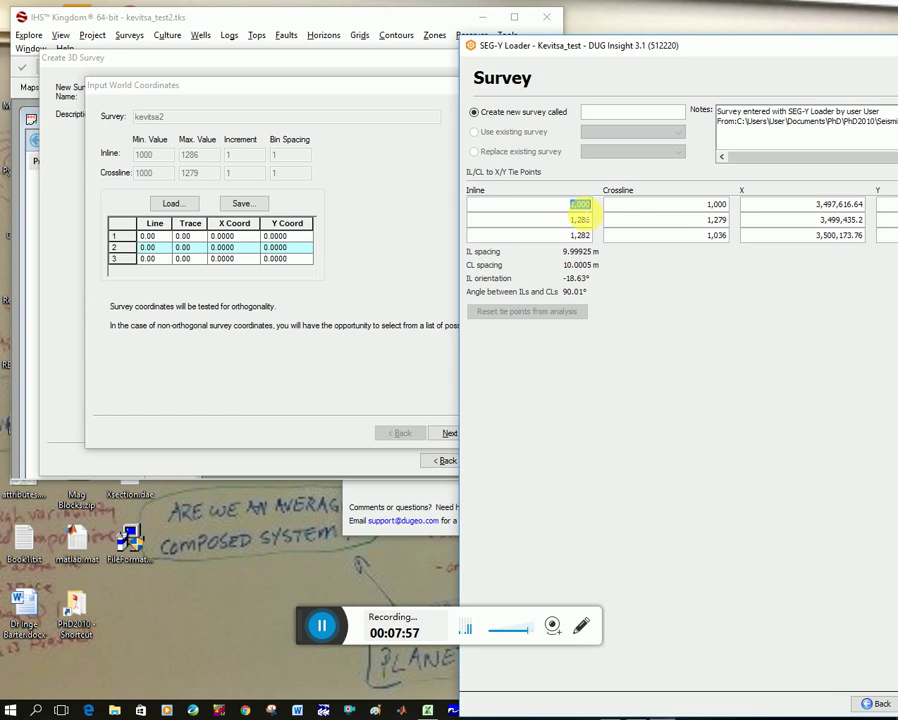
{"action": "left_click", "coordinate": [152, 240]}
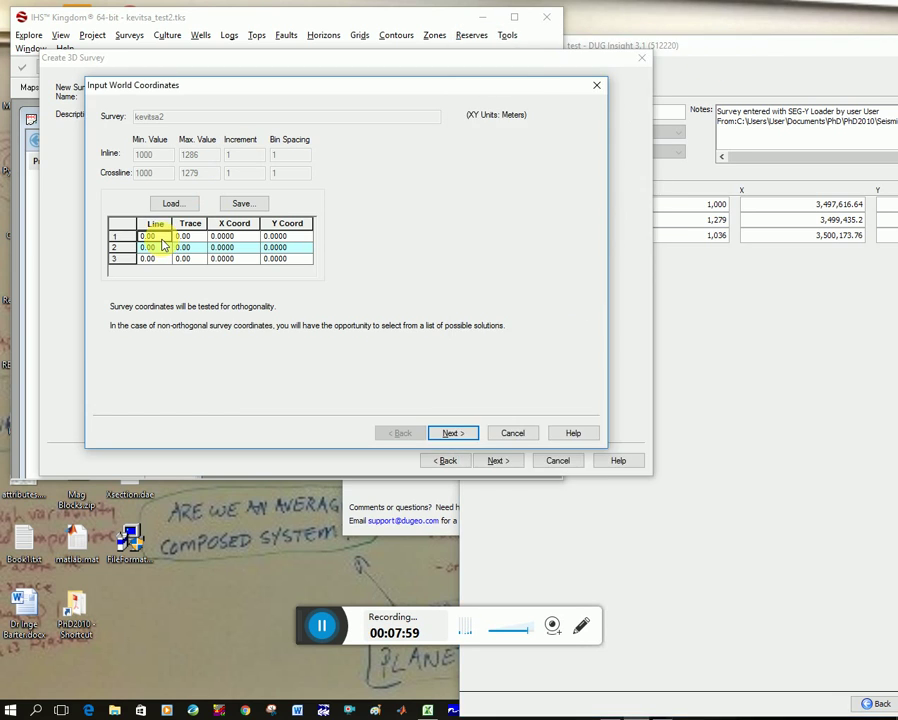
{"action": "left_click", "coordinate": [152, 236]}
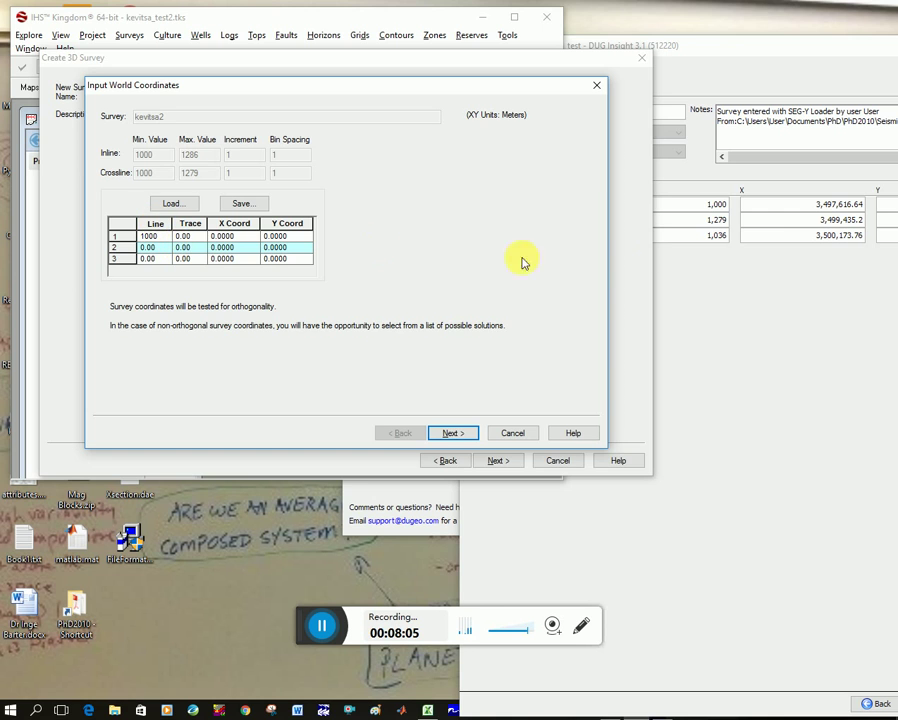
{"action": "left_click", "coordinate": [744, 274]}
{"action": "left_click_drag", "start_coordinate": [790, 48], "coordinate": [680, 32]}
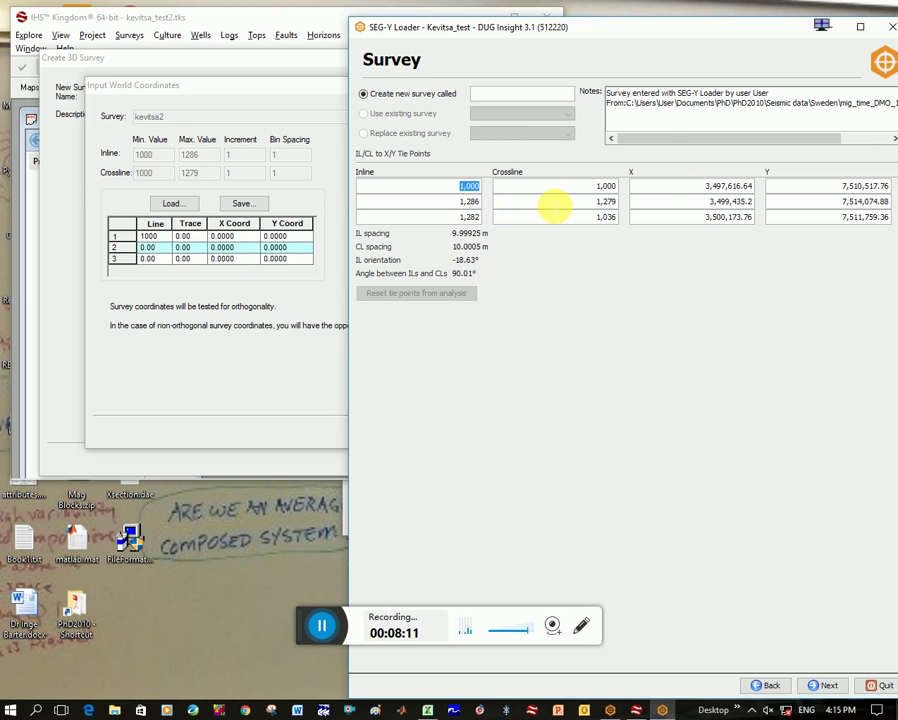
{"action": "key", "text": "alt+Tab"}
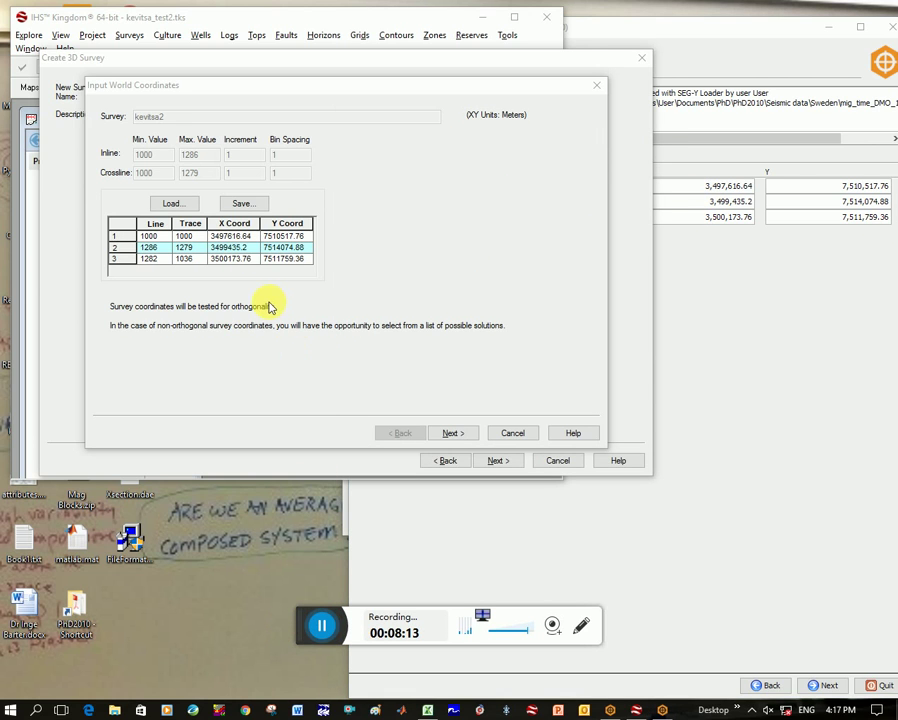
Check the kevitsa2 coordinates are orthogonal against DUG Insight bin spacing, then save them.
{"action": "left_click", "coordinate": [464, 436]}
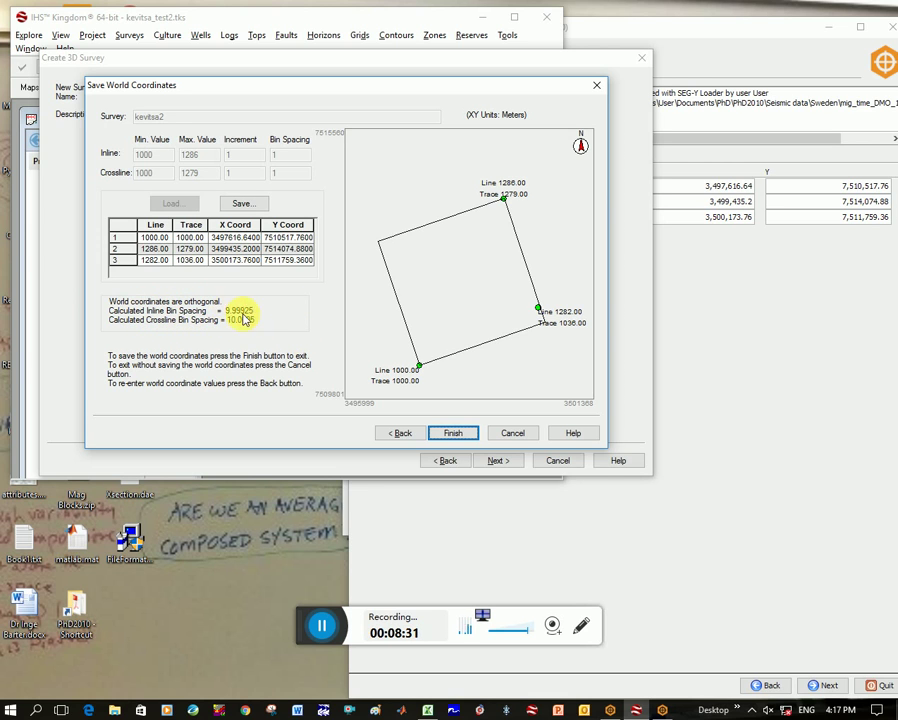
{"action": "left_click", "coordinate": [830, 376]}
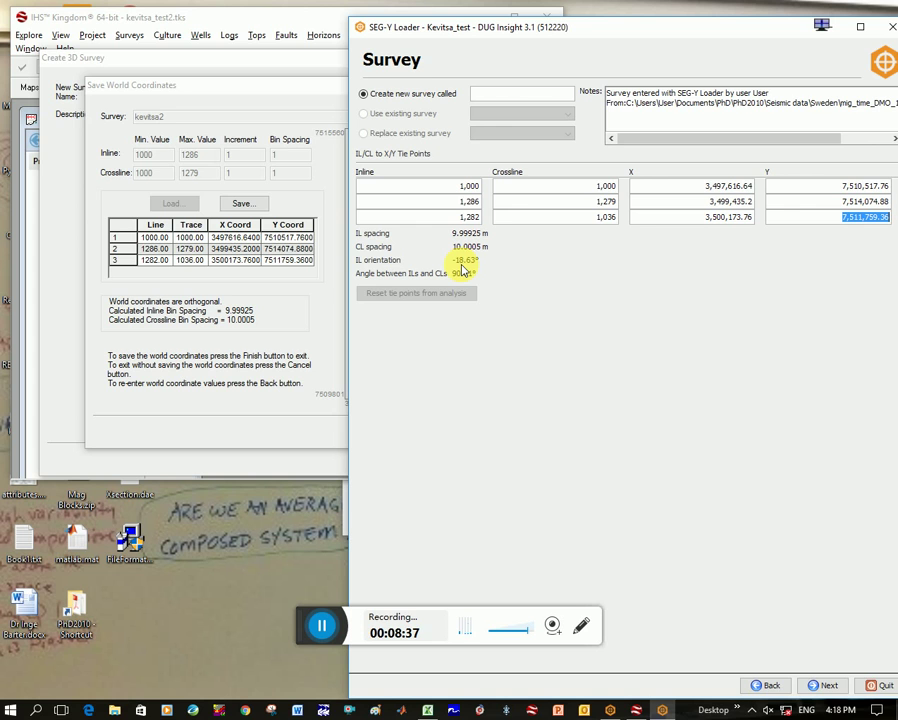
{"action": "left_click", "coordinate": [338, 278]}
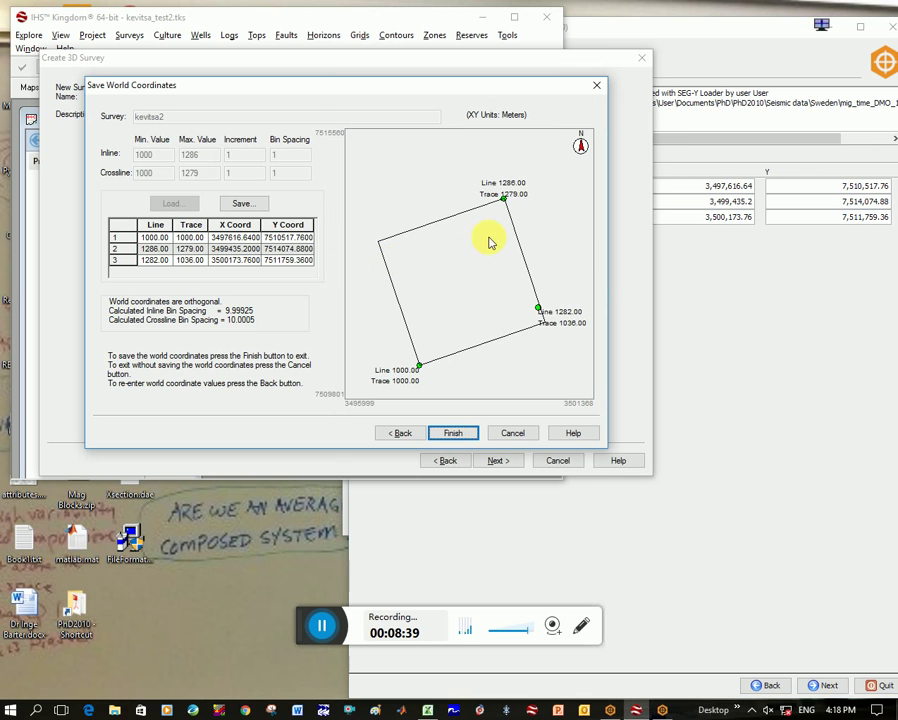
{"action": "left_click", "coordinate": [767, 322]}
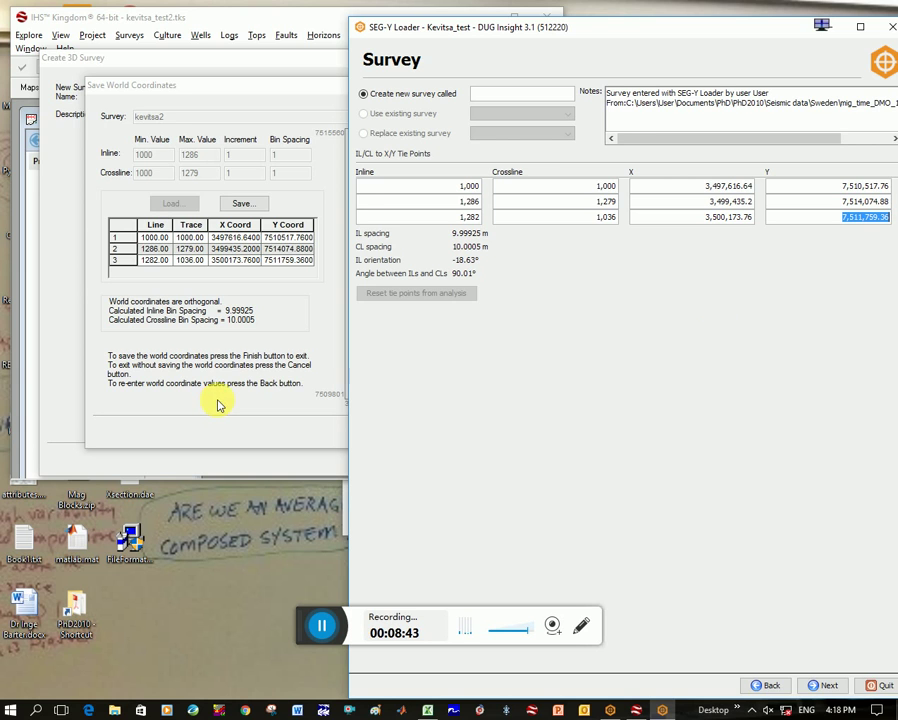
{"action": "left_click", "coordinate": [254, 349]}
{"action": "left_click", "coordinate": [455, 430]}
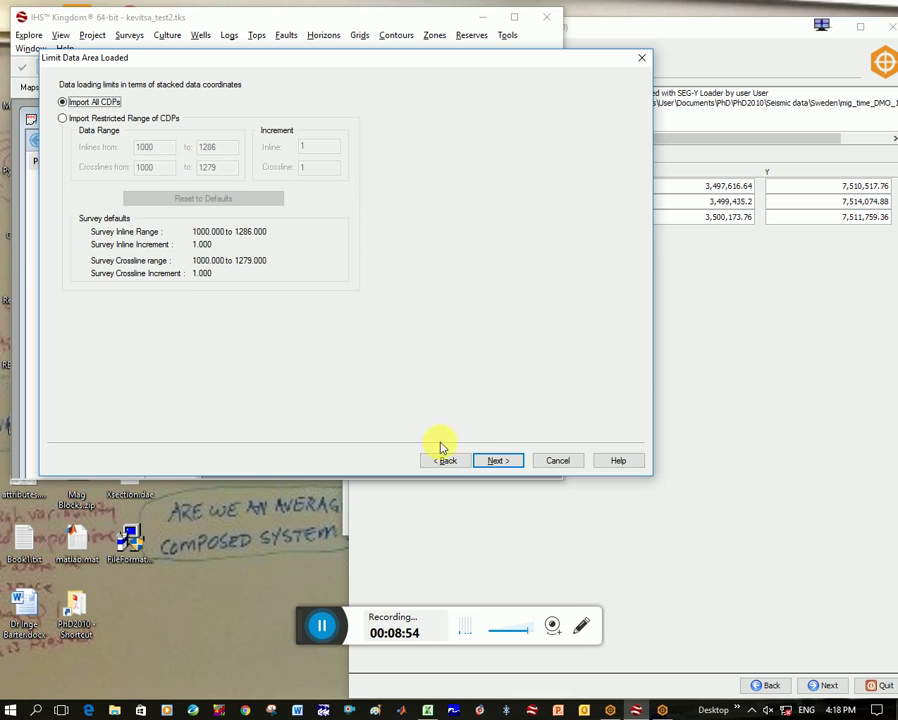
Load all CDPs with default trace header bytes, time bounds and output settings.
{"action": "left_click", "coordinate": [510, 464]}
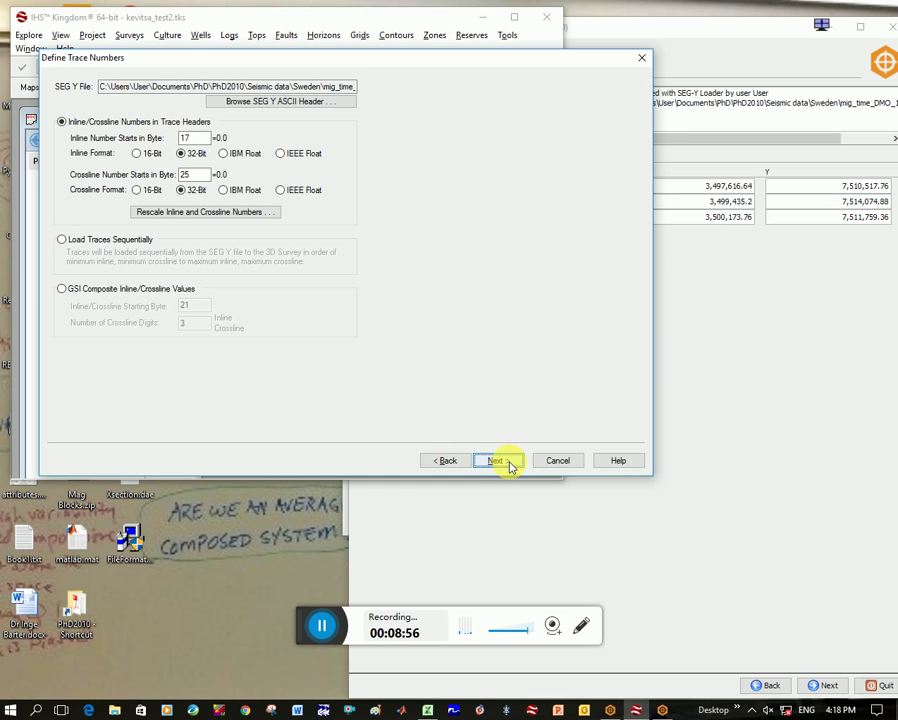
{"action": "left_click", "coordinate": [508, 463]}
{"action": "left_click", "coordinate": [506, 464]}
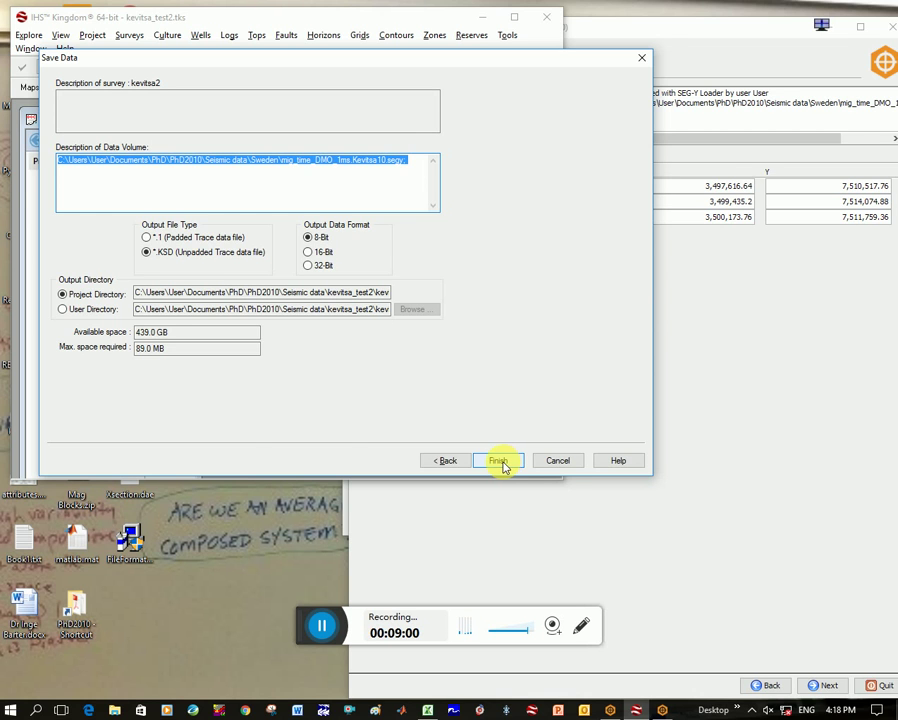
{"action": "left_click", "coordinate": [500, 462]}
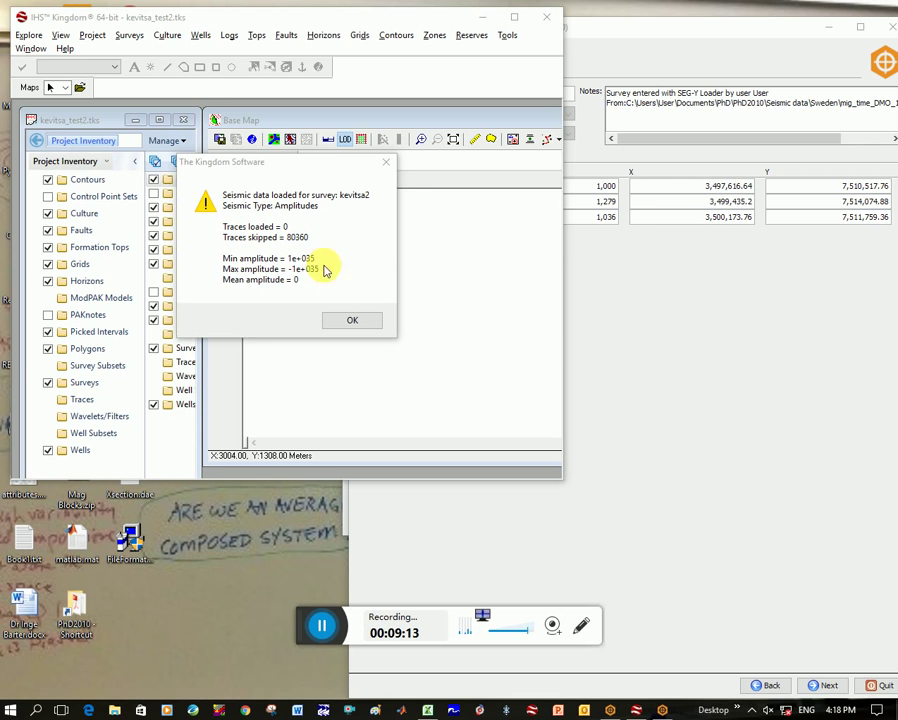
Close the load summary and select the kevitsa2 survey outline on the base map.
{"action": "left_click", "coordinate": [354, 320]}
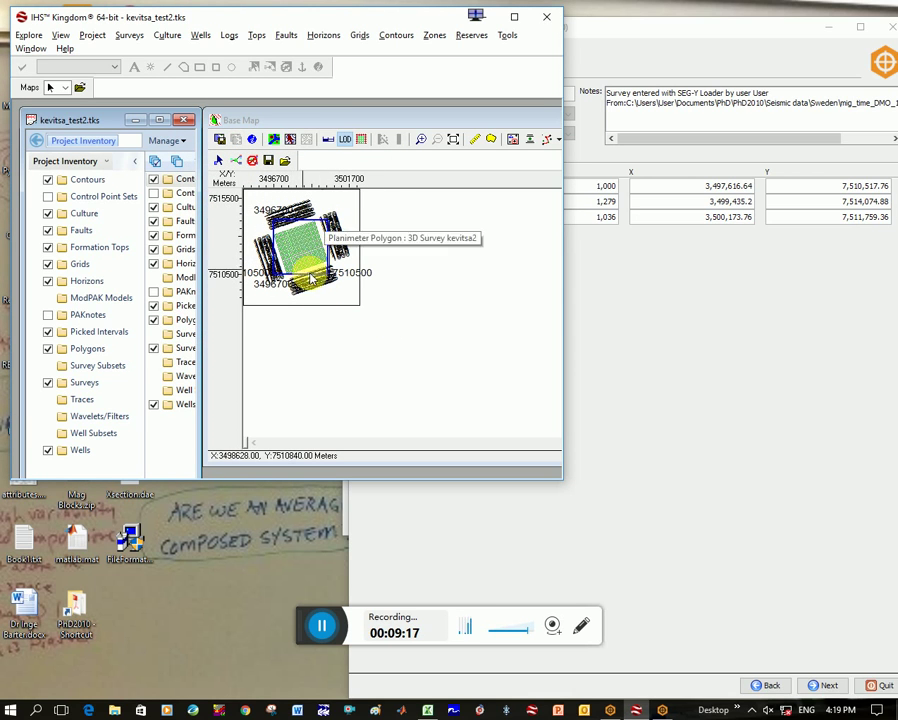
{"action": "left_click", "coordinate": [290, 242]}
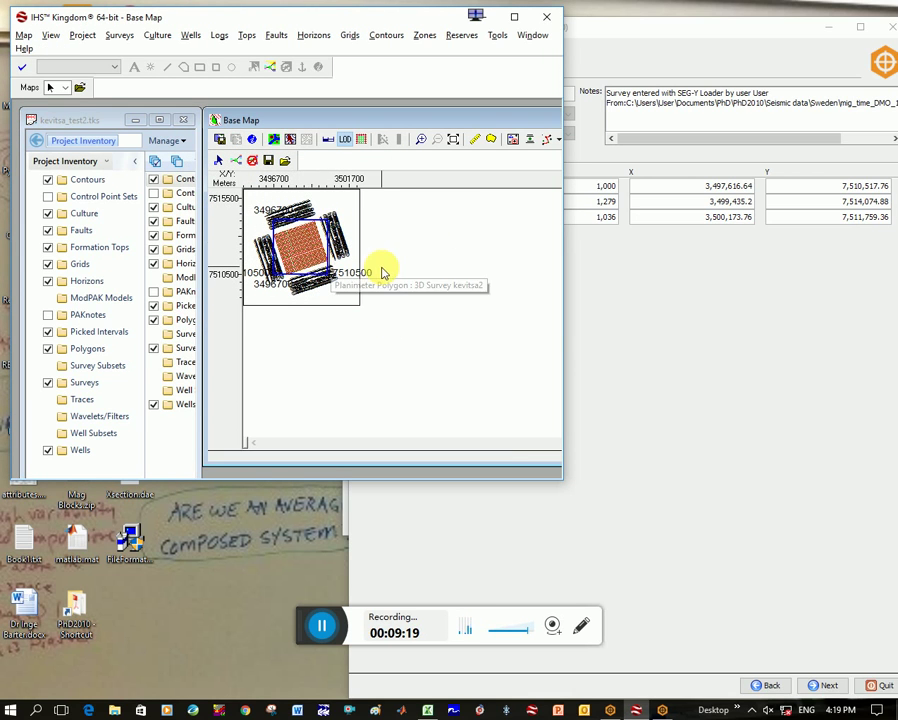
Start a new SEG Y import and choose the migrated time mig_time_DMO file, showing All Files.
{"action": "left_click", "coordinate": [119, 36]}
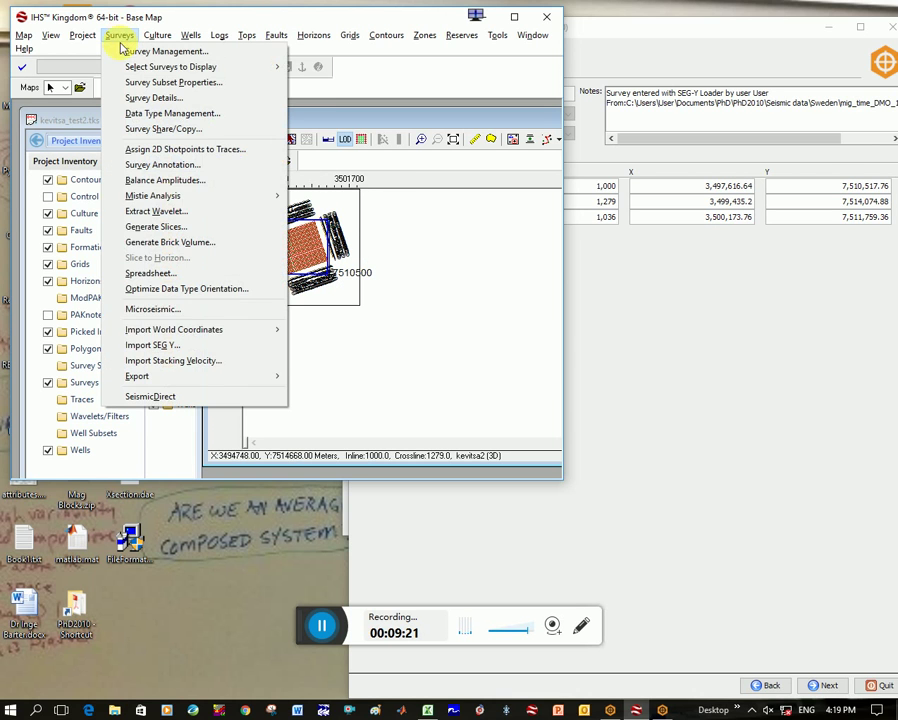
{"action": "left_click", "coordinate": [210, 346]}
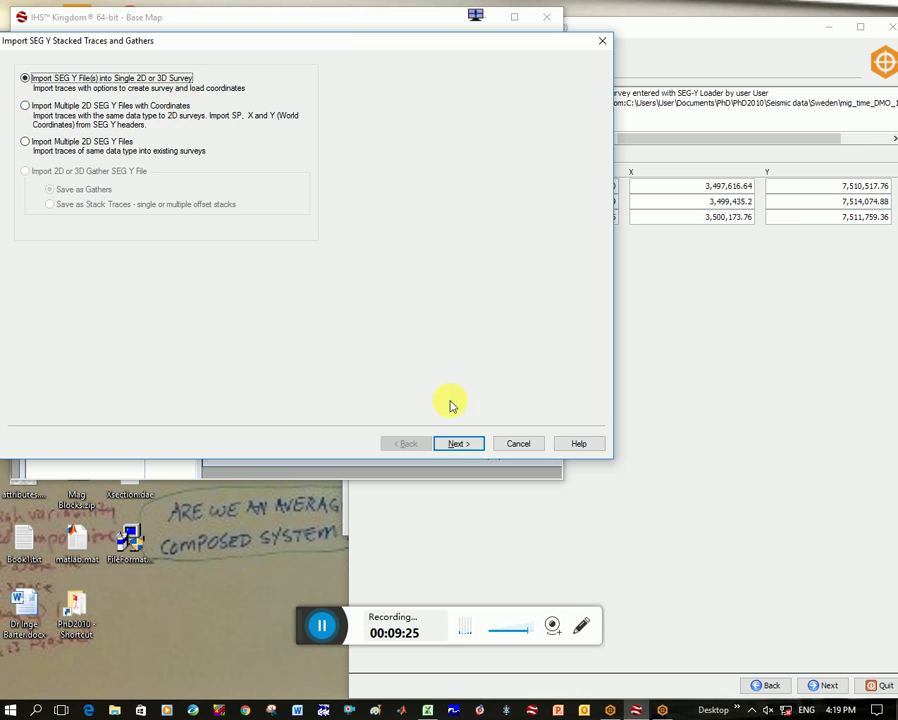
{"action": "left_click", "coordinate": [461, 444]}
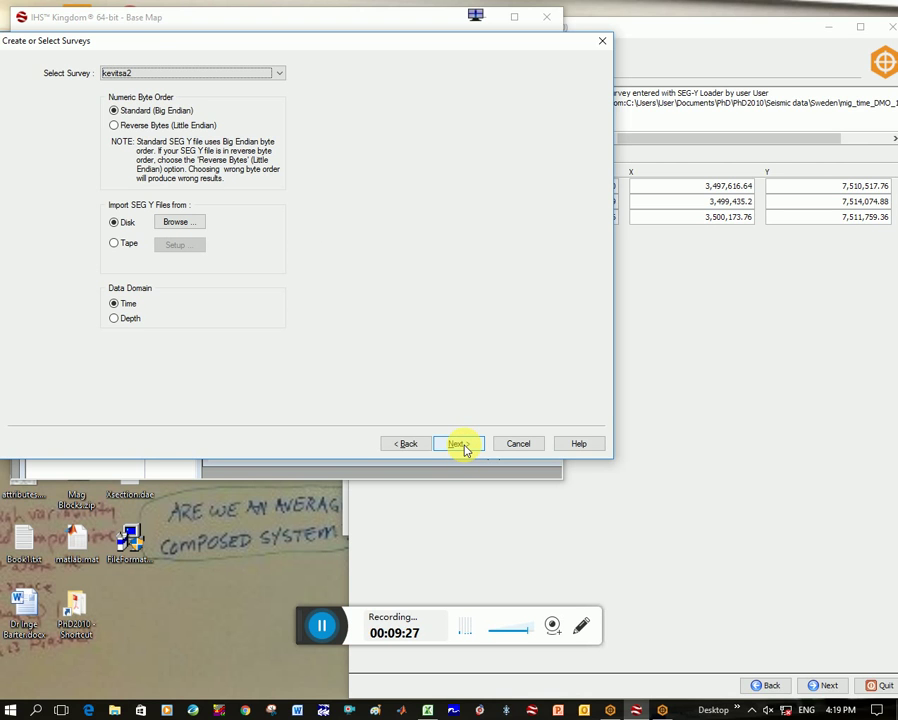
{"action": "left_click", "coordinate": [190, 221]}
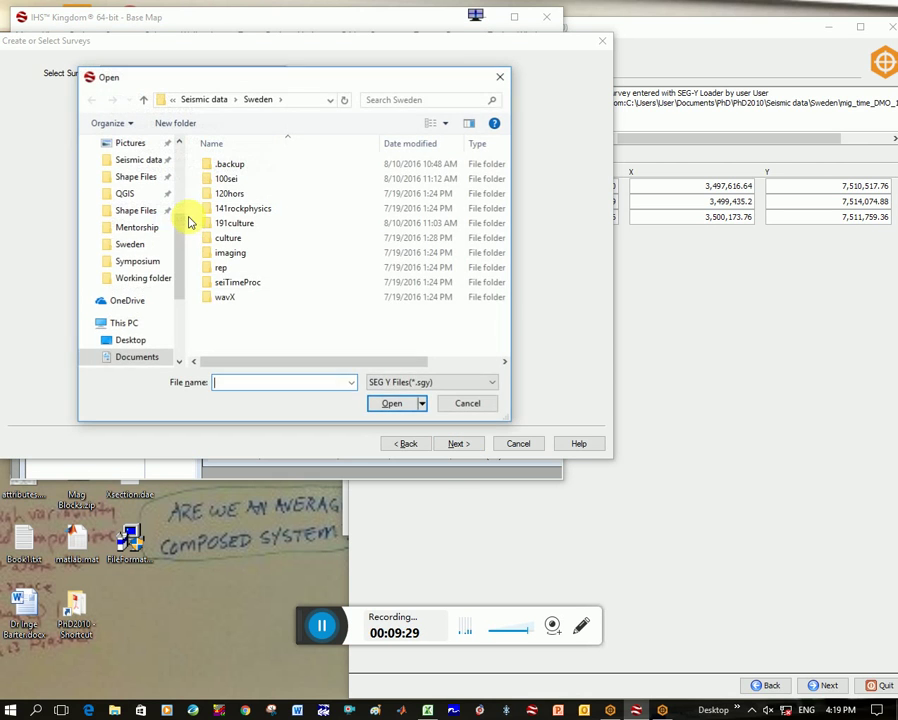
{"action": "left_click", "coordinate": [420, 382]}
{"action": "left_click", "coordinate": [402, 408]}
{"action": "double_click", "coordinate": [282, 343]}
Keep kevitsa2 and Amplitudes, merge with existing data, and import all CDPs.
{"action": "left_click", "coordinate": [464, 443]}
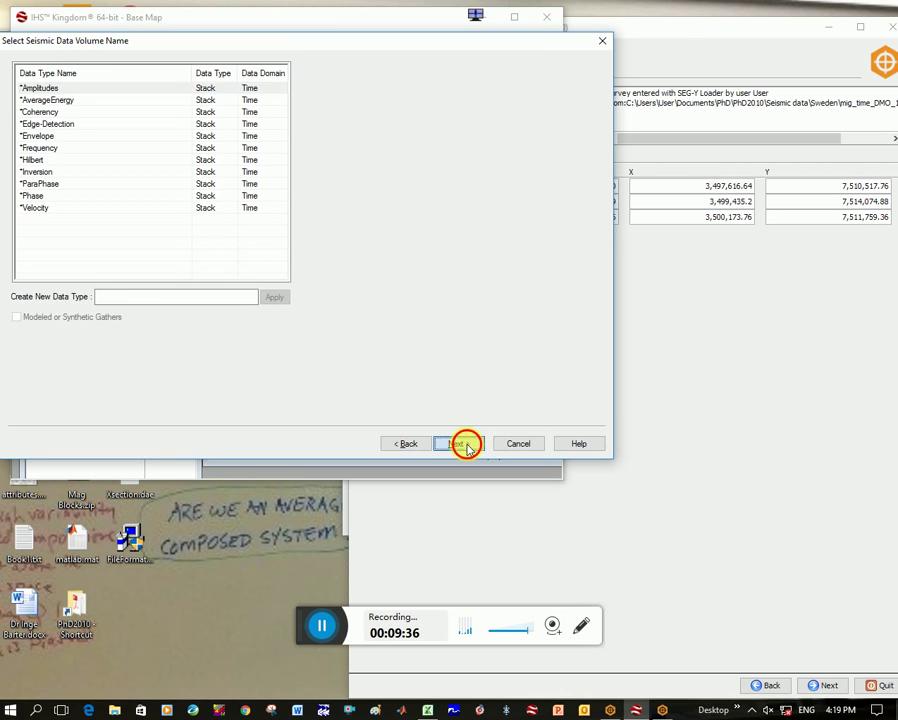
{"action": "left_click", "coordinate": [467, 448]}
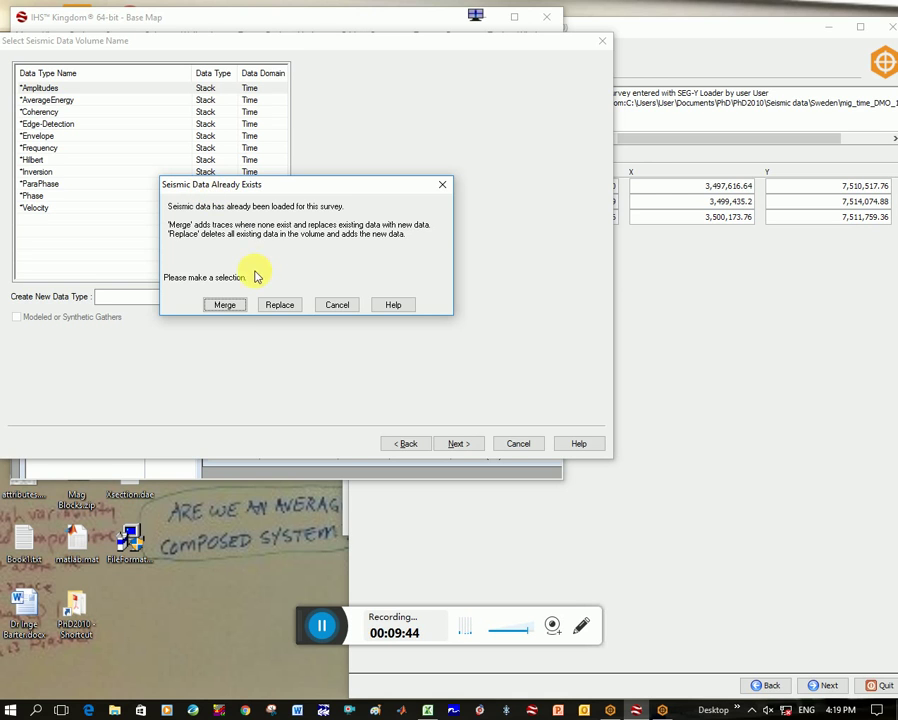
{"action": "left_click", "coordinate": [226, 305]}
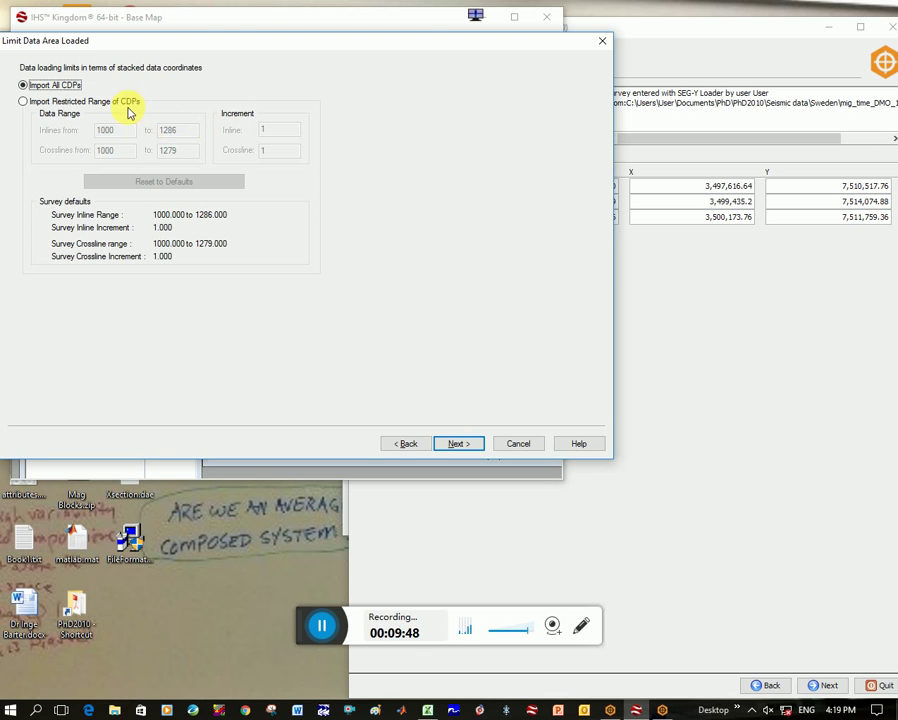
{"action": "left_click", "coordinate": [458, 443]}
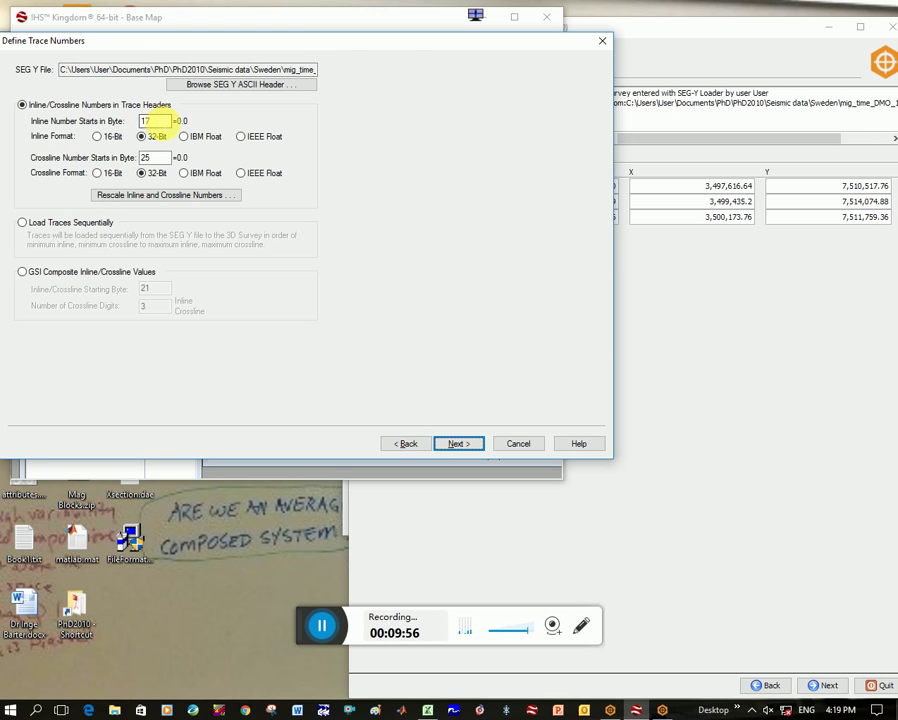
Read inline numbers from byte 9 and crossline numbers from byte 13.
{"action": "left_click", "coordinate": [150, 157]}
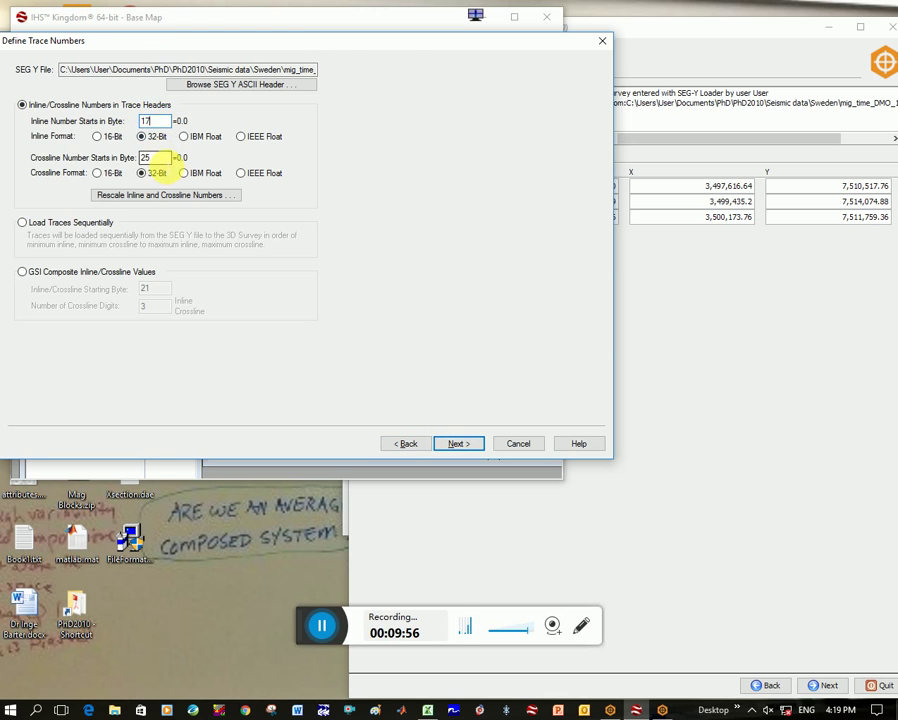
{"action": "double_click", "coordinate": [155, 121]}
{"action": "type", "text": "5"}
{"action": "key", "text": "BackSpace"}
{"action": "type", "text": "9"}
{"action": "double_click", "coordinate": [145, 158]}
{"action": "type", "text": "13"}
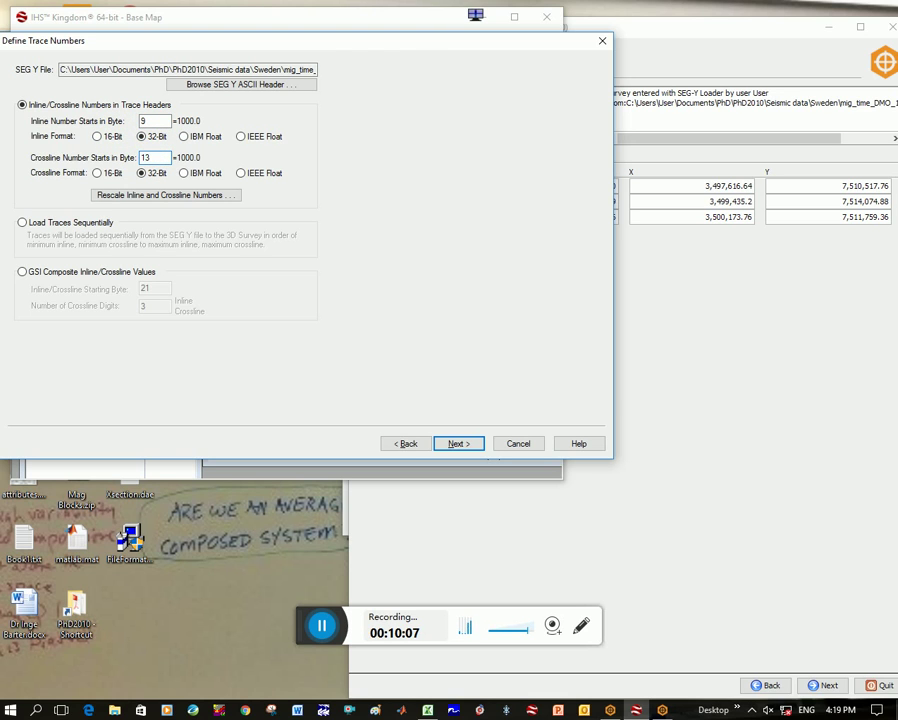
{"action": "key", "text": "alt+Tab"}
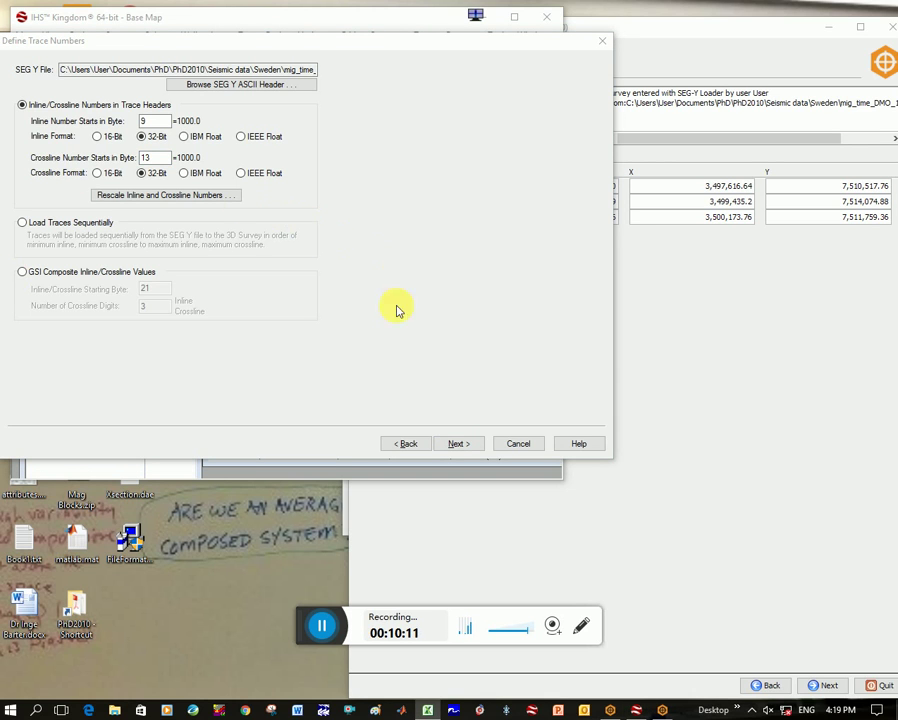
{"action": "left_click", "coordinate": [466, 447]}
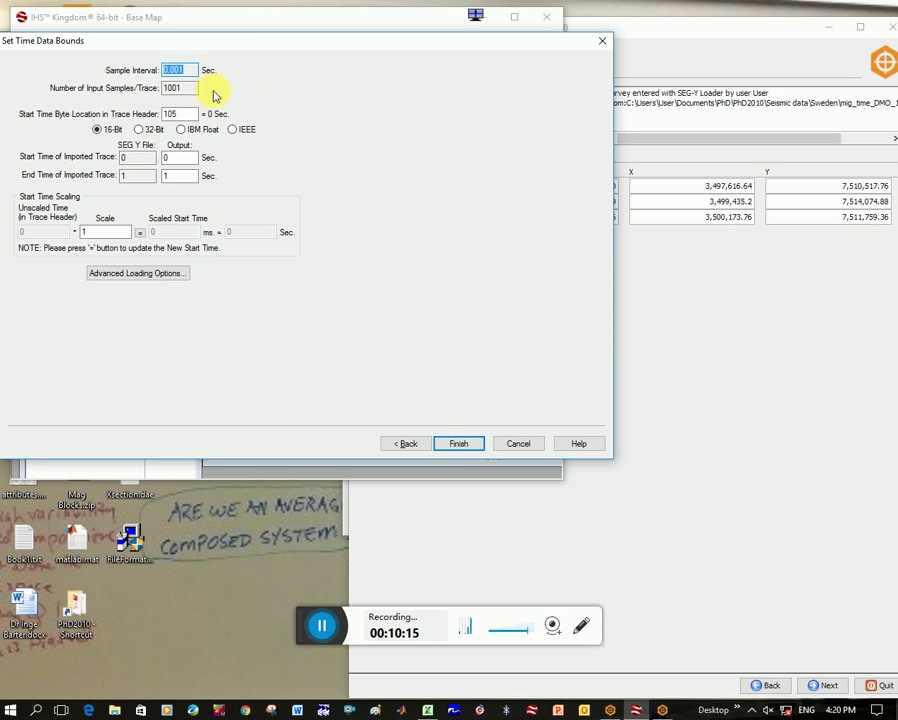
Set the start time byte location to 109 and finish loading 80360 traces into kevitsa2.
{"action": "left_click_drag", "start_coordinate": [178, 116], "coordinate": [157, 118]}
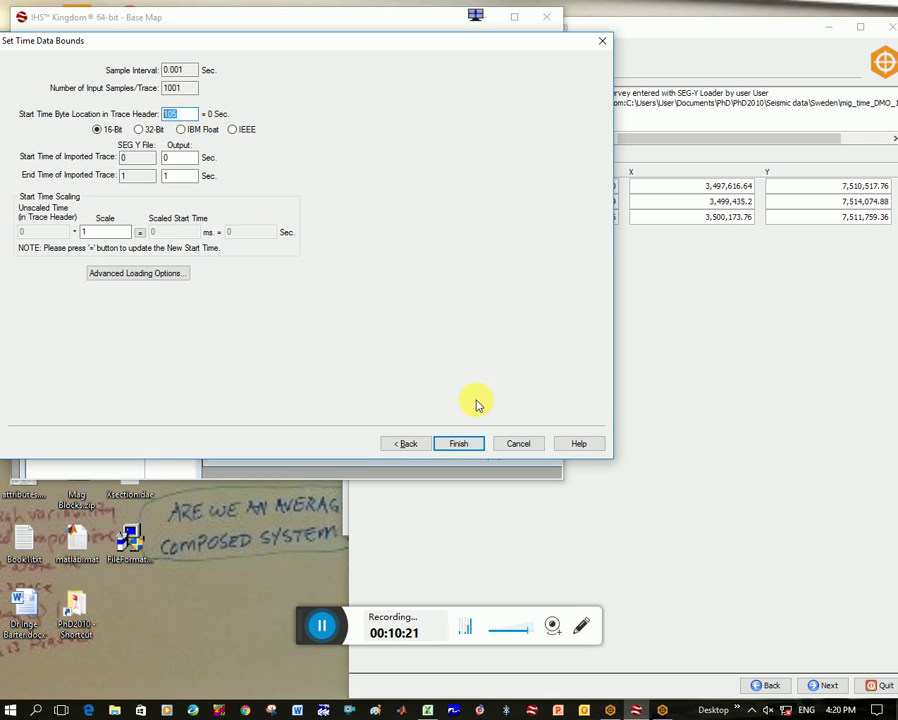
{"action": "type", "text": "109"}
{"action": "left_click", "coordinate": [314, 626]}
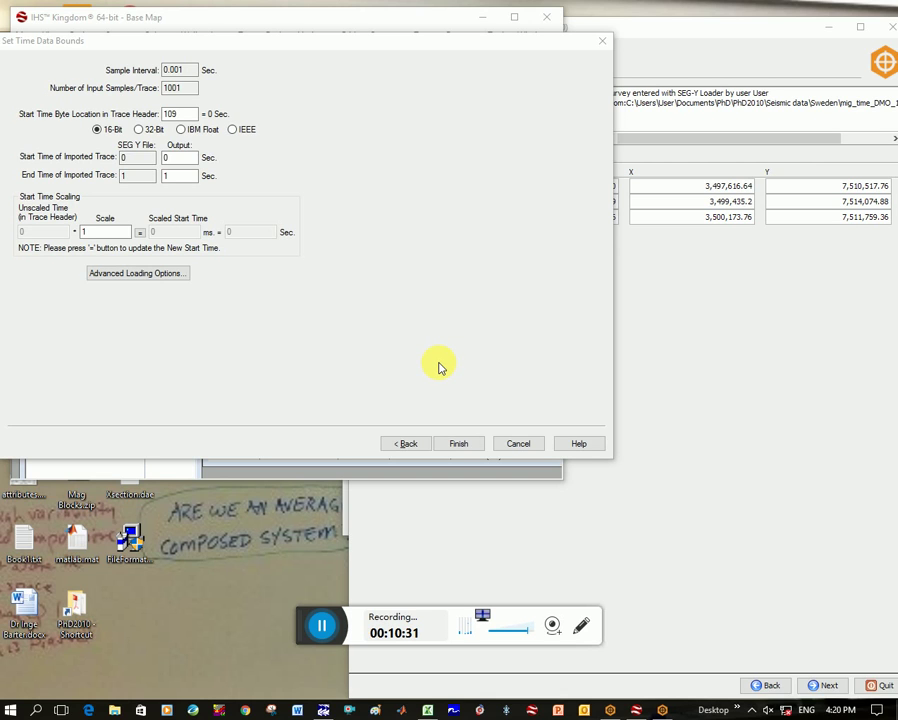
{"action": "left_click", "coordinate": [459, 444]}
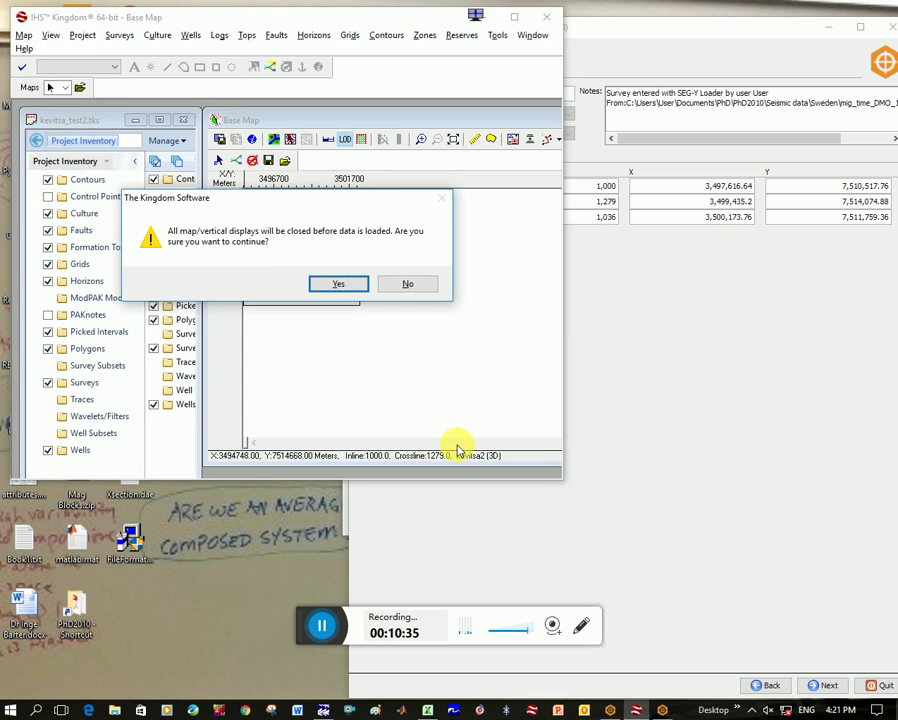
{"action": "left_click", "coordinate": [339, 283]}
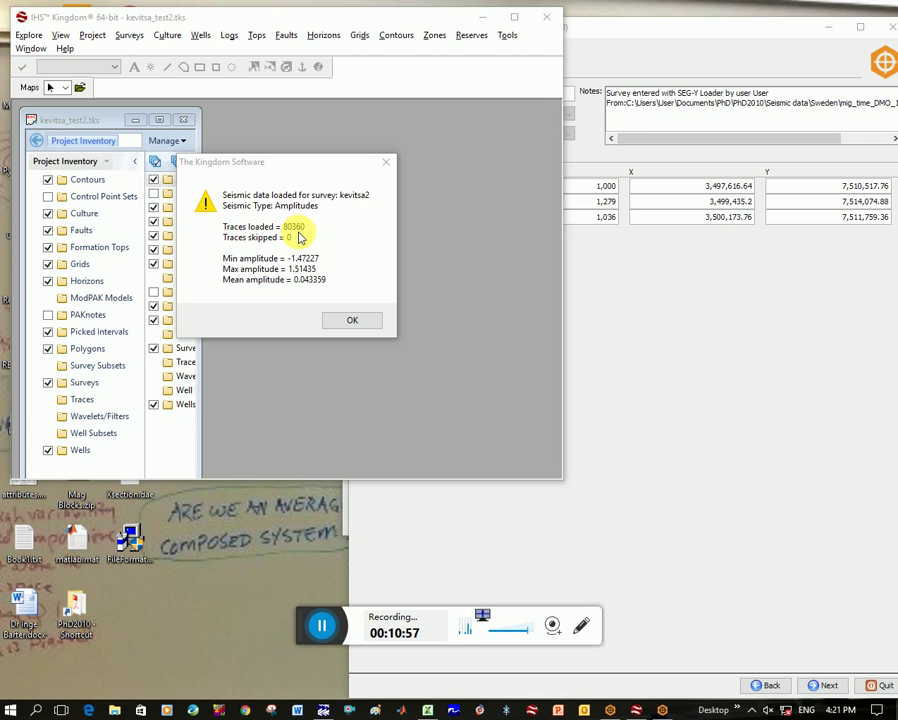
Dismiss the loading summary and create a new base map from the Project menu.
{"action": "left_click", "coordinate": [351, 322]}
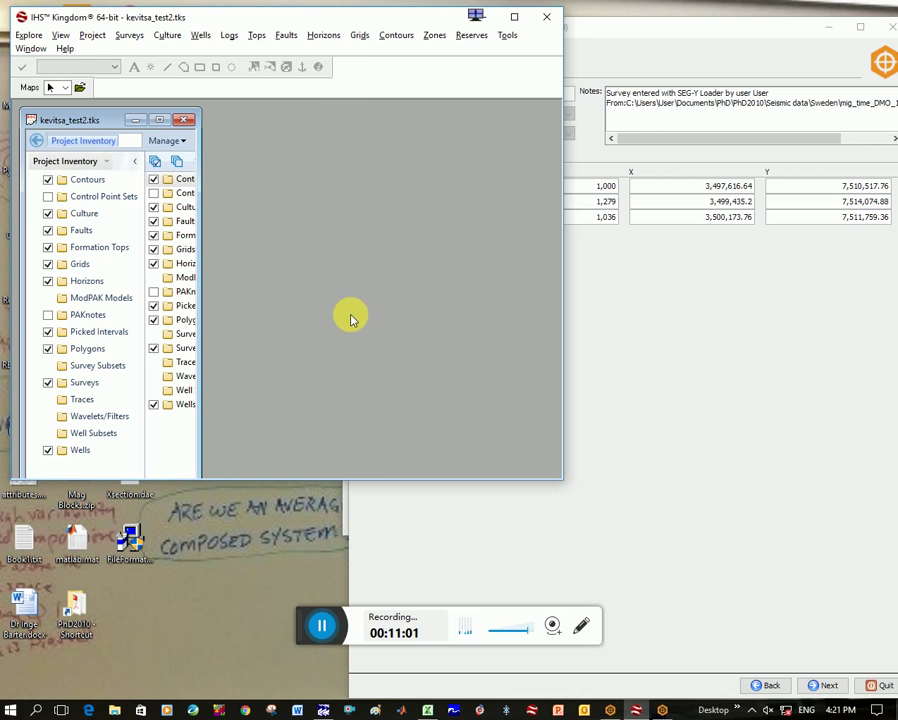
{"action": "left_click", "coordinate": [92, 35]}
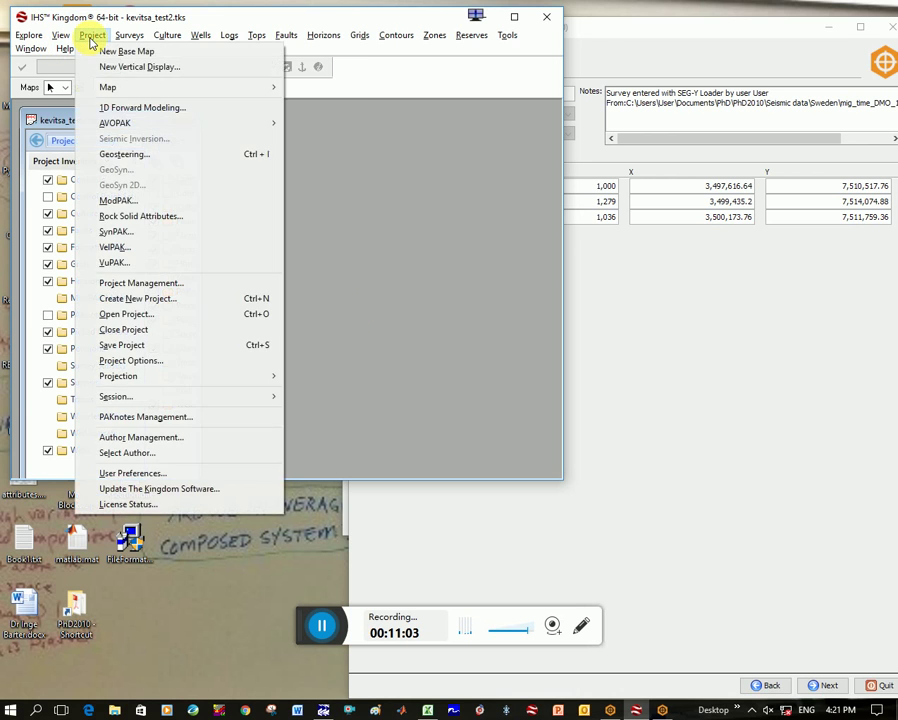
{"action": "left_click", "coordinate": [92, 50]}
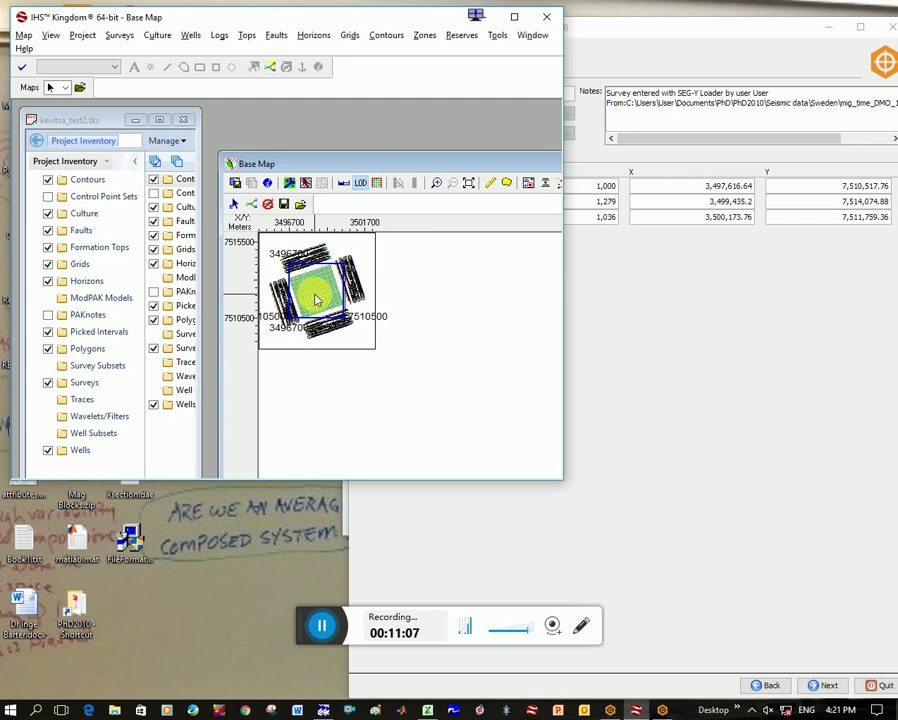
Widen Project Inventory, list Surveys, select kevitsa2 on the base map, and maximize the window.
{"action": "left_click_drag", "start_coordinate": [204, 367], "coordinate": [328, 379]}
{"action": "left_click", "coordinate": [62, 382]}
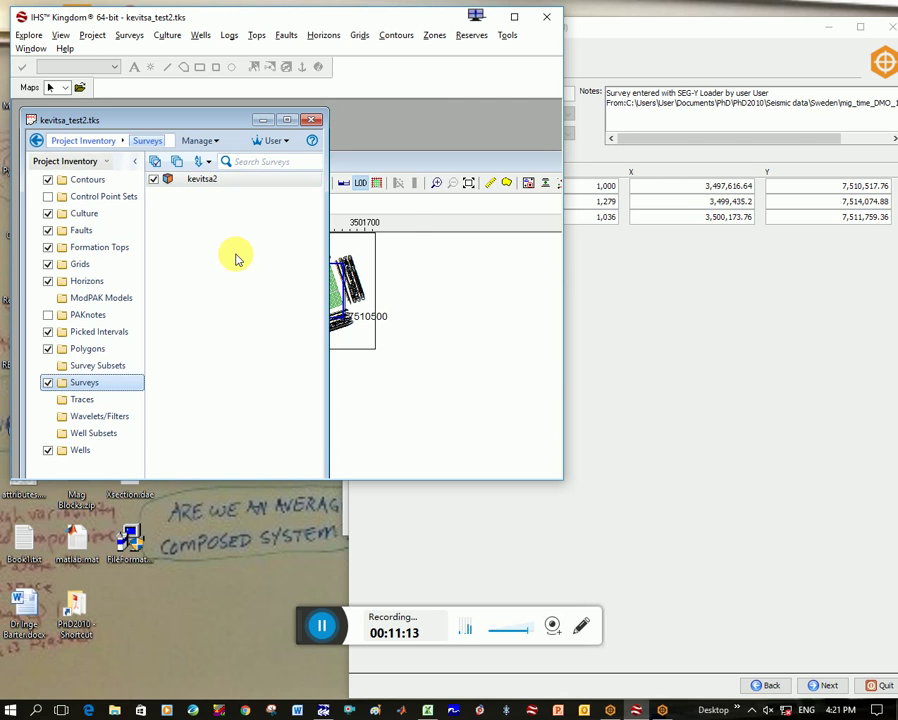
{"action": "left_click", "coordinate": [416, 312]}
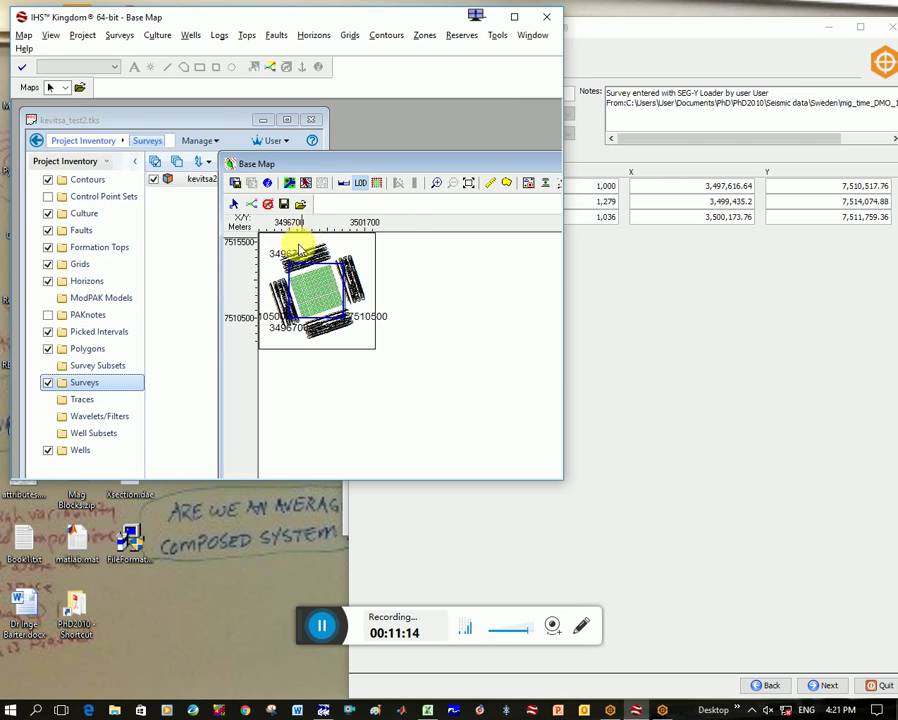
{"action": "left_click", "coordinate": [323, 293]}
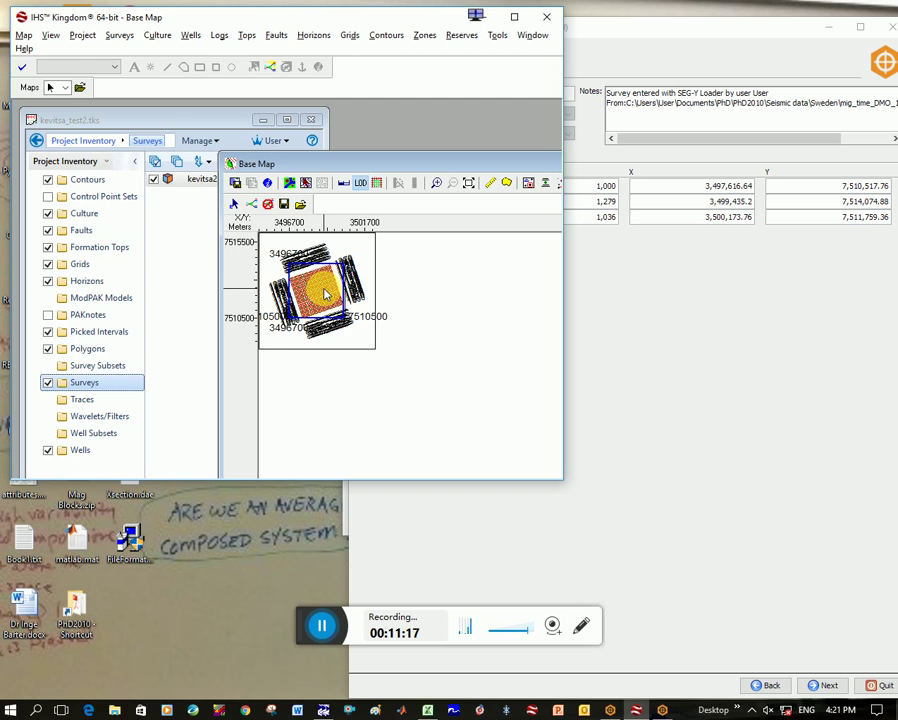
{"action": "left_click", "coordinate": [318, 624]}
{"action": "left_click", "coordinate": [515, 17]}
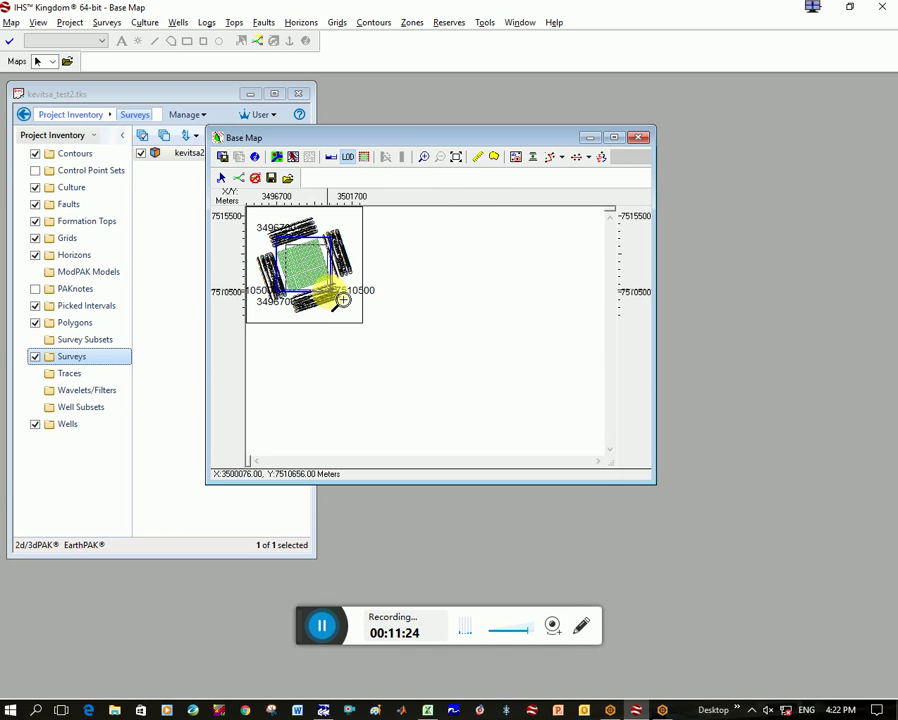
Display inline 1110.0 of kevitsa2 from the base map and enlarge the section to full screen.
{"action": "scroll", "coordinate": [340, 295], "scroll_direction": "up", "scroll_amount": 3}
{"action": "right_click", "coordinate": [383, 290]}
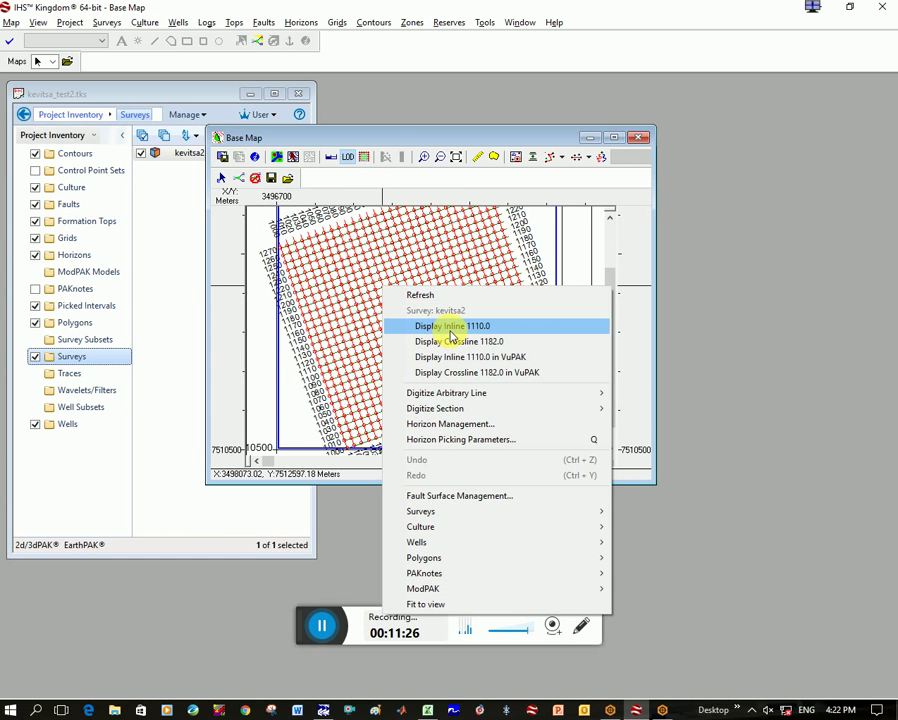
{"action": "left_click", "coordinate": [451, 331]}
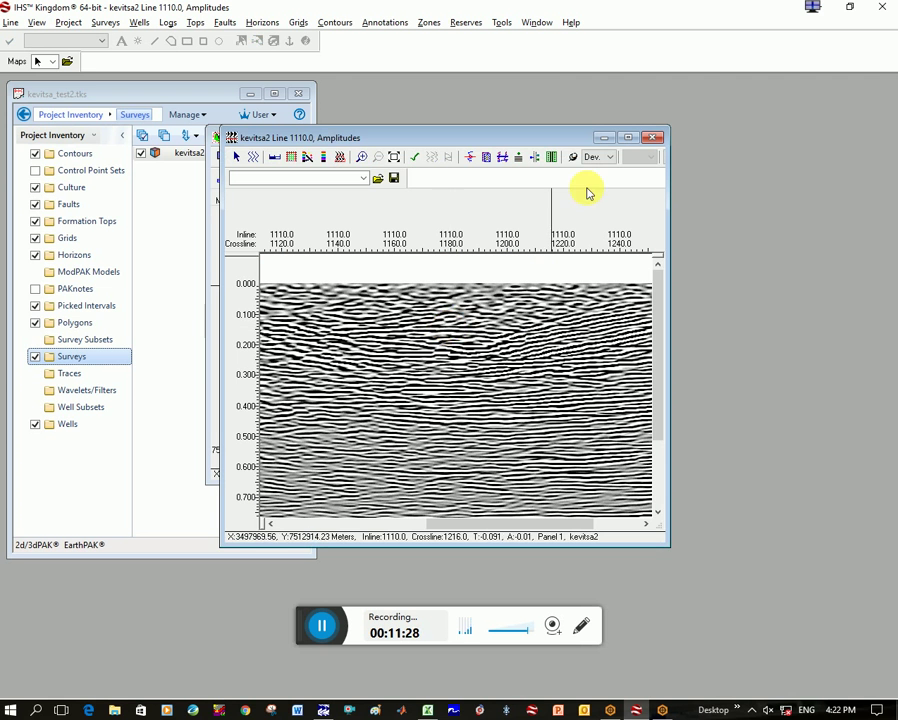
{"action": "left_click", "coordinate": [634, 140]}
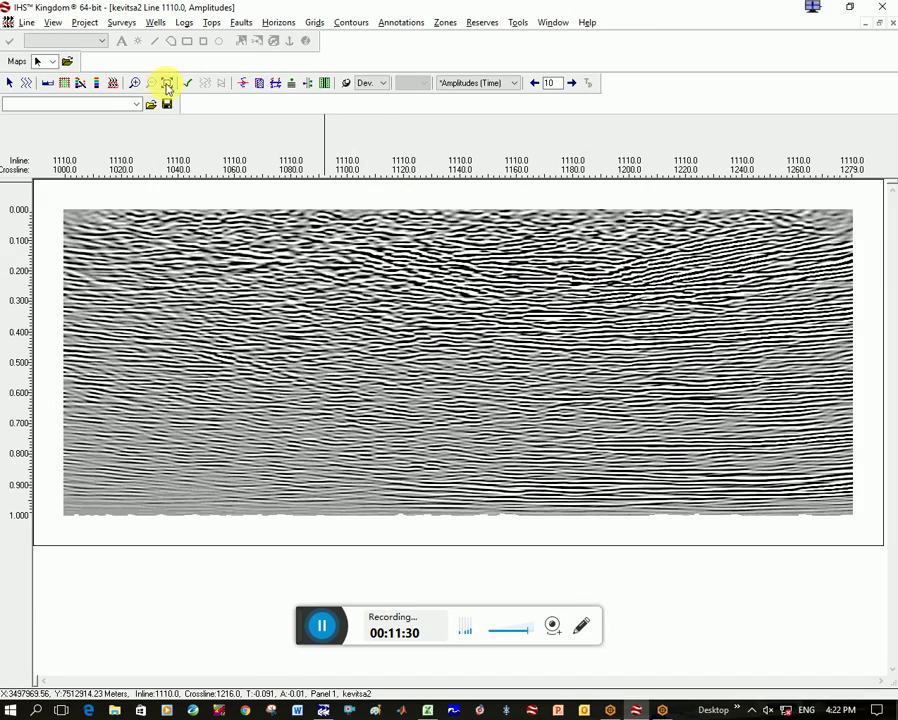